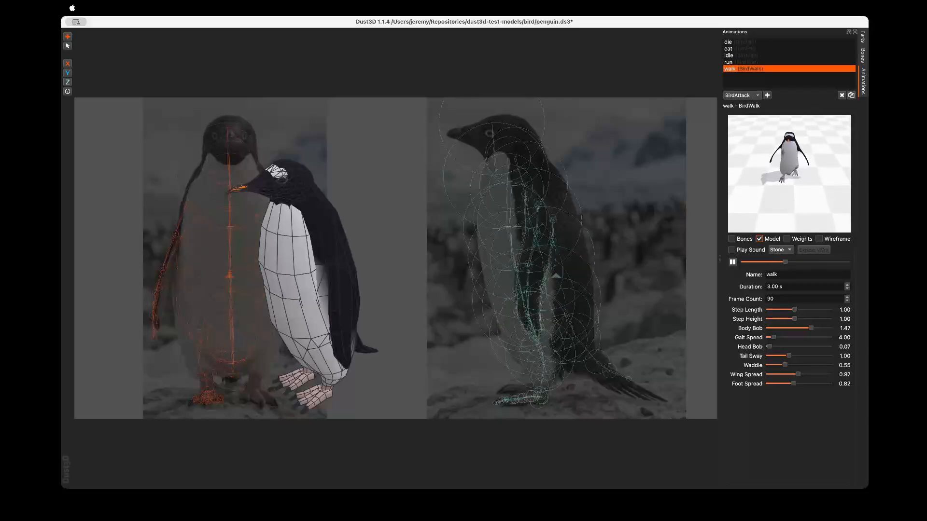
- Hide the nodes of all the penguin's parts so only the reference images and the model remain
scroll(309, 285, "up", 3)
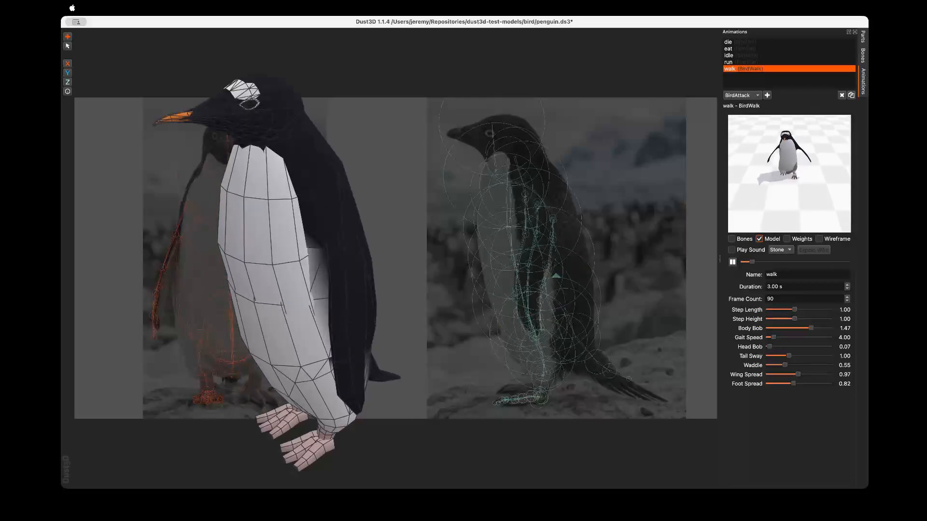
middle_click_drag(309, 285, 264, 256)
scroll(279, 264, "down", 3)
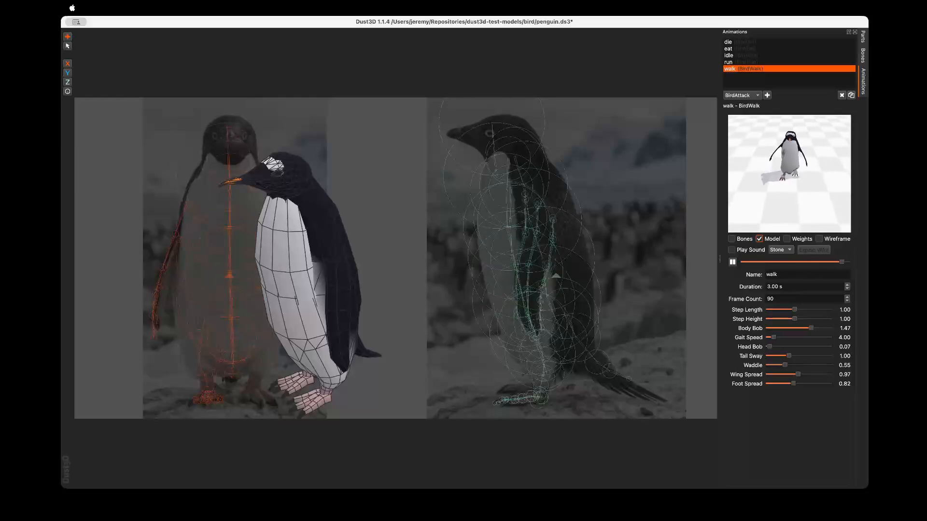
left_click(863, 37)
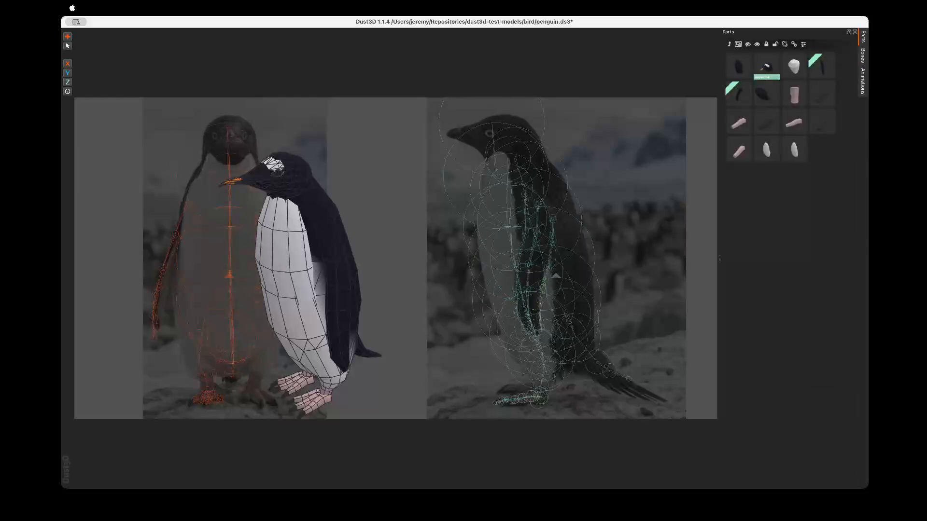
left_click_drag(392, 105, 719, 421)
left_click(704, 406)
left_click(748, 44)
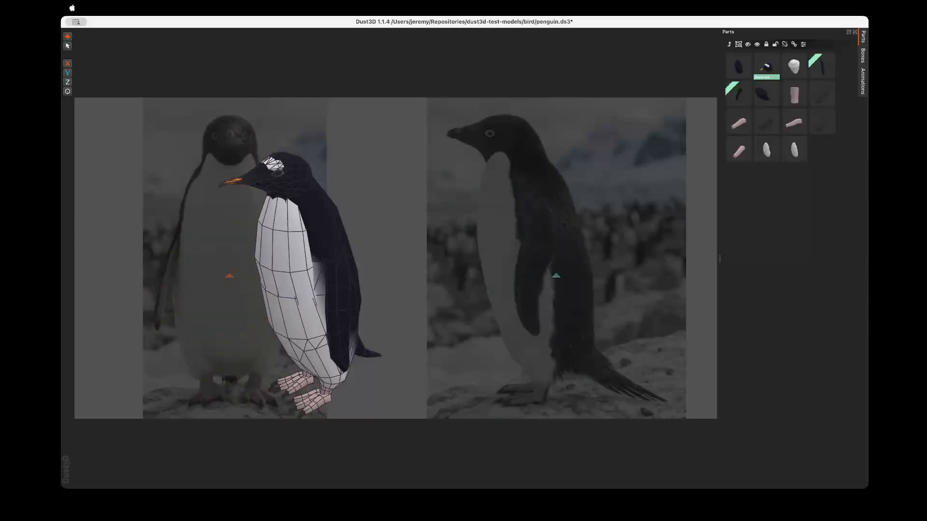
- Show the nodes of the three stitching lines that form the first wing part, keeping other parts hidden
left_click(822, 66)
left_click(738, 94)
left_click(822, 66)
left_click(739, 94)
mouse_move(308, 271)
middle_mouse_down()
mouse_move(387, 271)
mouse_move(309, 273)
middle_mouse_up()
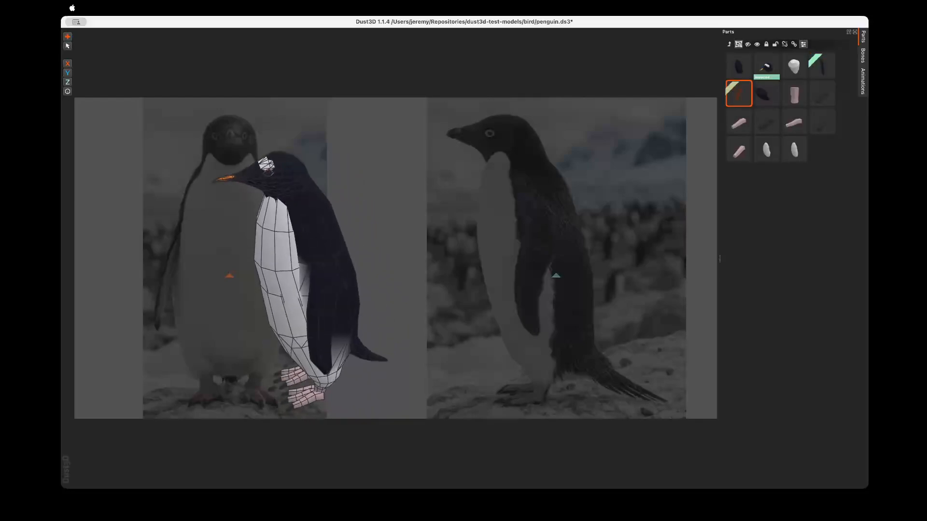
double_click(821, 66)
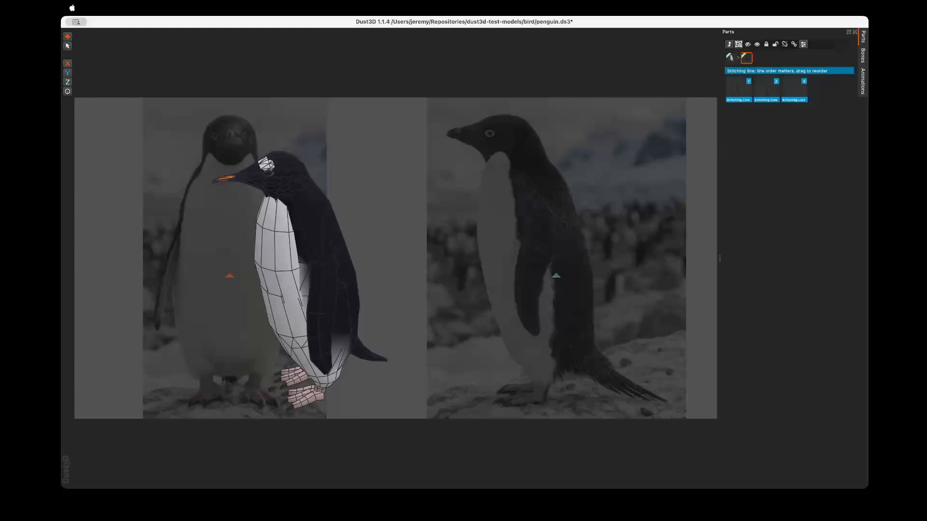
left_click_drag(809, 138, 734, 93)
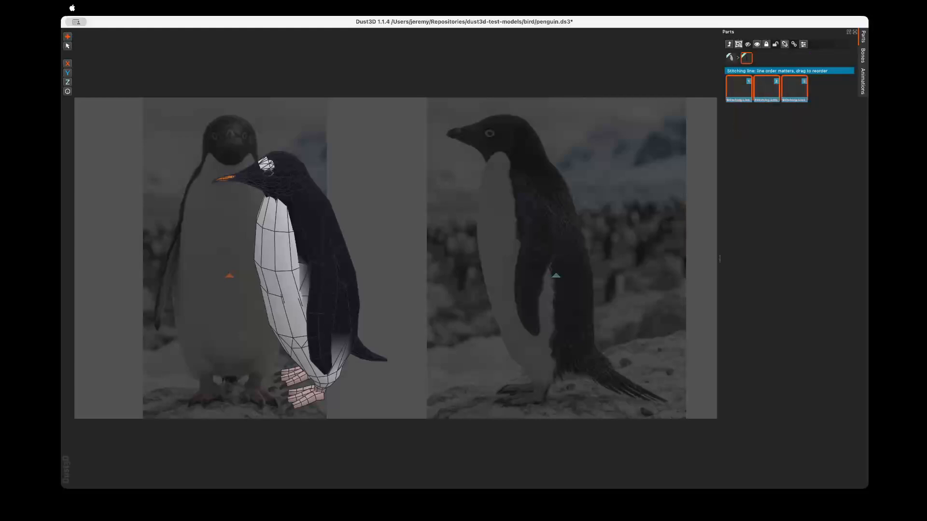
left_click(757, 45)
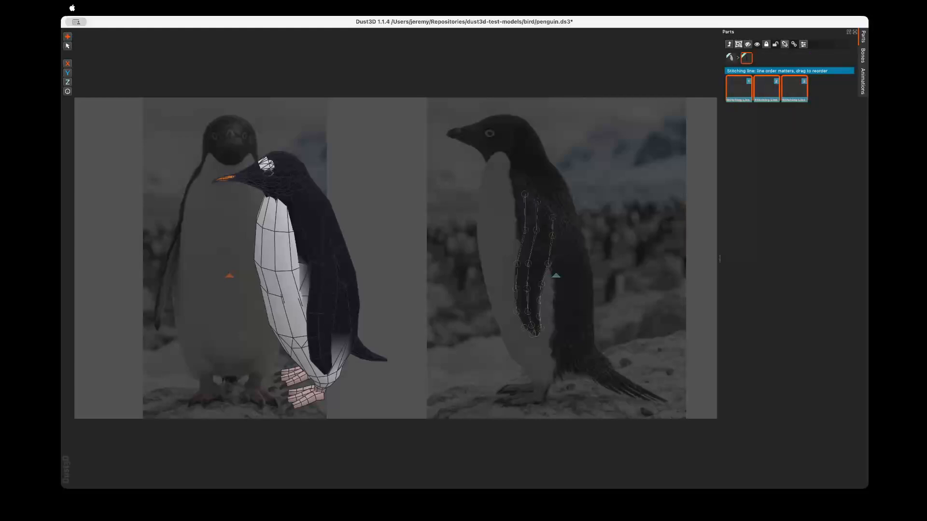
left_click(791, 145)
left_click(729, 44)
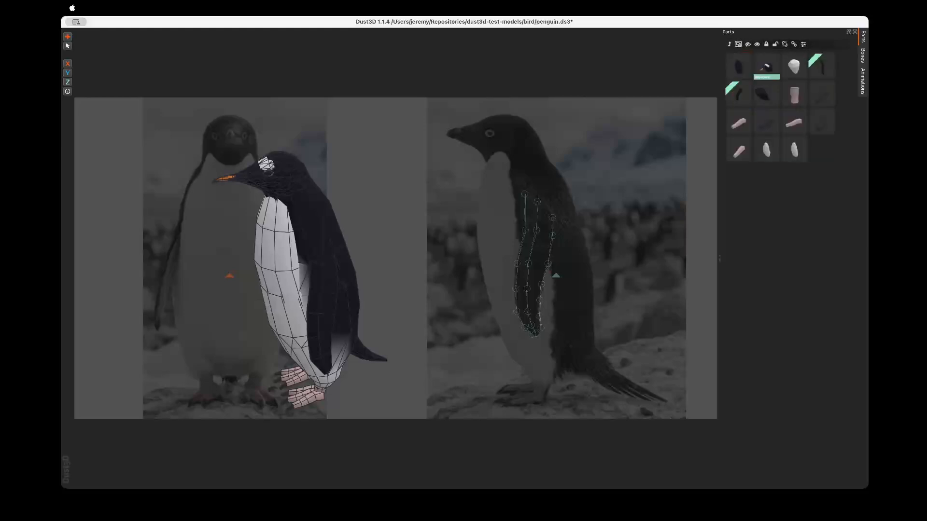
- Examine the wing part and its three stitching lines in the side view and inside the part group
left_click(822, 71)
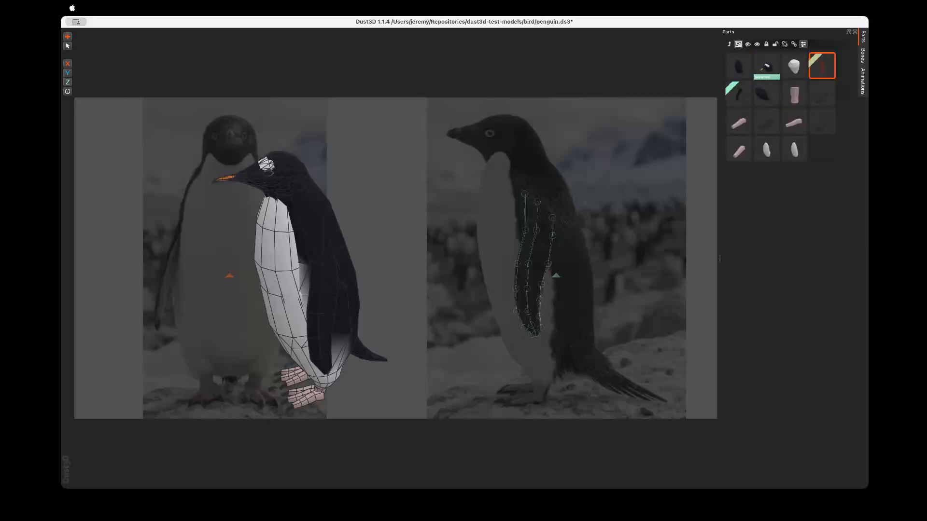
left_click_drag(503, 174, 581, 365)
double_click(822, 69)
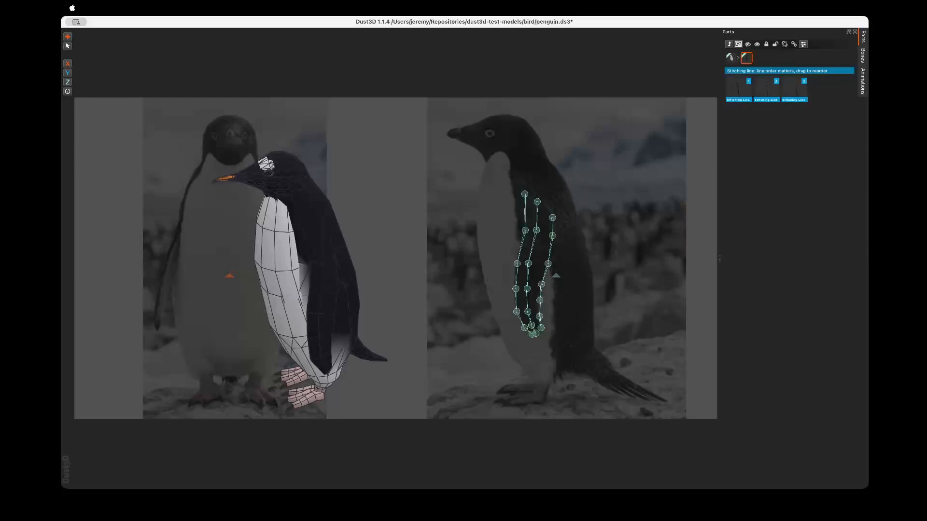
left_click_drag(503, 177, 570, 375)
left_click_drag(831, 127, 724, 93)
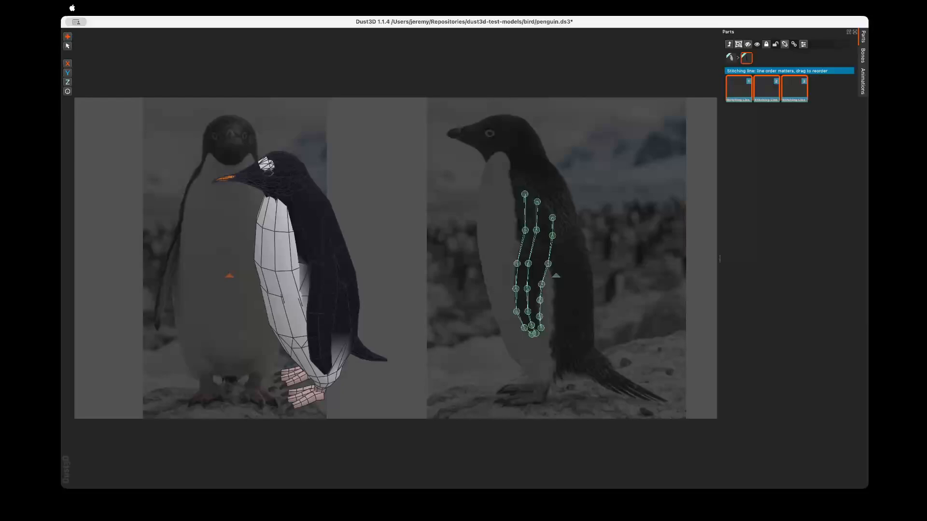
left_click(777, 145)
left_click(642, 232)
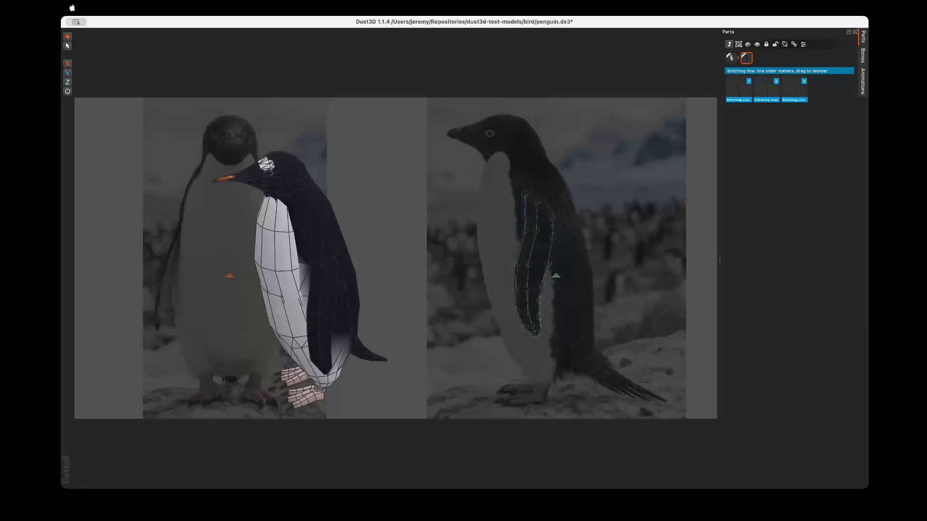
left_click_drag(509, 174, 591, 349)
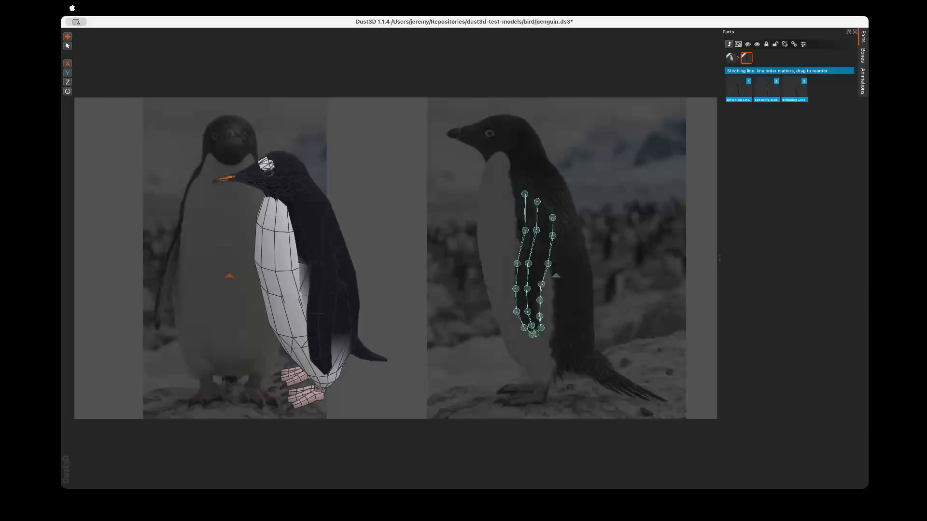
left_click(591, 349)
- Move all three wing stitching lines forward in the side view, in front of the penguin's body
mouse_move(308, 270)
middle_mouse_down()
mouse_move(318, 266)
mouse_move(299, 265)
middle_mouse_up()
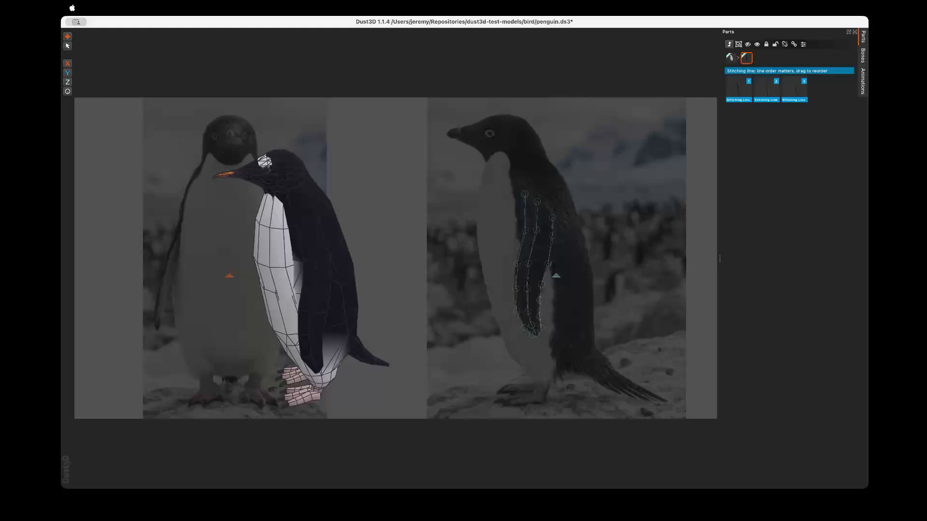
left_click_drag(495, 167, 605, 404)
left_click_drag(528, 264, 474, 264)
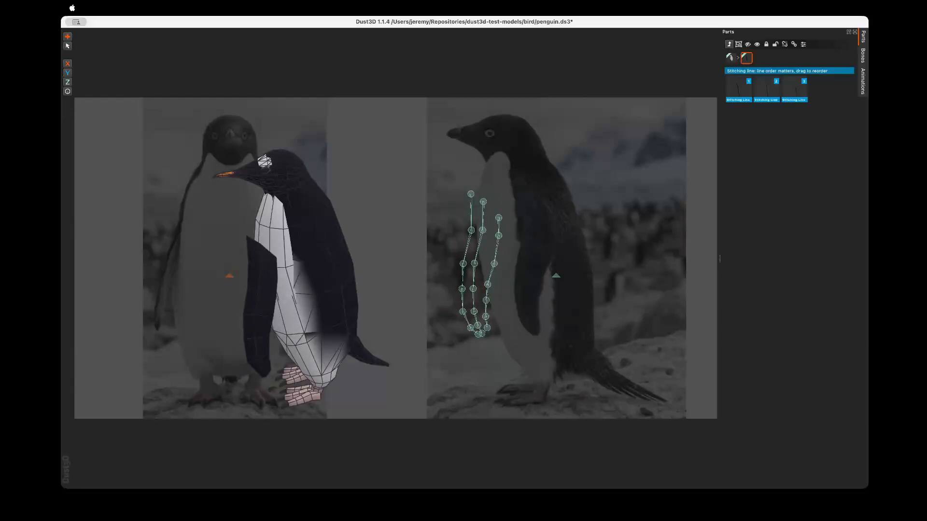
- Change the colour of the moved wing part to a pale pink so it stands out from the body
left_click(729, 44)
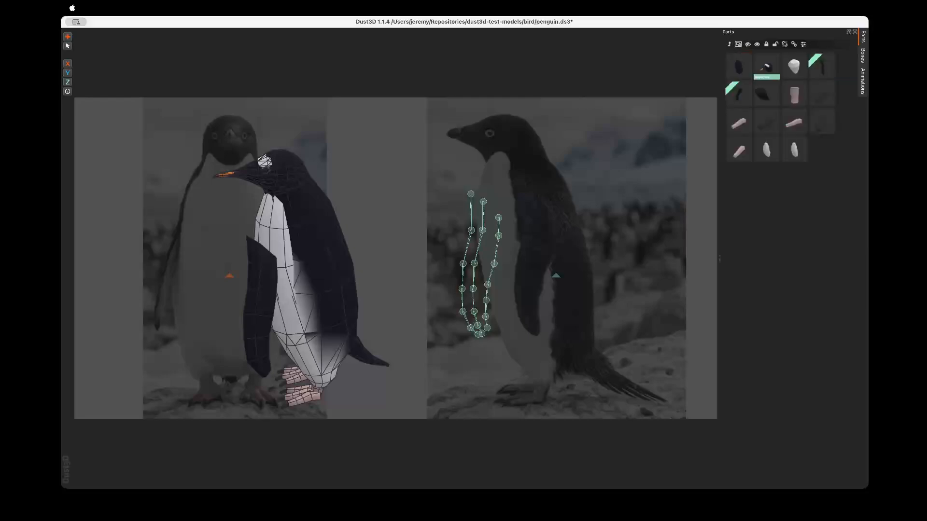
left_click(822, 65)
left_click(803, 44)
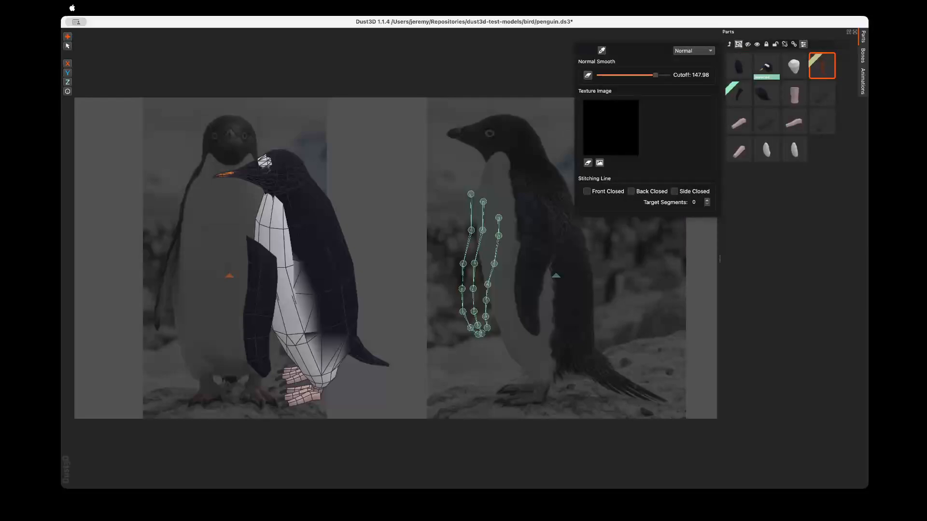
left_click(601, 50)
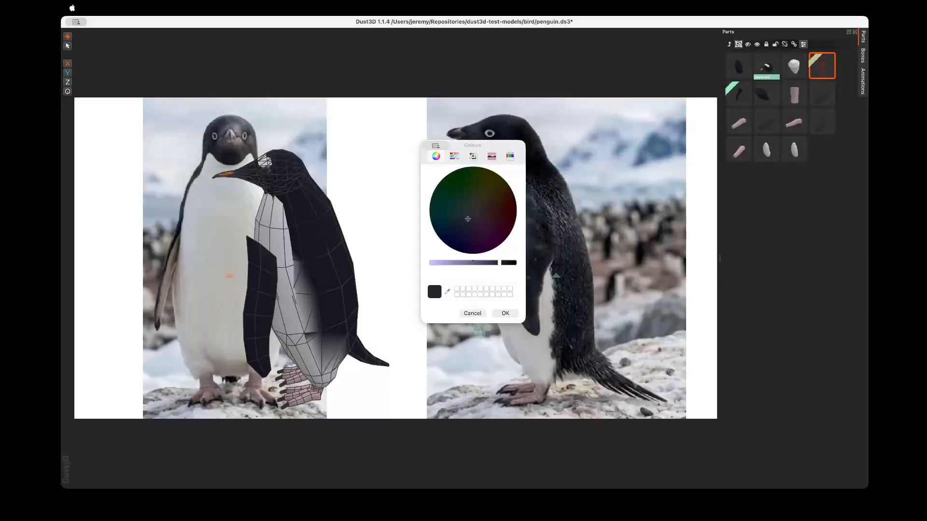
left_click_drag(499, 262, 429, 262)
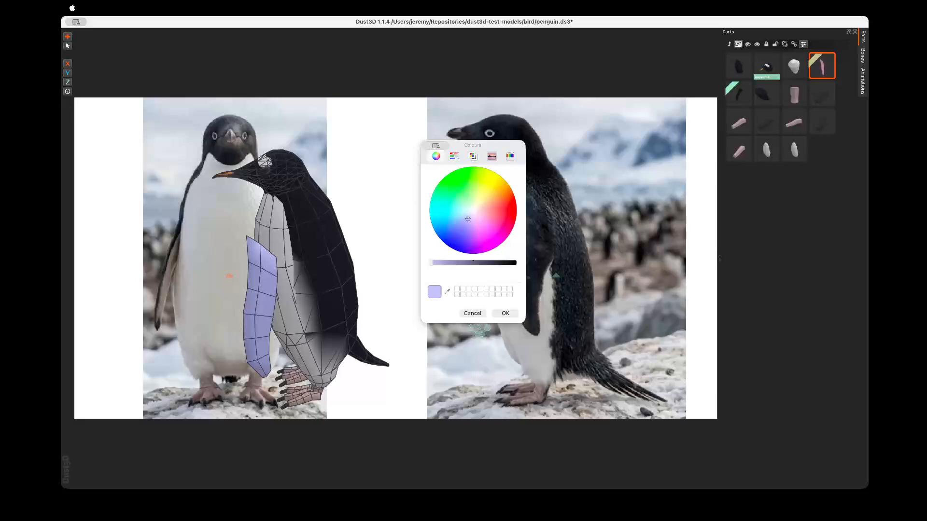
mouse_move(468, 218)
left_mouse_down()
mouse_move(483, 213)
mouse_move(475, 213)
left_mouse_up()
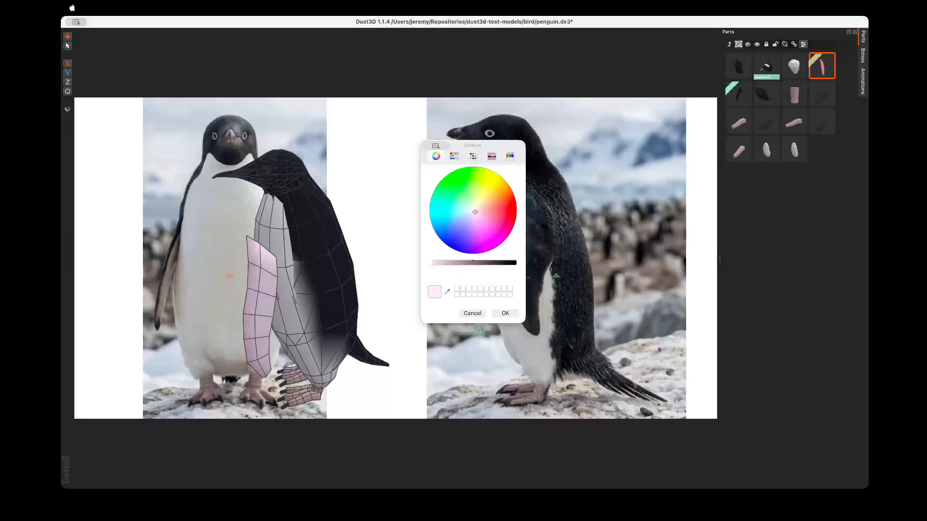
left_click(504, 313)
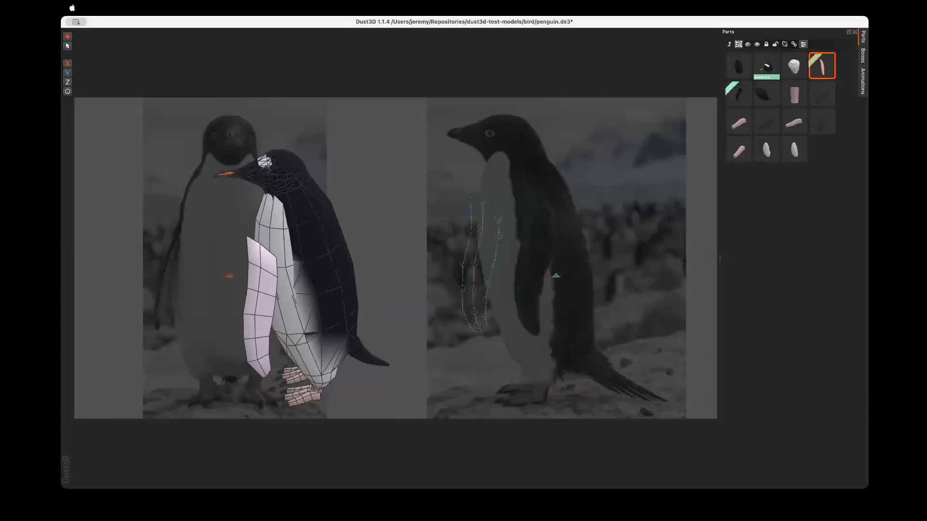
- Move the wing's first stitching line further forward in the side view to widen the wing
middle_click_drag(290, 275, 314, 299)
scroll(314, 284, "up", 5)
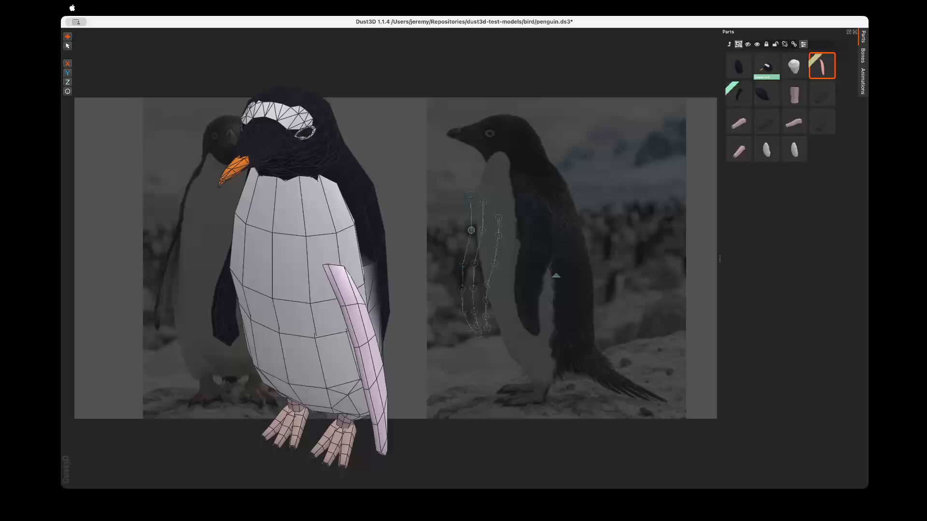
double_click(471, 231)
left_click_drag(471, 230, 457, 228)
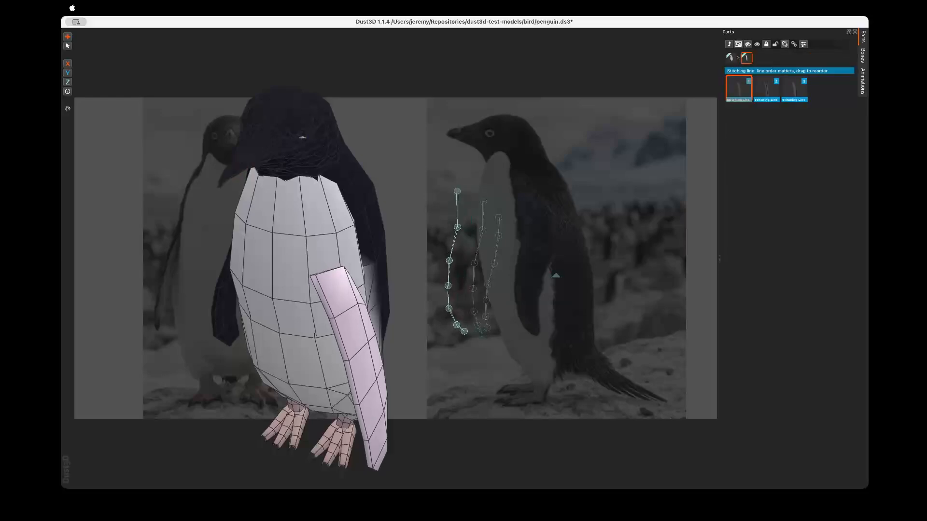
- Spread the second and third stitching lines apart in the side view, and nudge the third line slightly inward in the front view
middle_click_drag(313, 284, 360, 238)
left_click(415, 275)
scroll(314, 290, "down", 6)
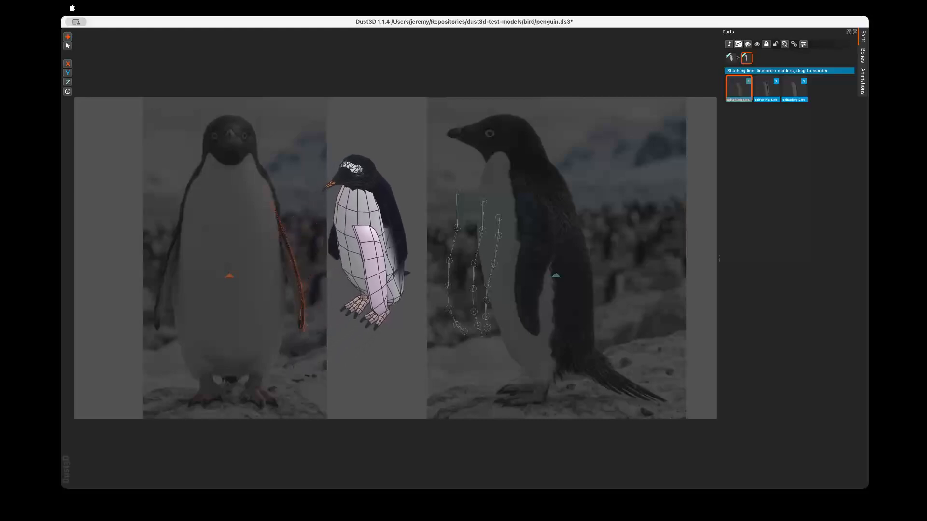
double_click(482, 230)
left_click_drag(482, 231, 504, 245)
double_click(498, 236)
double_click(282, 249)
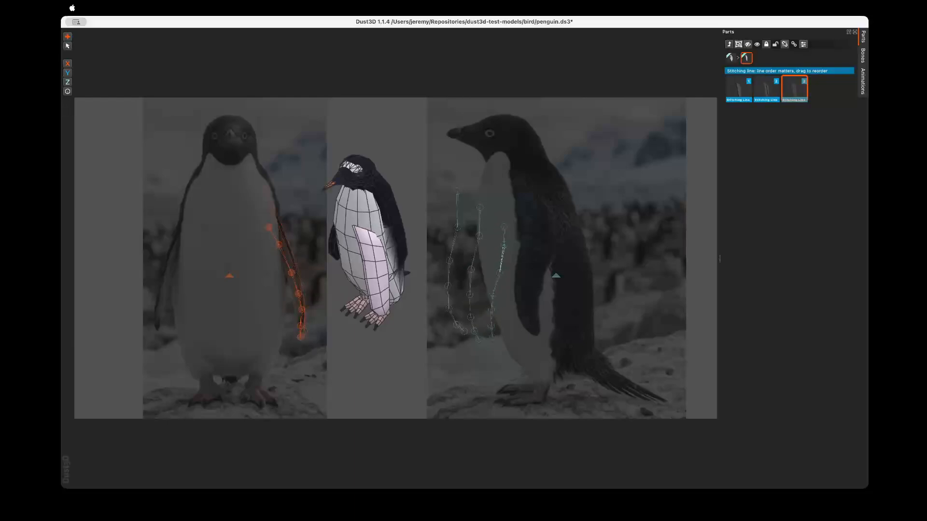
left_click_drag(280, 245, 277, 242)
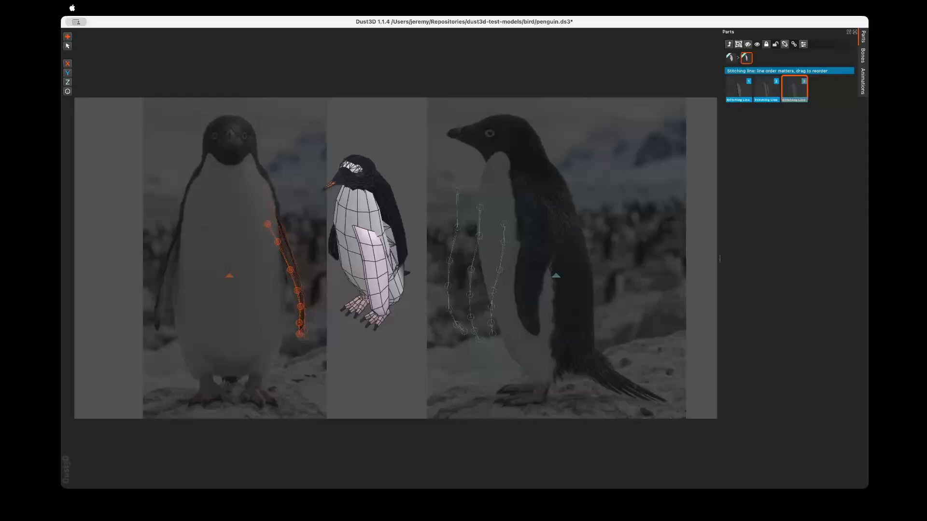
- Shift all three wing stitching lines together further forward, clear of the body in the side view
left_click_drag(427, 165, 542, 361)
left_click_drag(500, 270, 480, 271)
left_click(408, 294)
- Nudge the top of the second stitching line slightly upward in the side view
middle_click_drag(395, 294, 365, 292)
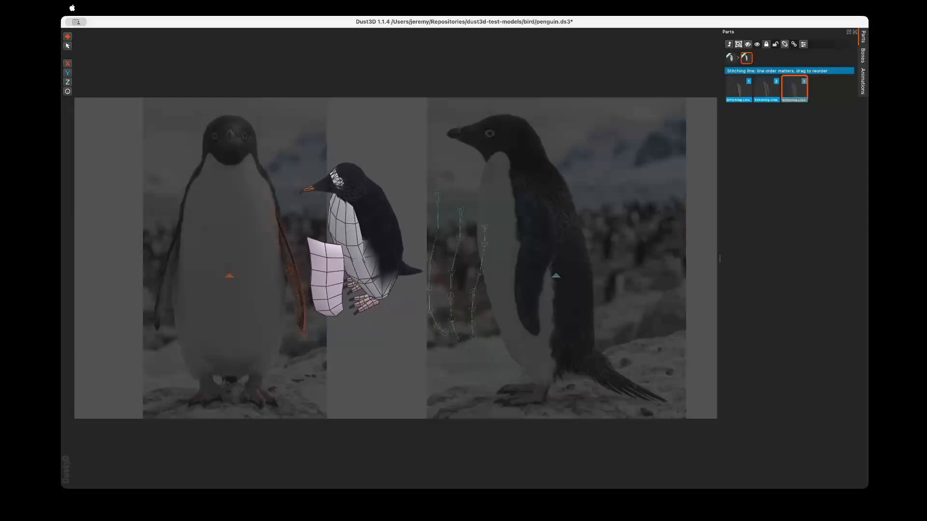
scroll(345, 261, "up", 5)
middle_click_drag(346, 261, 389, 303)
scroll(368, 280, "down", 4)
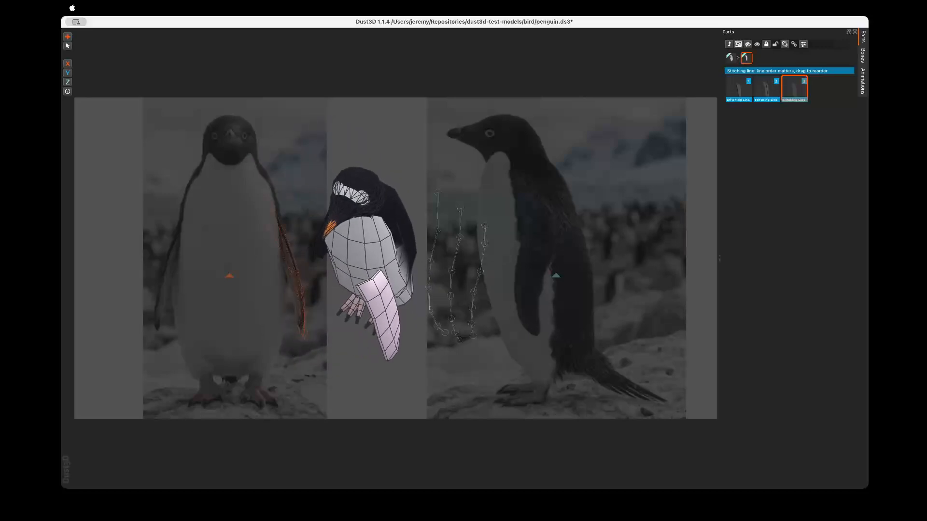
left_click_drag(460, 209, 461, 205)
- Check each of the wing's three stitching lines in turn to identify their stitching order
left_click(797, 129)
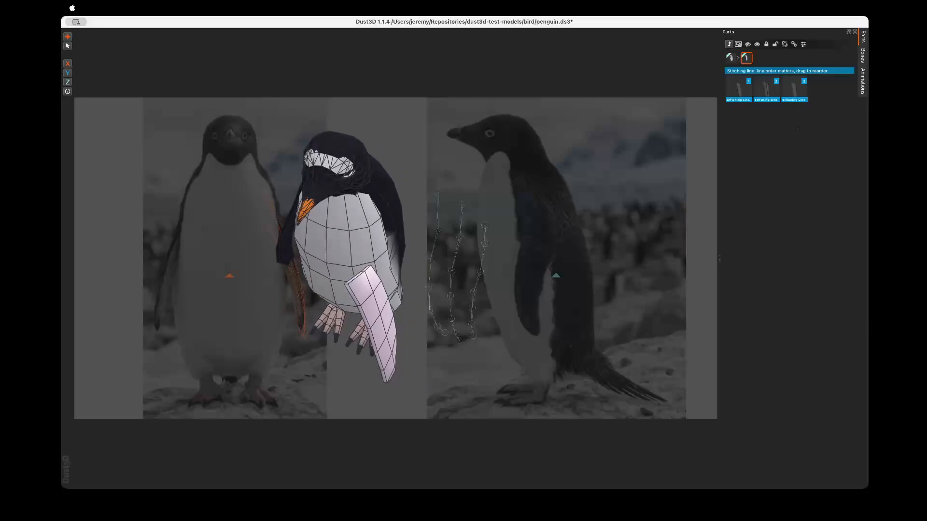
left_click(738, 89)
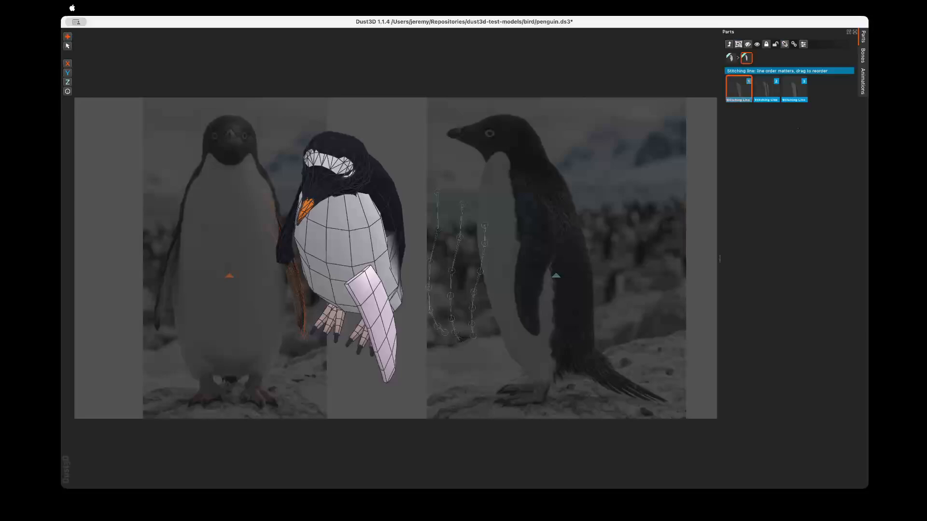
left_click(766, 88)
left_click(794, 89)
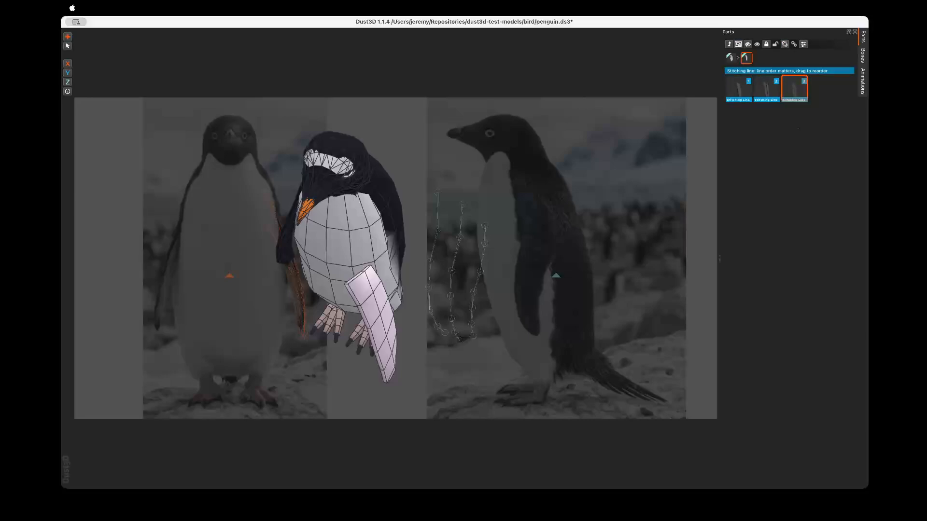
mouse_move(809, 121)
left_mouse_down()
mouse_move(739, 87)
mouse_move(793, 114)
left_mouse_up()
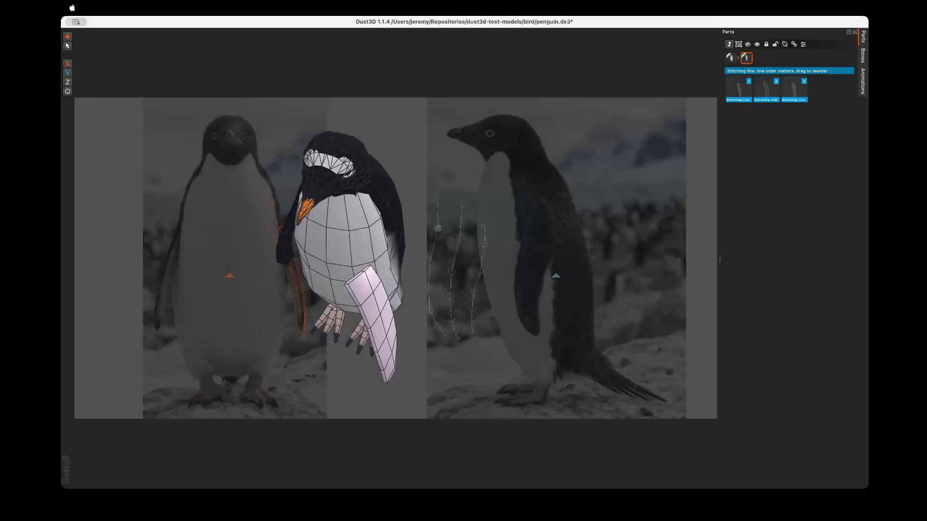
- Reorder the wing's stitching lines by moving the third line into second place
left_click_drag(812, 126, 725, 82)
left_click(739, 88)
left_click(777, 130)
left_click_drag(799, 91, 772, 92)
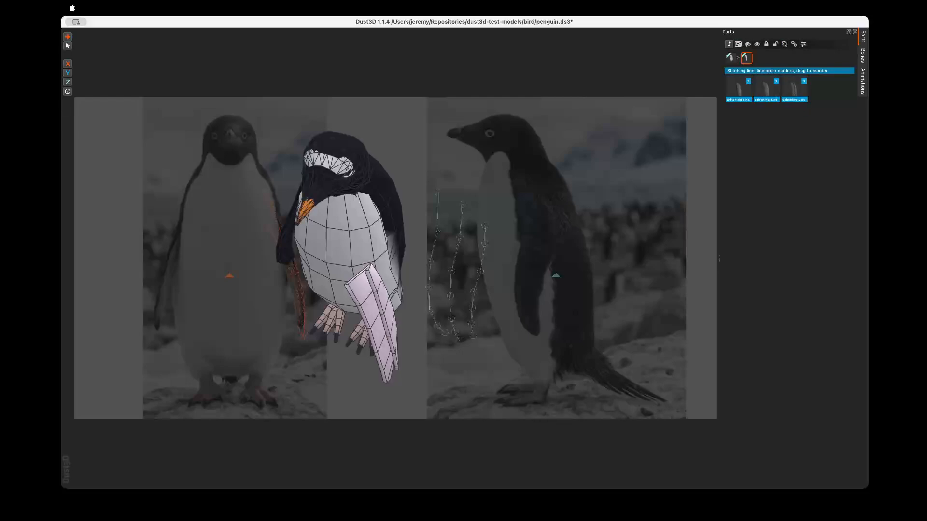
middle_click_drag(348, 246, 369, 229)
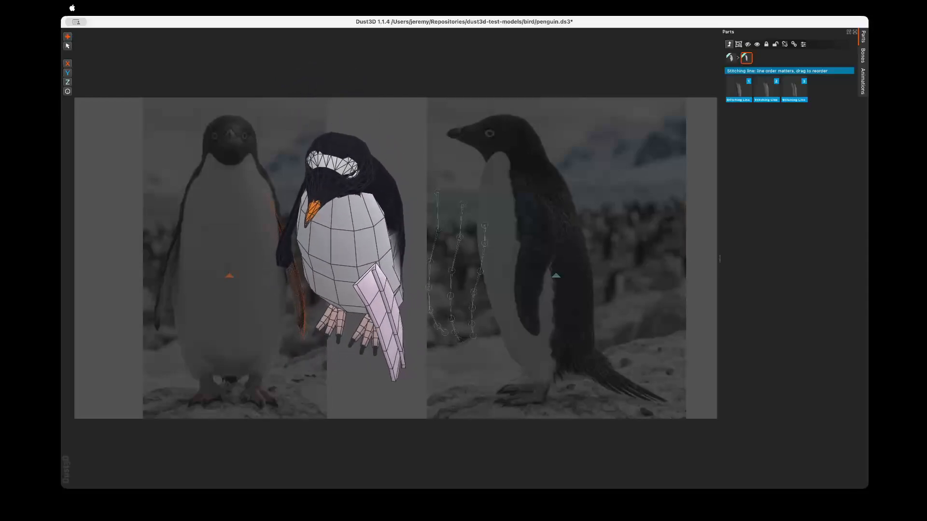
- Check the wing's stitching lines in their new order and examine the resulting wing mesh from several angles
left_click(437, 192)
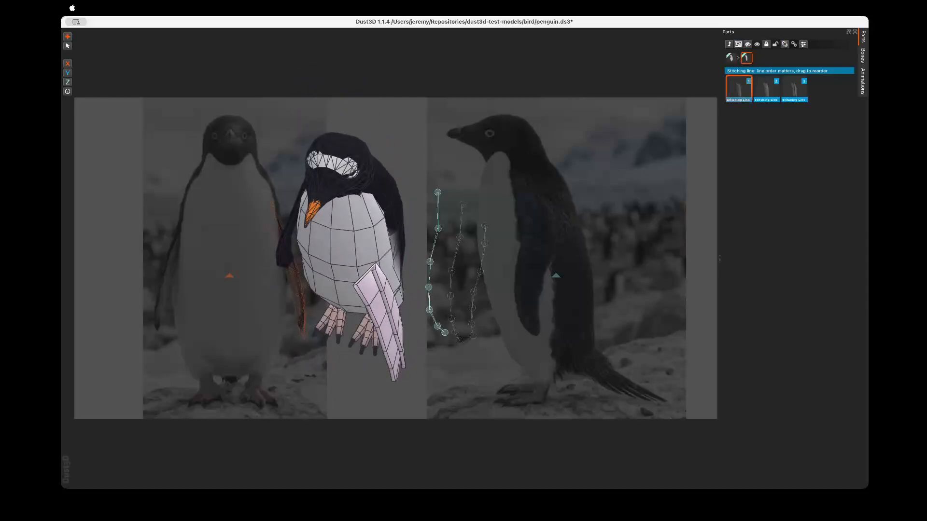
left_click(766, 89)
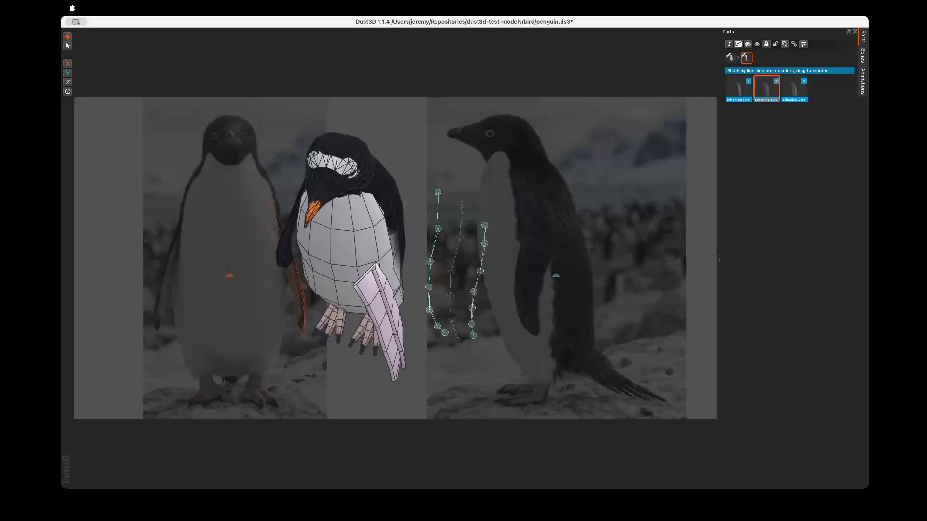
left_click(502, 242)
double_click(485, 243)
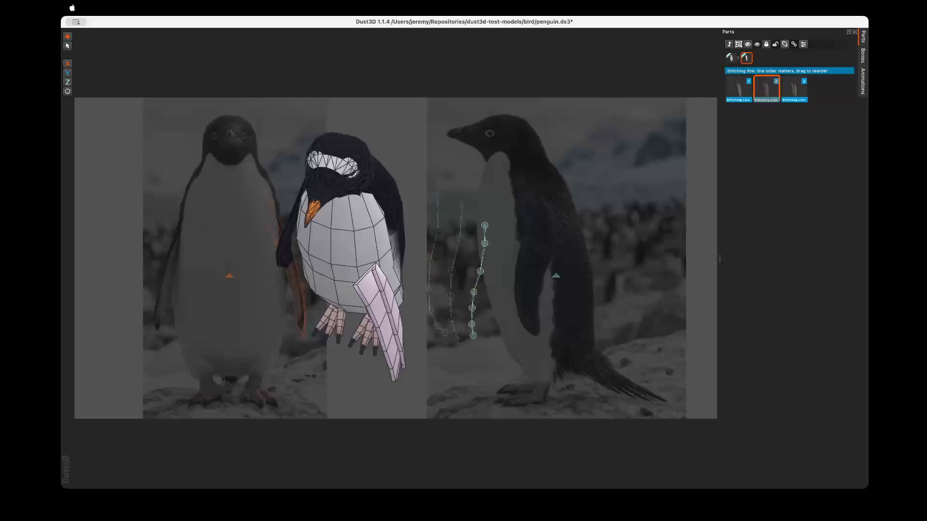
double_click(459, 237, "shift")
left_click(410, 251)
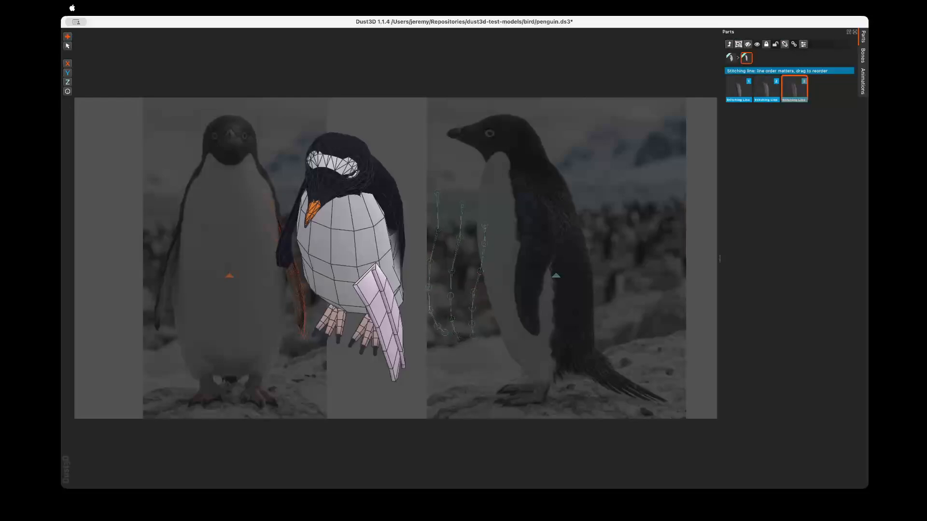
mouse_move(342, 246)
middle_mouse_down()
mouse_move(365, 224)
mouse_move(337, 263)
middle_mouse_up()
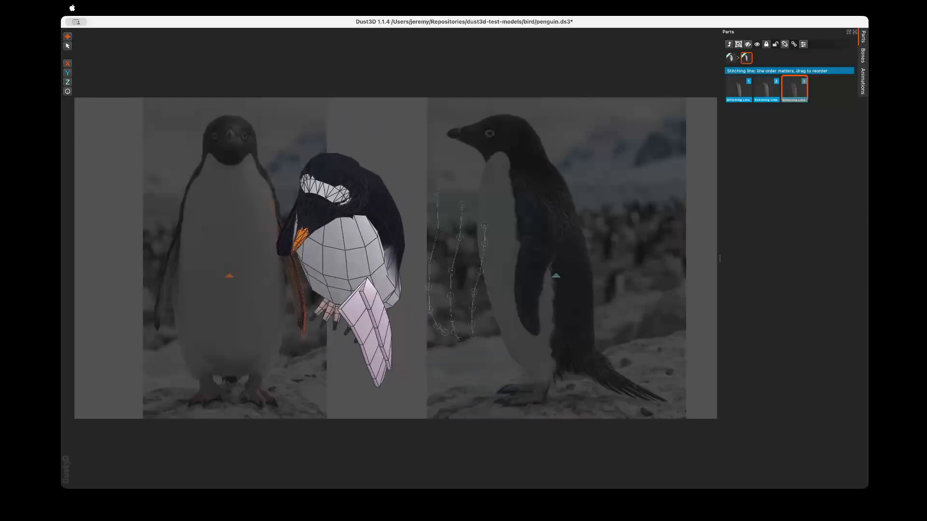
mouse_move(337, 261)
middle_mouse_down()
mouse_move(362, 250)
mouse_move(344, 259)
mouse_move(349, 249)
middle_mouse_up()
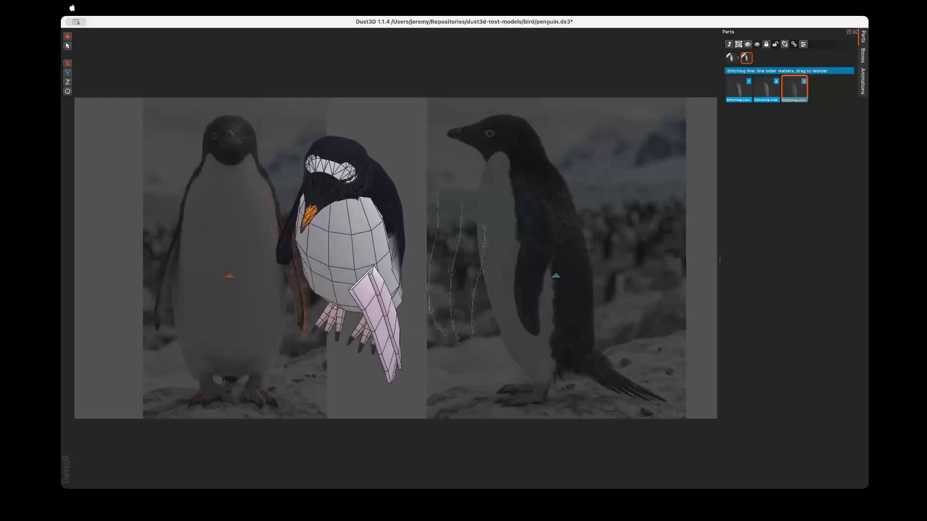
left_click(766, 89)
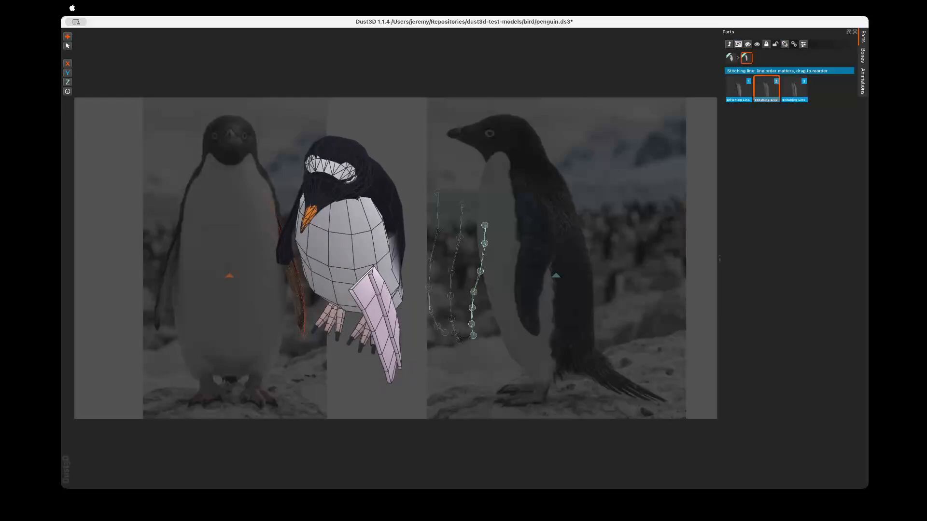
middle_click_drag(357, 251, 312, 254)
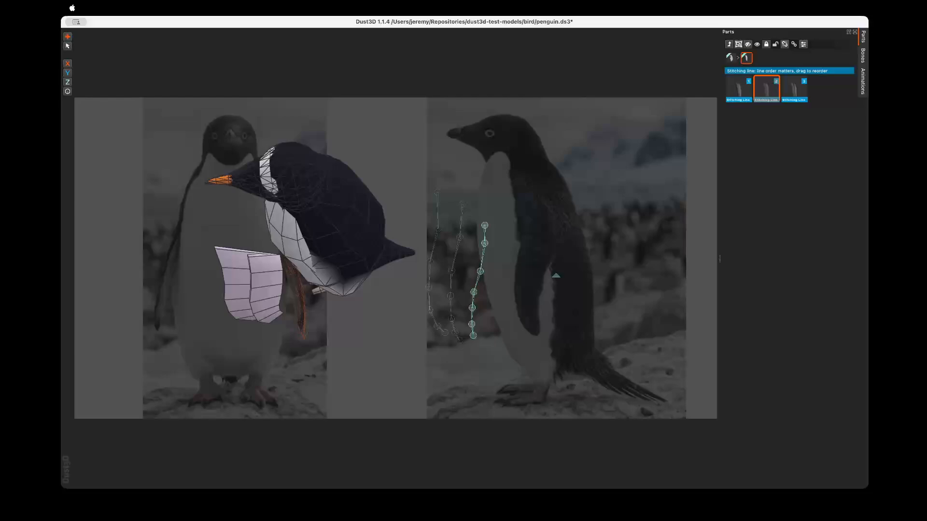
middle_click_drag(309, 227, 330, 237)
left_click(789, 183)
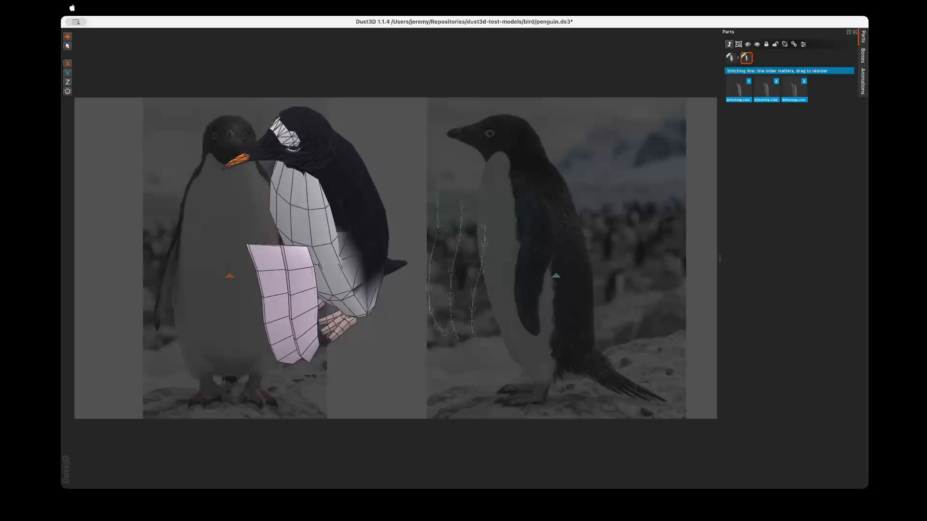
- Restore the wing's original stitching order by moving the third line back into second place
left_click_drag(806, 121, 725, 86)
left_click(772, 140)
middle_click_drag(314, 232, 371, 238)
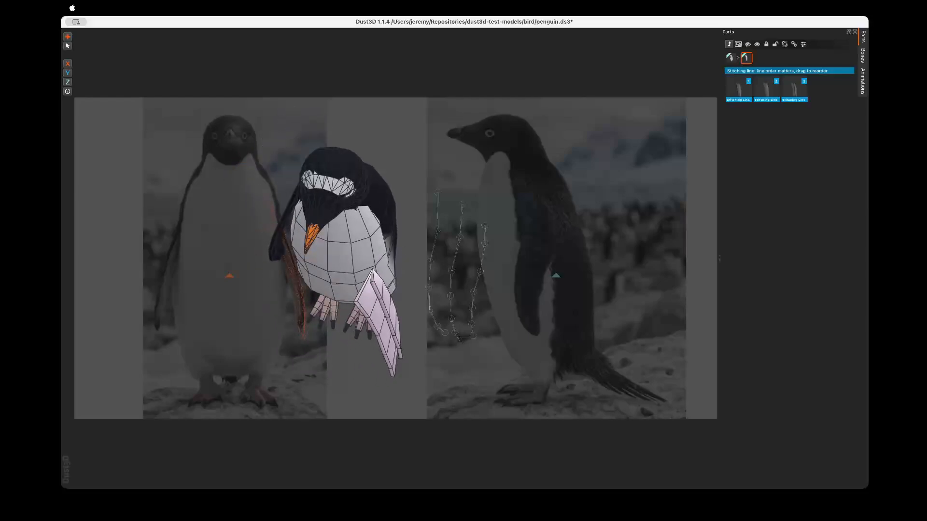
left_click(793, 90)
left_click_drag(794, 90, 766, 91)
middle_click_drag(342, 242, 282, 219)
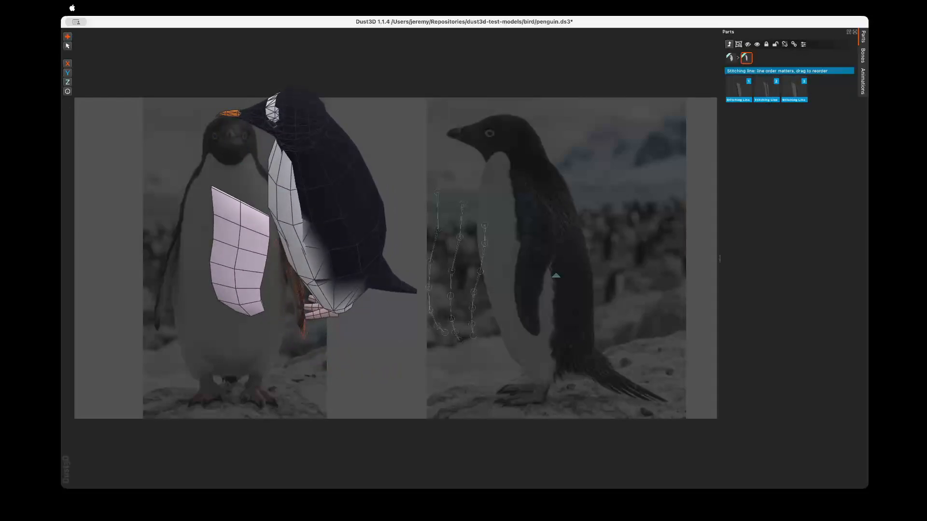
- Duplicate the stitching line nearest the body and place the copy just behind it in the side view as a fourth line
double_click(480, 271)
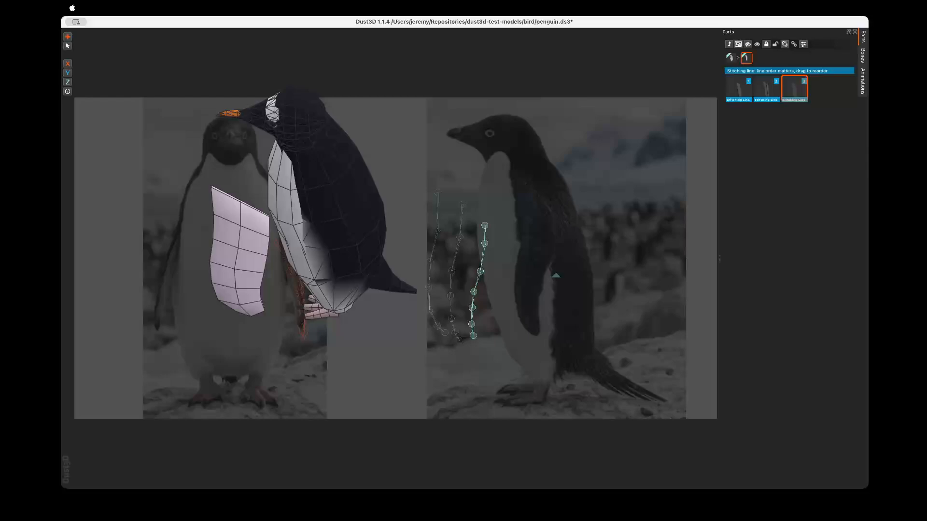
key("ctrl+v")
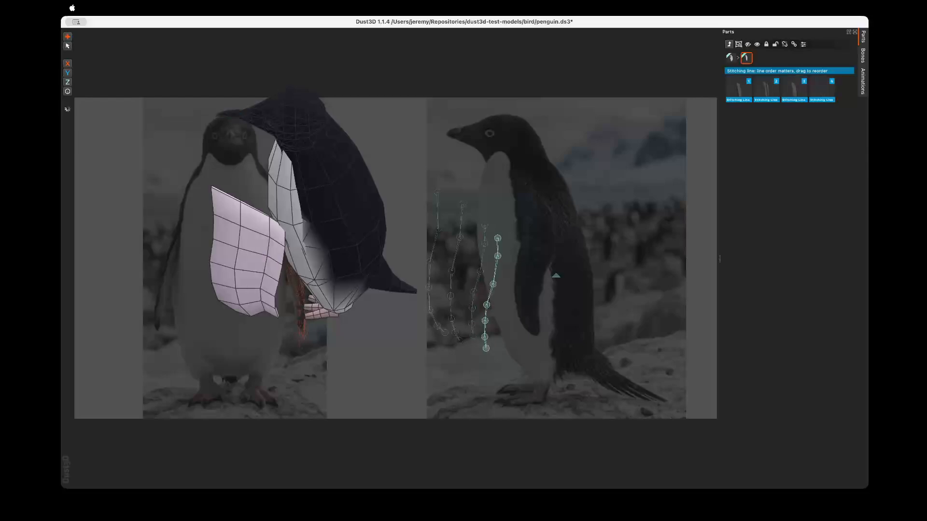
middle_click_drag(318, 217, 336, 170)
left_click_drag(487, 305, 491, 294)
- Shift all four stitching lines together slightly forward in the side view to move the wing away from the body
left_click_drag(418, 175, 533, 360)
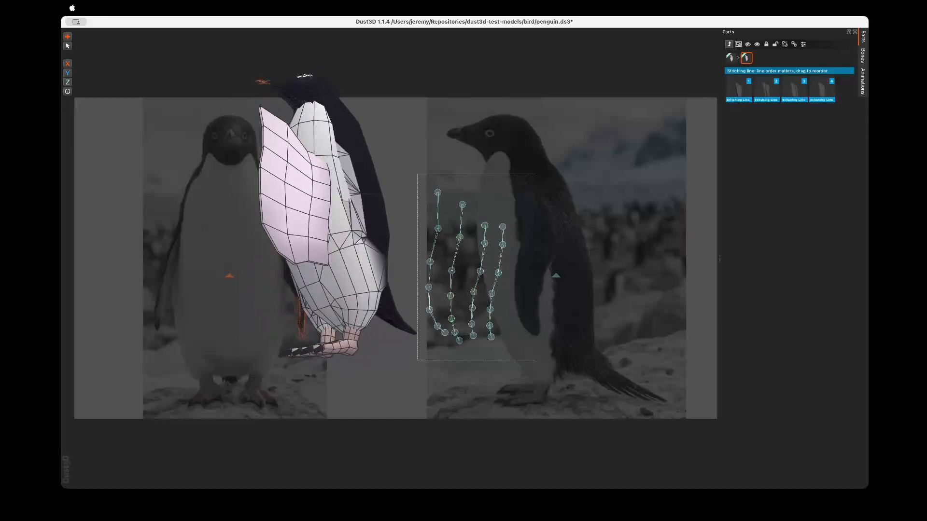
left_click_drag(490, 309, 465, 310)
left_click(377, 241)
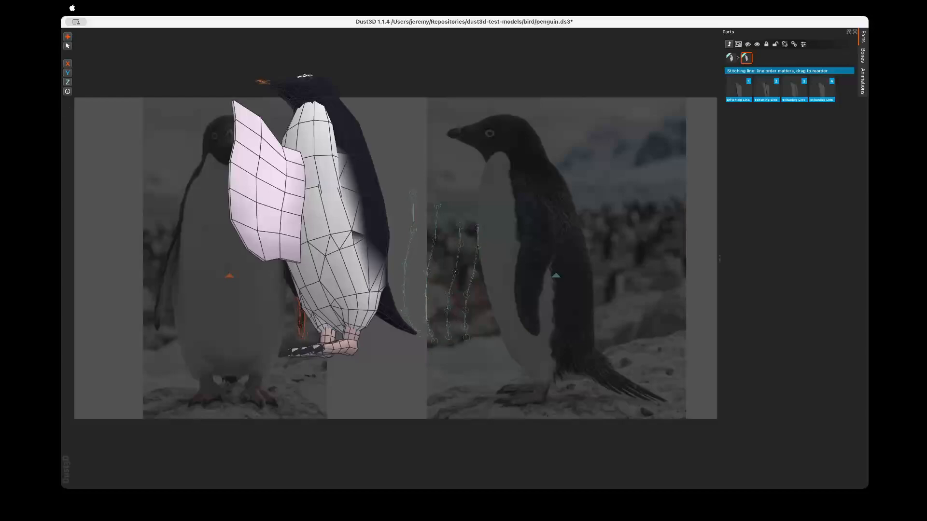
middle_click_drag(338, 193, 324, 250)
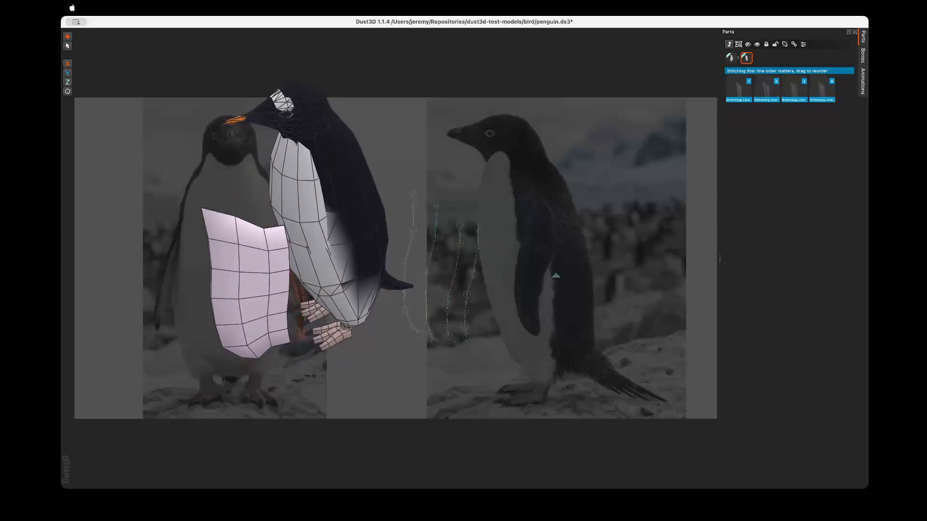
- Return to the full parts list and raise the wing part's Target Segments to divide it more finely along its length
left_click(728, 44)
left_click(822, 66)
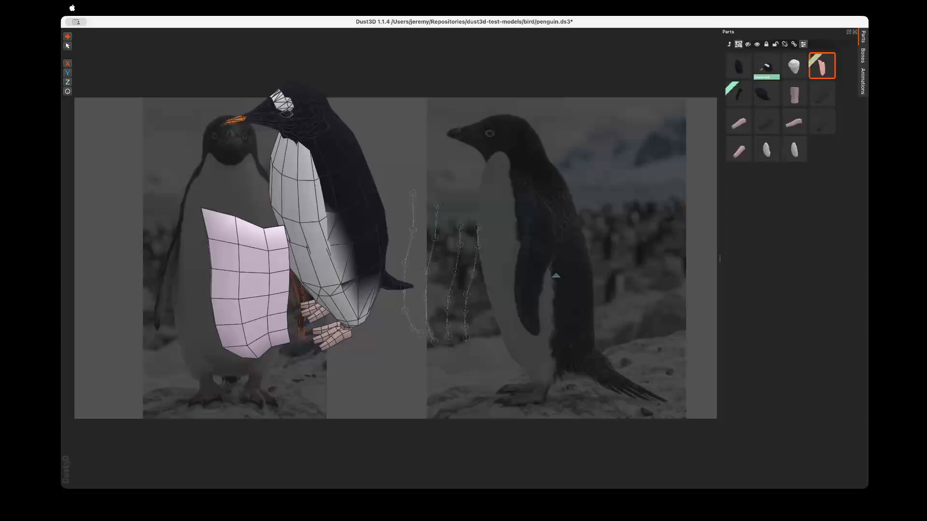
left_click(803, 45)
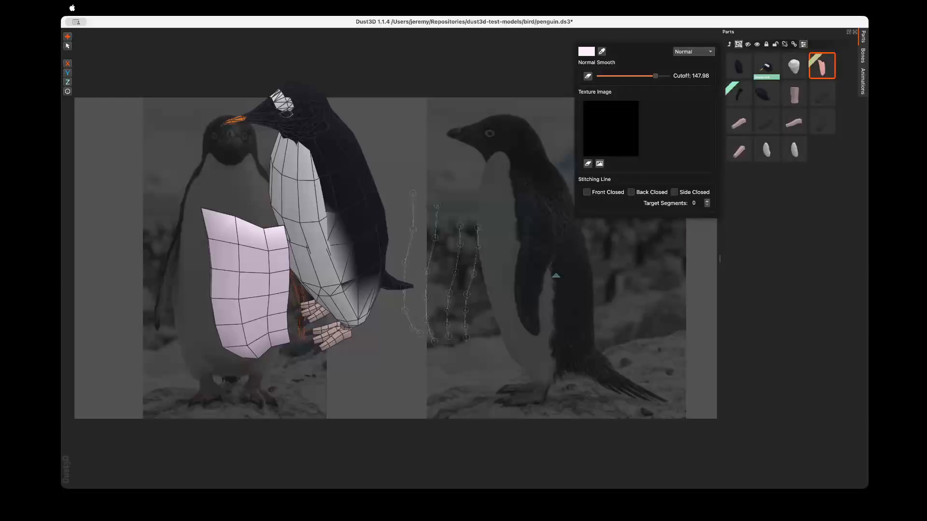
double_click(694, 203)
left_click(695, 203)
left_click(706, 201)
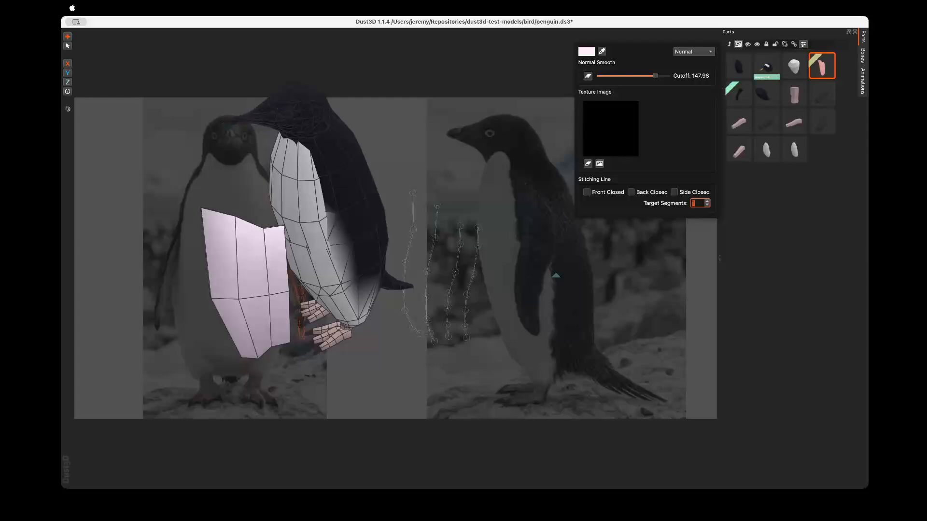
left_click(707, 201)
left_click(707, 201)
left_click(706, 201)
left_click(707, 202)
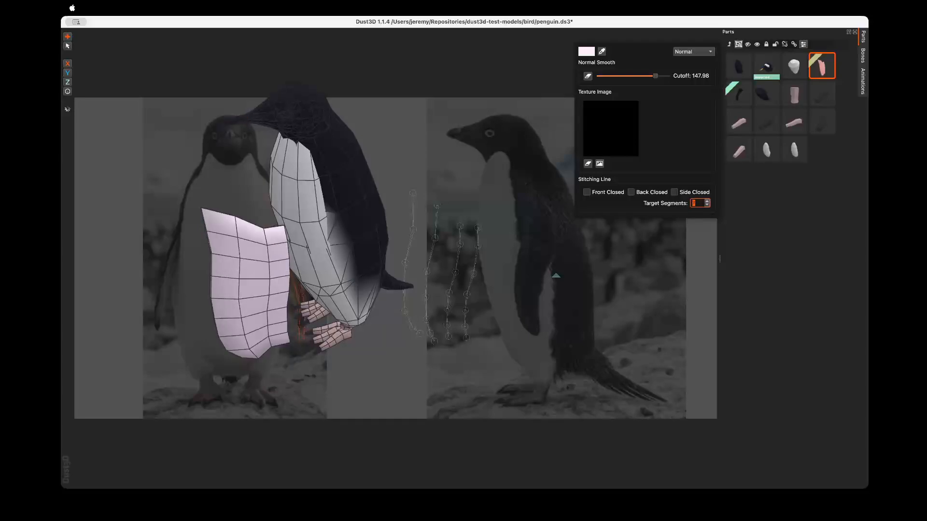
left_click(707, 201)
left_click(706, 202)
left_click(707, 201)
left_click(707, 201)
left_click(707, 201)
left_click(706, 201)
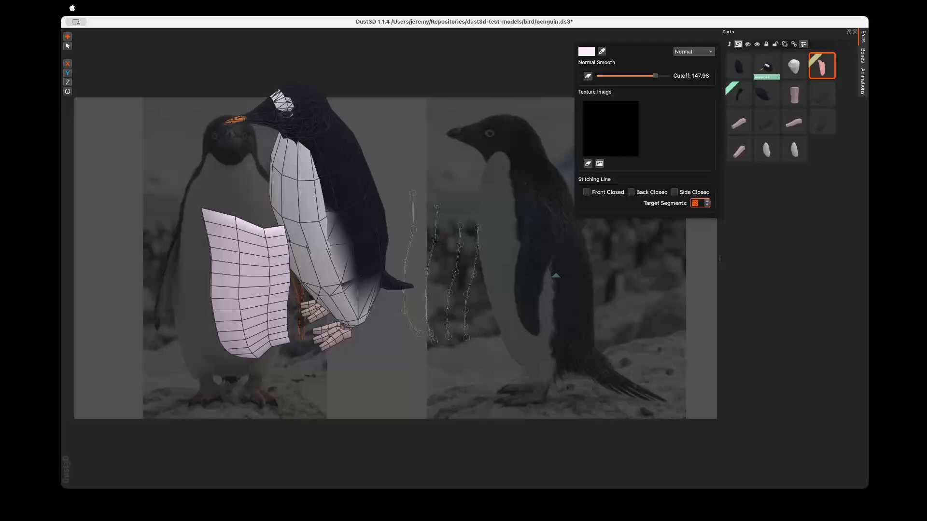
- Lower the wing part's Target Segments one at a time to coarsen its mesh
left_click(707, 205)
left_click(707, 205)
left_click(707, 205)
left_click(707, 205)
left_click(707, 205)
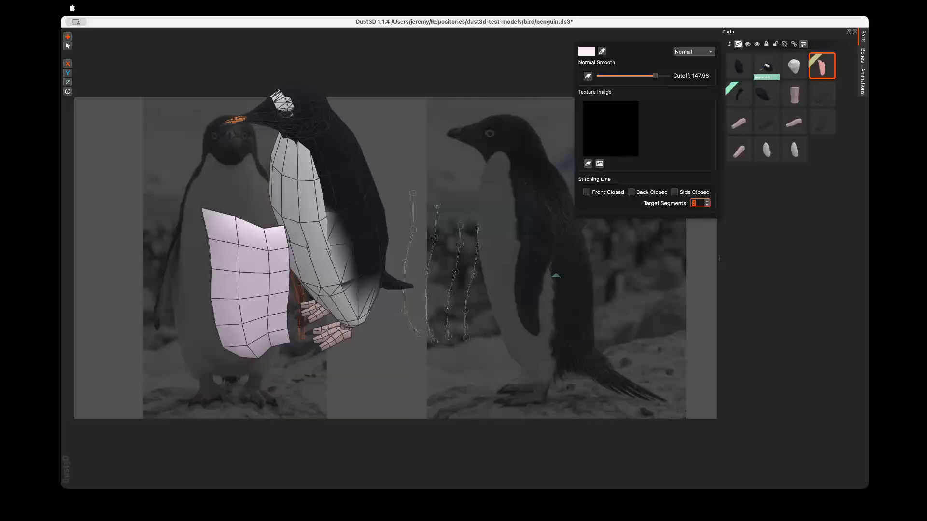
left_click(706, 205)
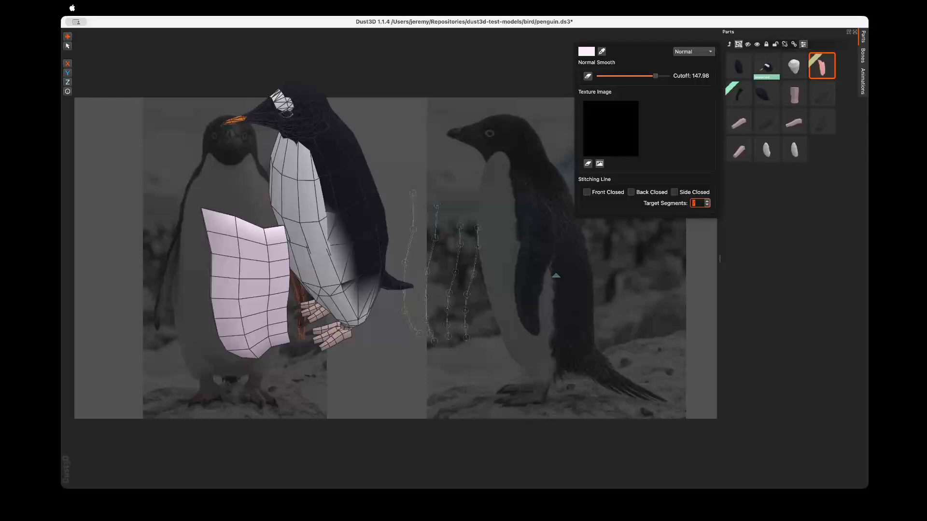
- Increase the wing part's Target Segments again for a dense mesh and close its settings
left_click(695, 203)
left_click(706, 202)
left_click(706, 201)
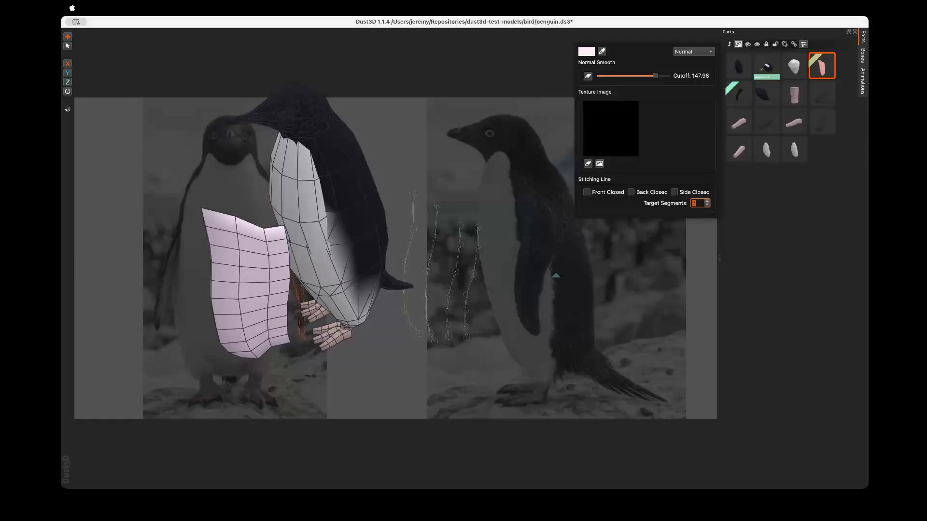
left_click(707, 202)
left_click(707, 201)
left_click(706, 202)
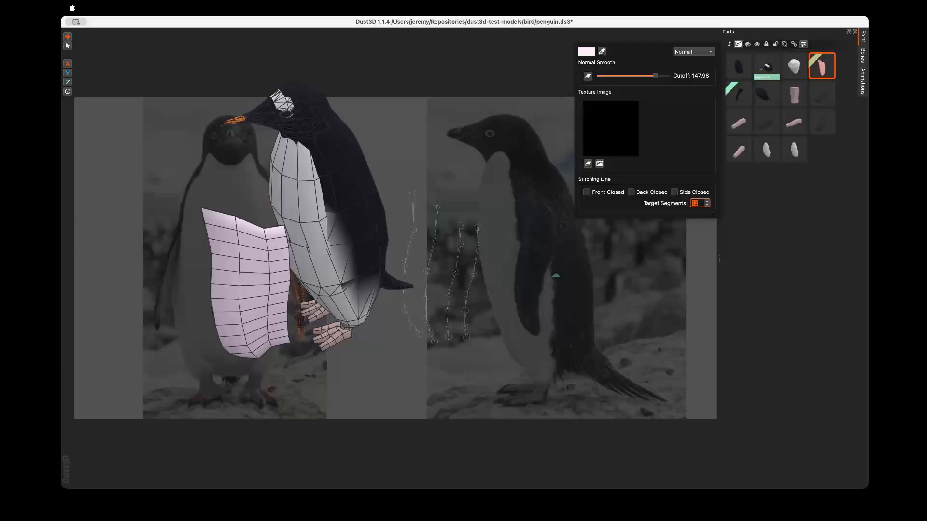
left_click(698, 203)
key("Escape")
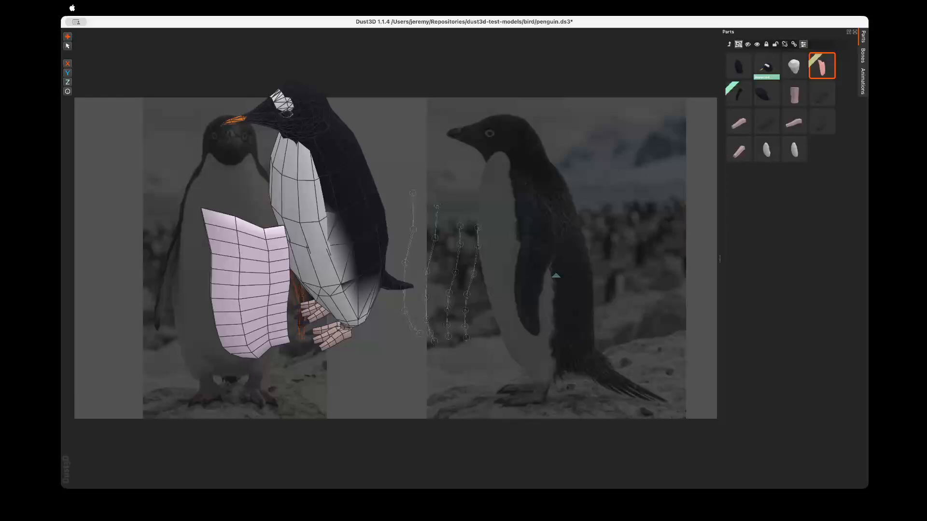
- Rotate the upper nodes of the wing's stitching lines counterclockwise in the front view, bending the wing's top toward the body
middle_click_drag(299, 246, 355, 253)
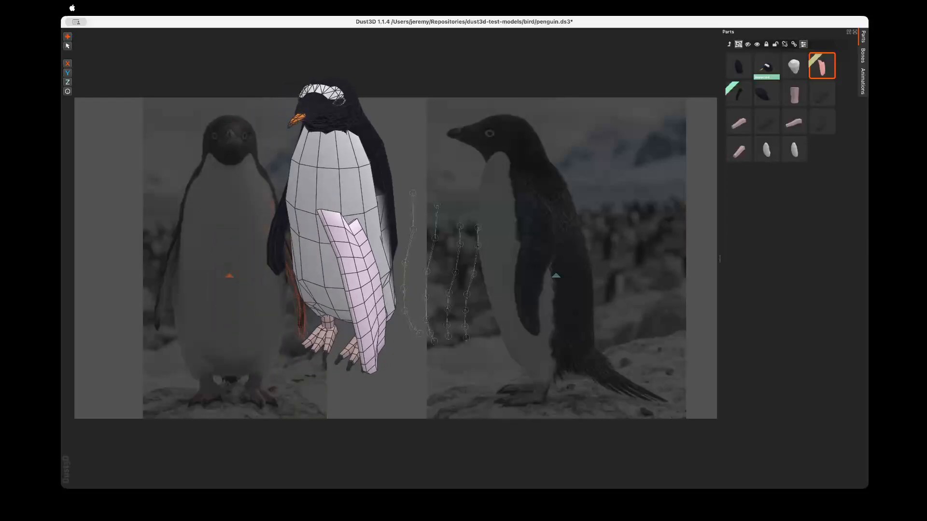
middle_click_drag(355, 253, 499, 228, "shift")
left_click_drag(213, 166, 283, 243)
key("comma")
key("comma")
key("comma")
key("comma")
key("comma")
key("comma")
key("comma")
key("comma")
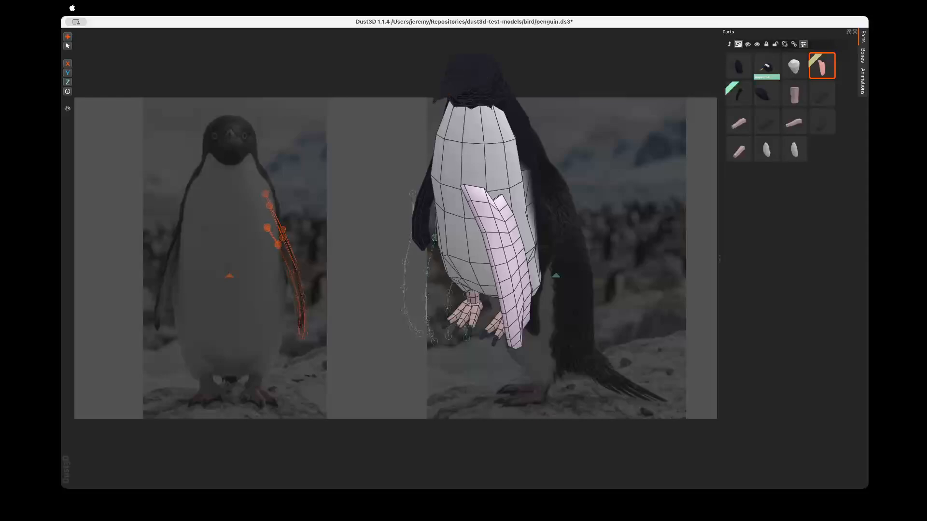
key("comma")
key("comma")
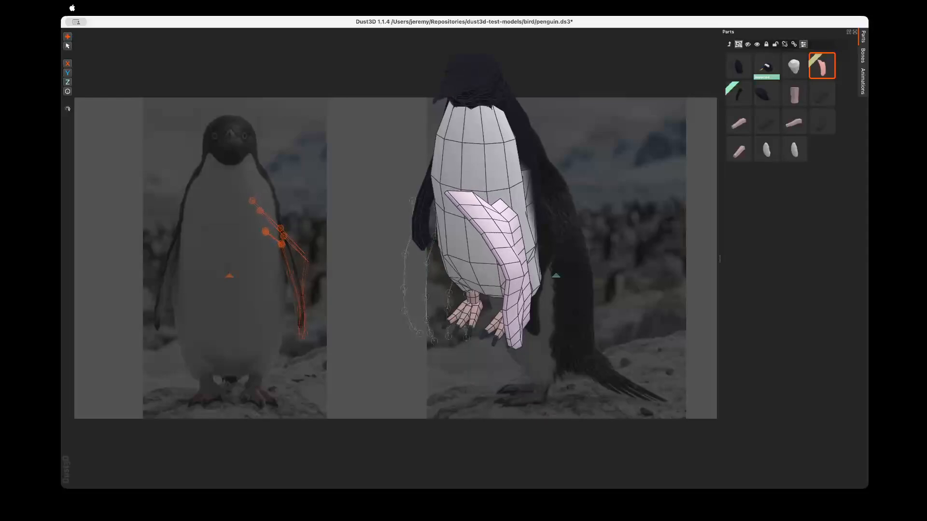
- Enlarge the topmost nodes of the wing's stitching lines, selected together in the front view
middle_click_drag(488, 241, 517, 208)
key("Delete")
left_click_drag(224, 179, 322, 345)
left_click(212, 184)
left_click_drag(213, 184, 269, 246)
scroll(269, 246, "up", 5)
scroll(269, 246, "up", 6)
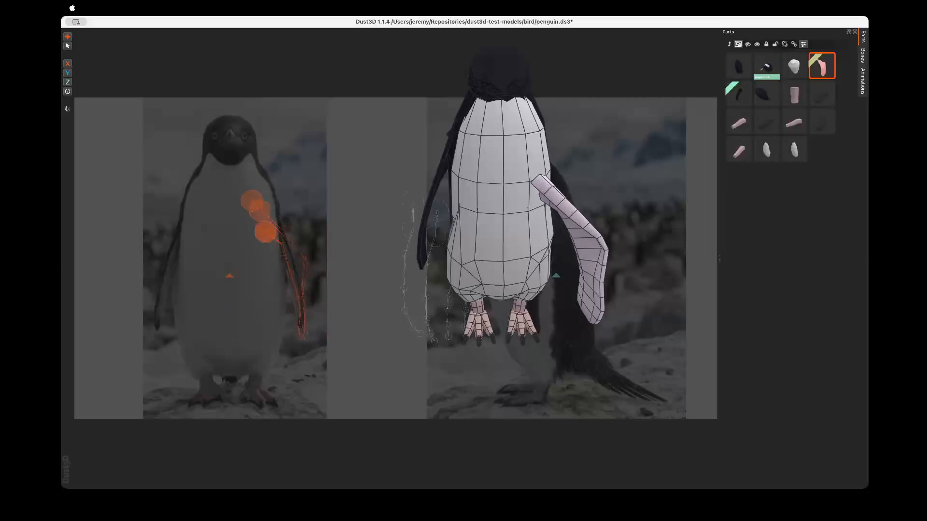
- Enlarge the third, fourth and fifth nodes of the foremost stitching line one by one in the side view
middle_click_drag(504, 208, 550, 220)
left_click(405, 254)
scroll(404, 254, "up", 6)
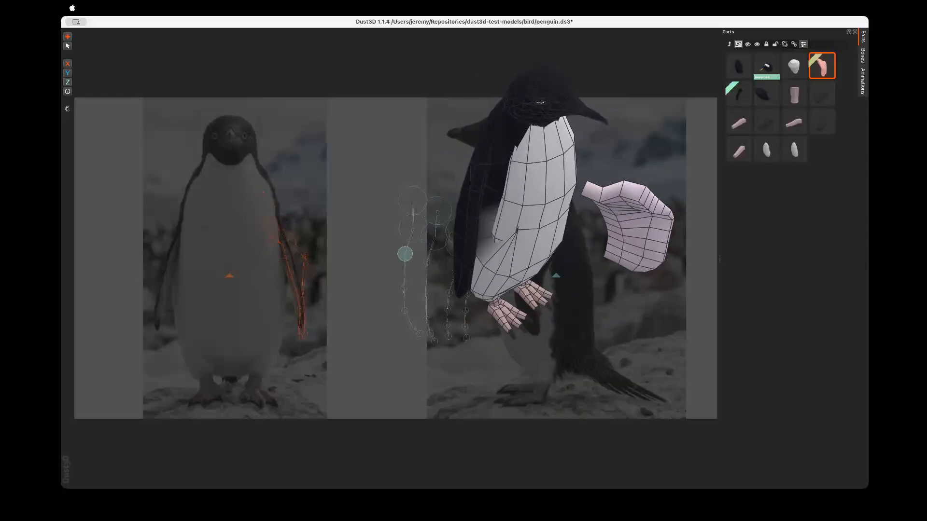
left_click(403, 288)
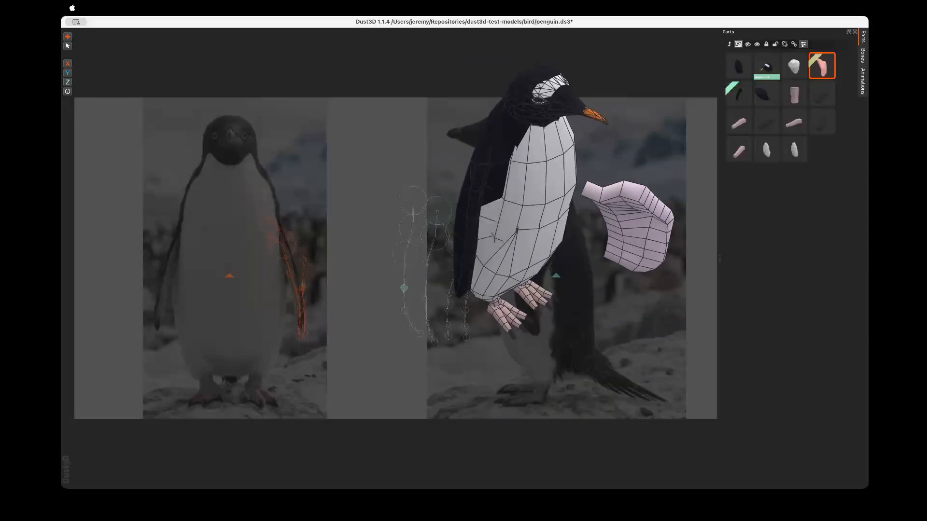
scroll(403, 288, "up", 6)
left_click(405, 311)
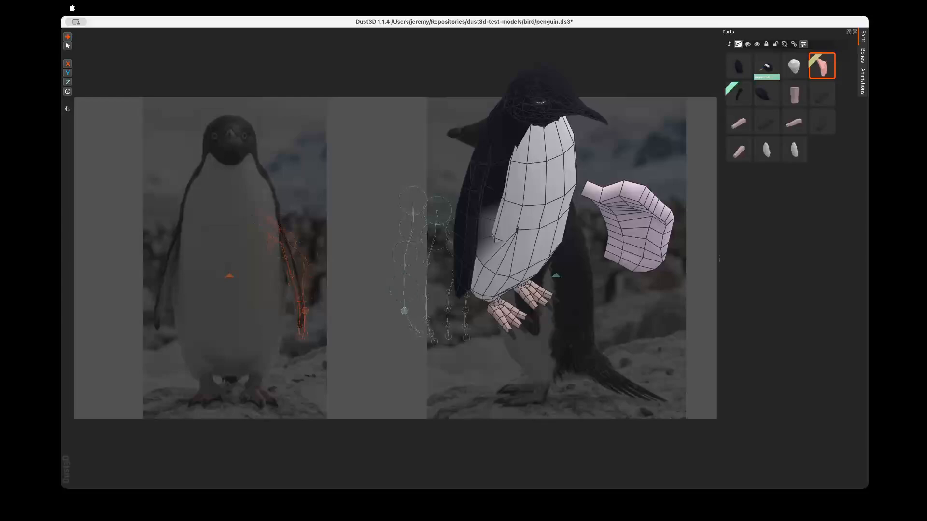
scroll(405, 311, "up", 6)
- Enlarge the foremost stitching line's second-to-last node, then move its bottom node slightly down and enlarge it too
middle_click_drag(540, 232, 490, 241)
scroll(412, 327, "up", 4)
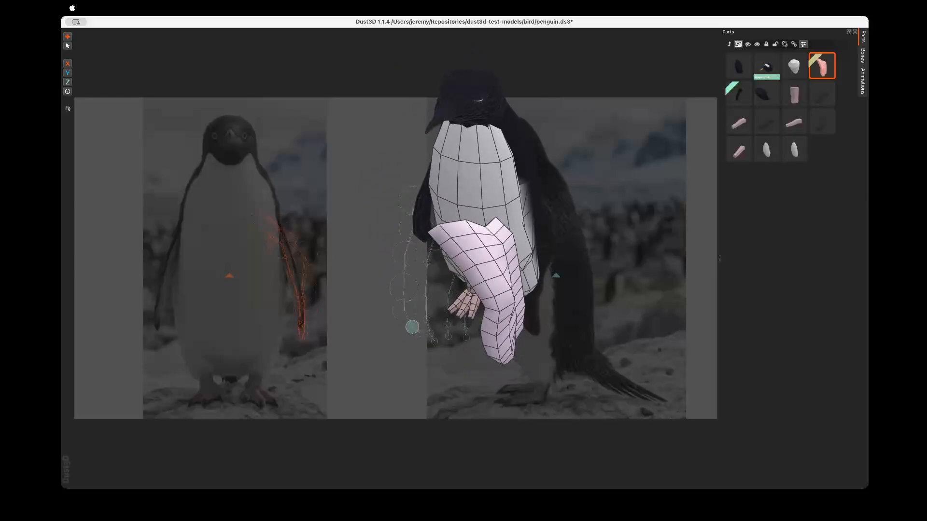
left_click_drag(420, 333, 419, 346)
scroll(420, 347, "up", 4)
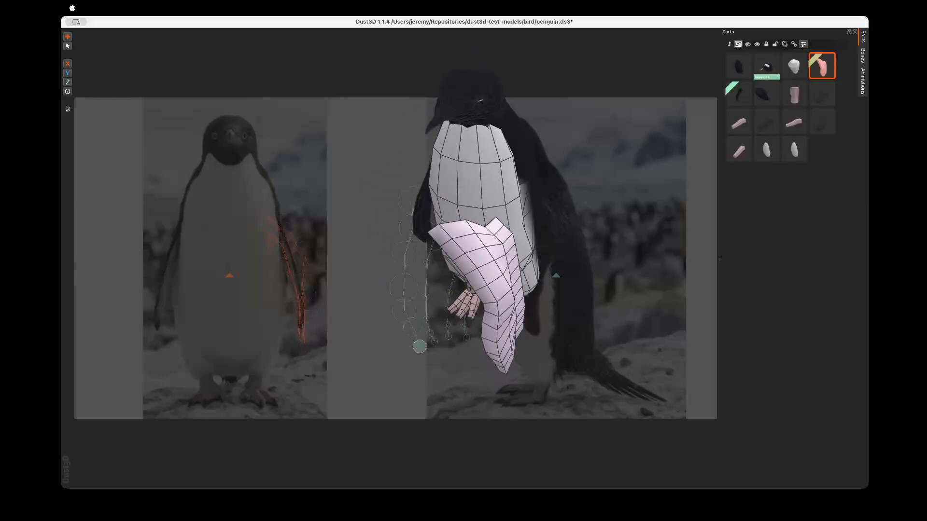
- Set the Target Segments of the wing's stitching line group to 6, and inspect the resulting wing mesh from several angles
middle_click_drag(420, 346, 529, 334)
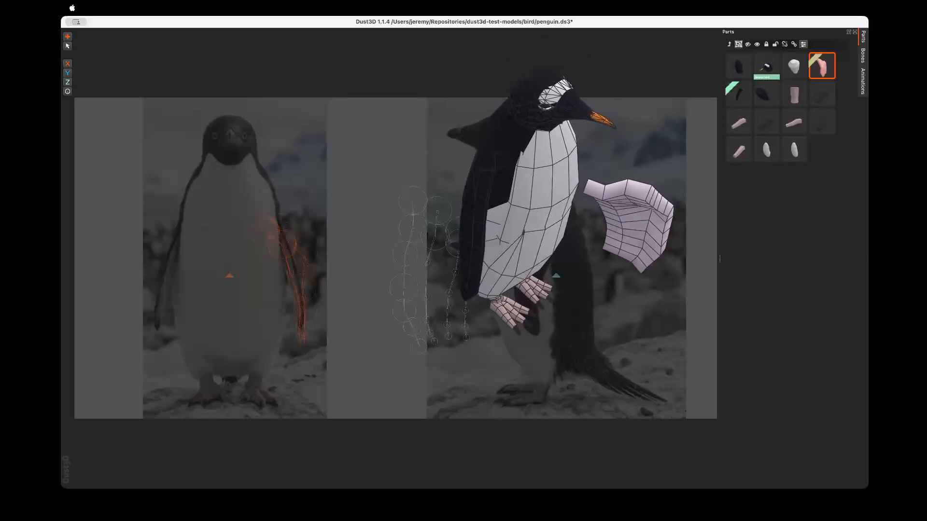
middle_click_drag(529, 328, 552, 341)
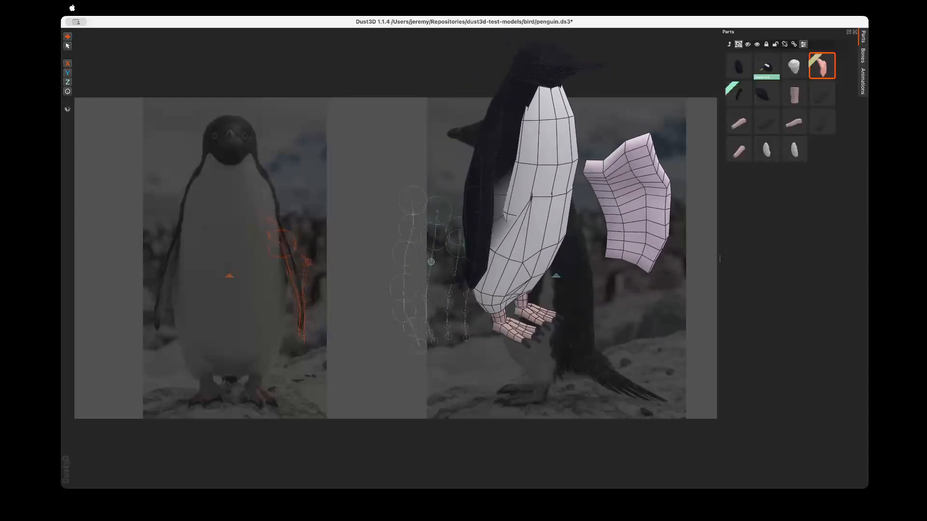
left_click(803, 45)
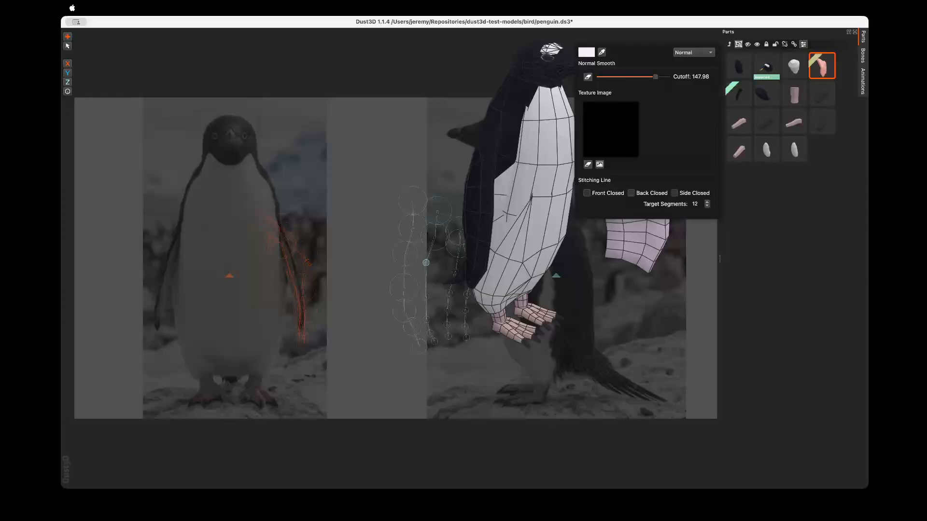
double_click(695, 204)
type("6")
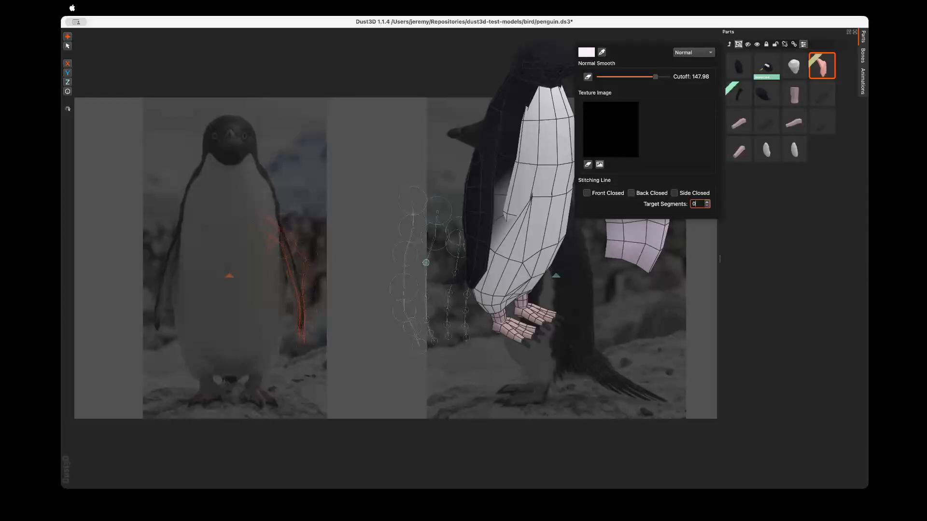
key("Return")
middle_click_drag(545, 208, 448, 319)
scroll(415, 290, "down", 5)
middle_click_drag(415, 289, 345, 265)
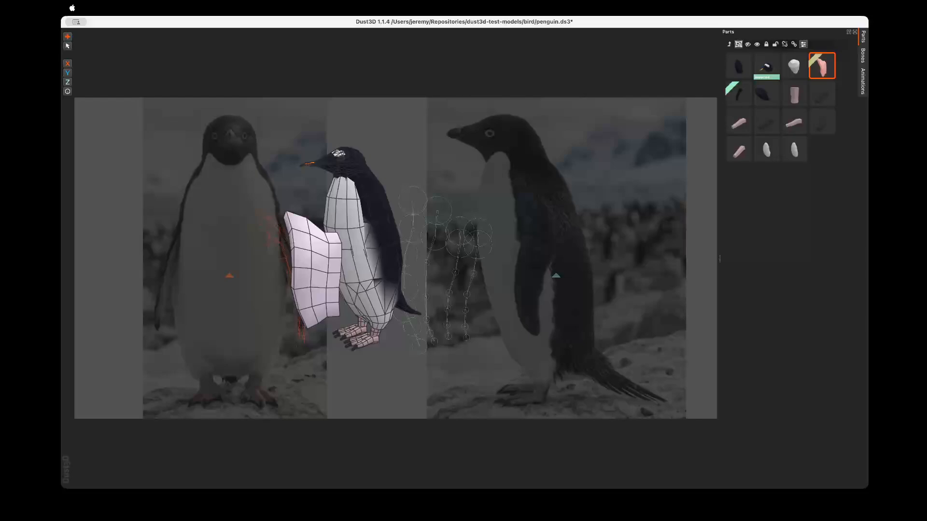
middle_click_drag(367, 279, 407, 280)
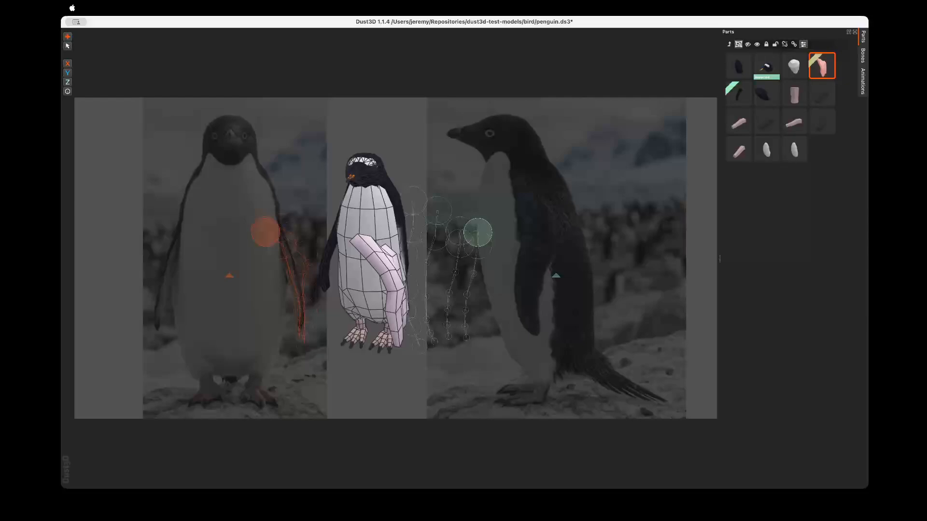
- Strongly enlarge the topmost node of the wing's second stitching line in the side view
double_click(413, 202)
left_click(454, 198)
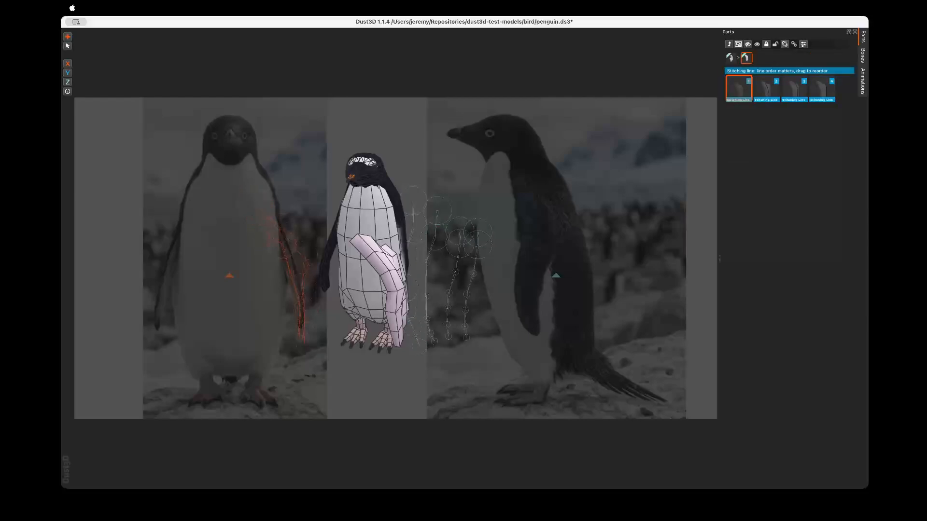
middle_click_drag(437, 211, 495, 225)
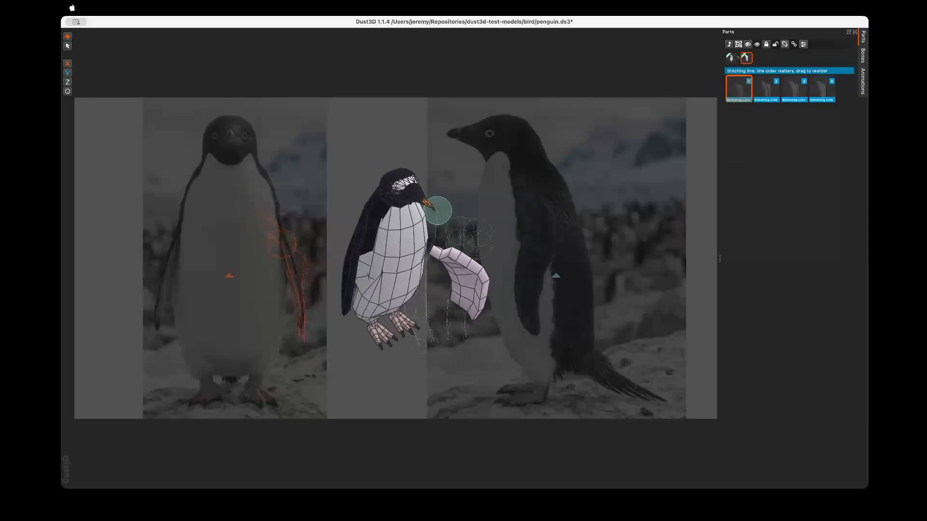
scroll(437, 211, "up", 5)
scroll(437, 210, "up", 5)
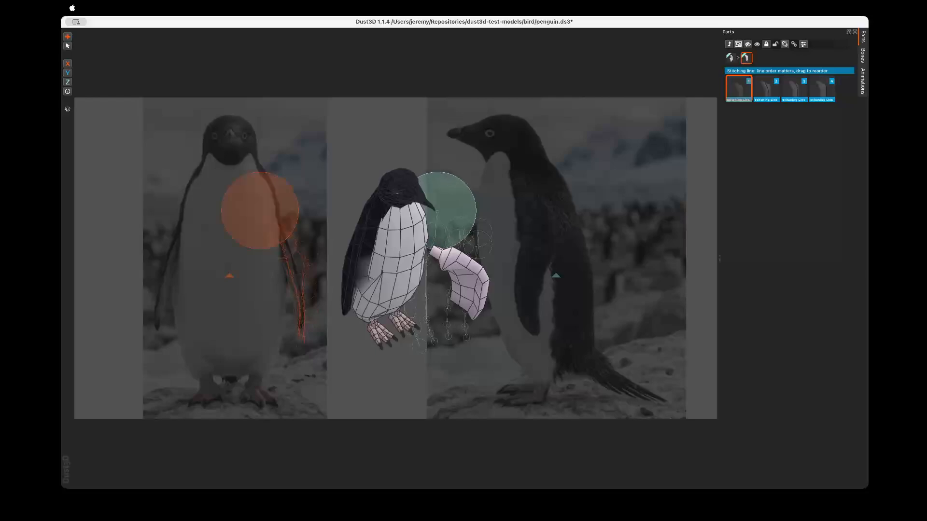
middle_click_drag(437, 211, 475, 215)
left_click(502, 218)
mouse_move(835, 116)
left_mouse_down()
mouse_move(724, 74)
mouse_move(851, 143)
left_mouse_up()
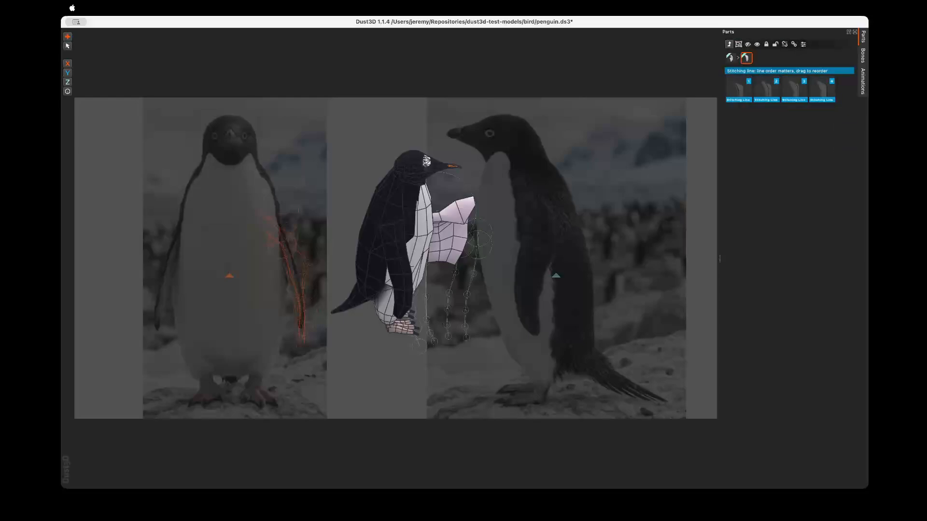
- Highlight the wing's four stitching lines one after another, from 1 to 4, to examine their order
left_click_drag(829, 125, 725, 84)
left_click(821, 125)
left_click(738, 89)
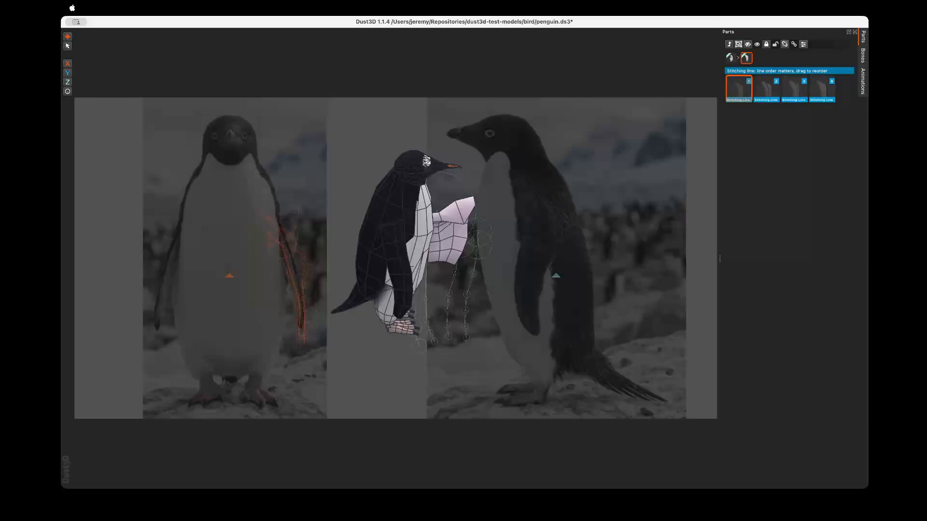
middle_click_drag(416, 251, 257, 283, "shift")
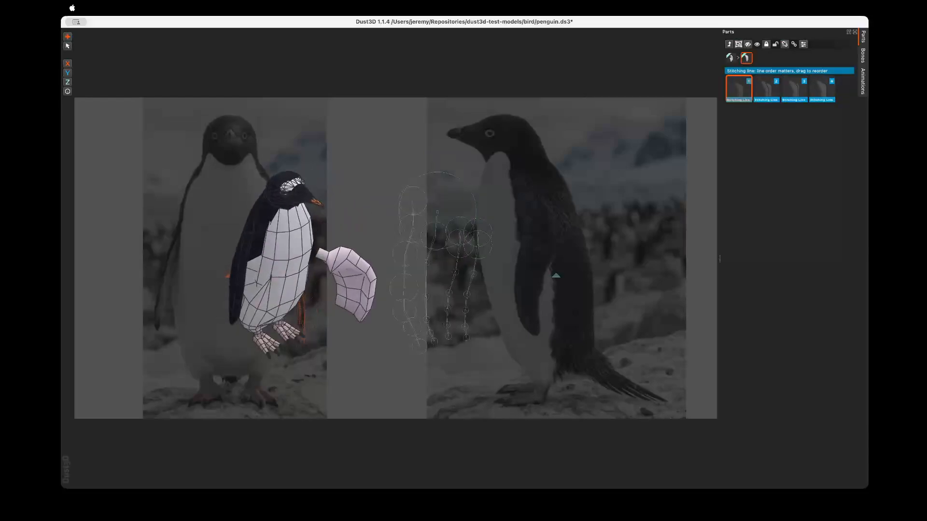
double_click(404, 288)
left_click(767, 89)
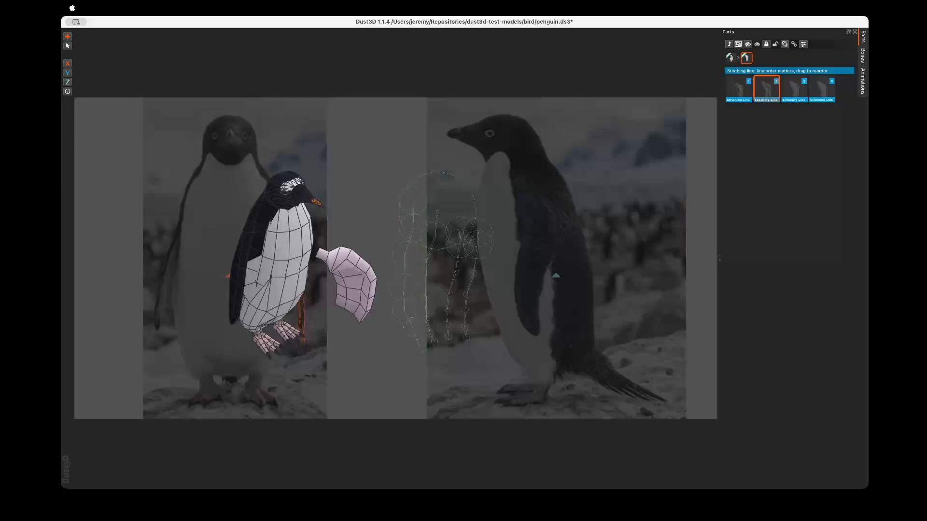
double_click(794, 89)
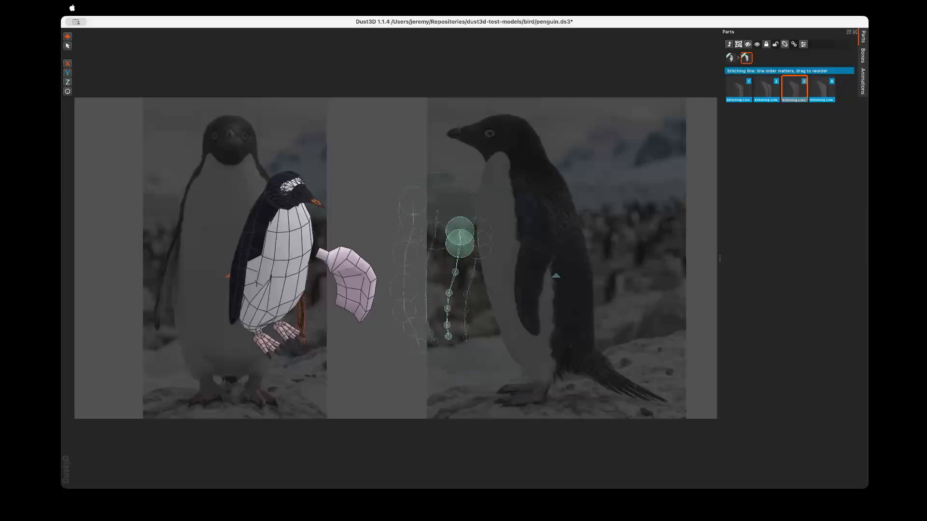
double_click(822, 89)
left_click(815, 144)
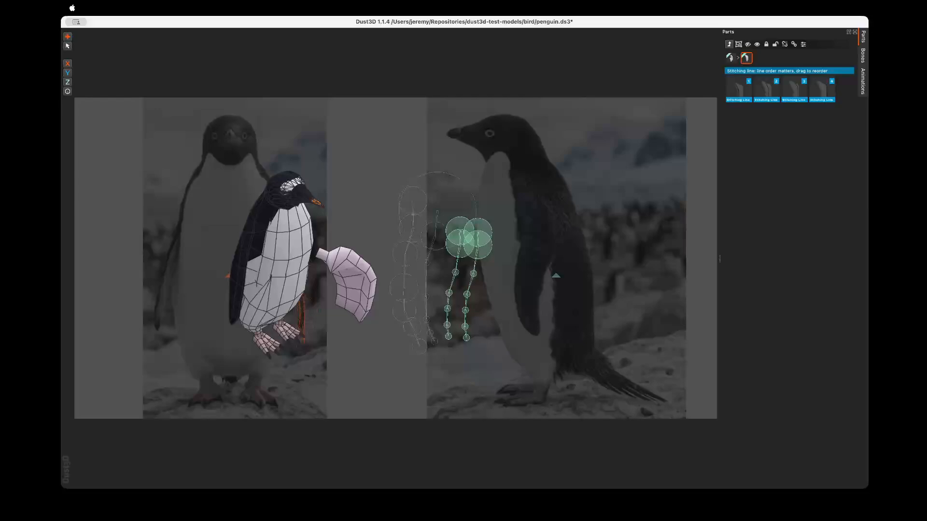
- Select nodes on each stitching line in the side view to check their place in the order, and return to the full parts list
left_click(526, 232)
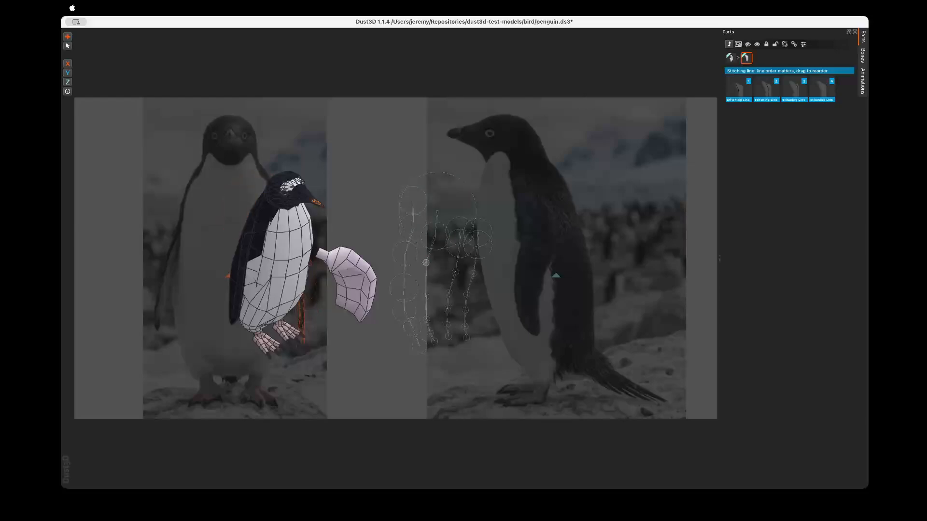
left_click(425, 263)
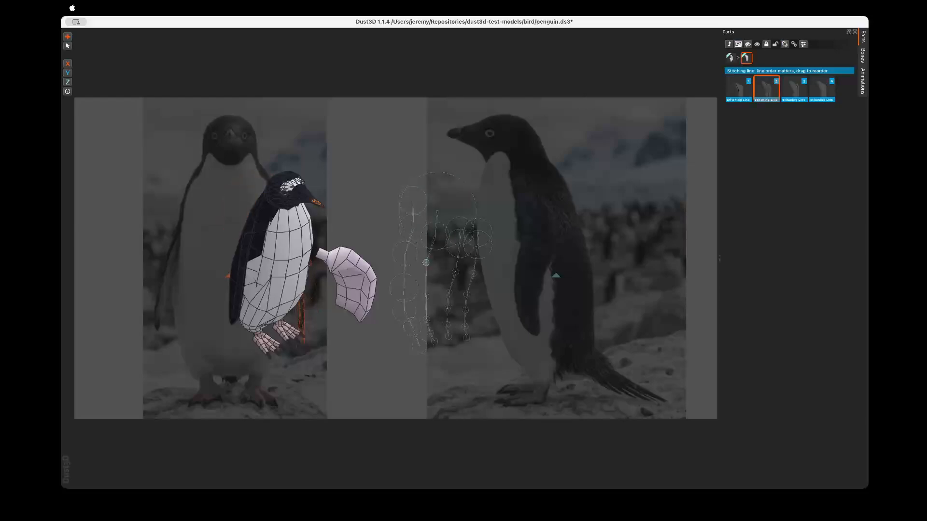
left_click(405, 254)
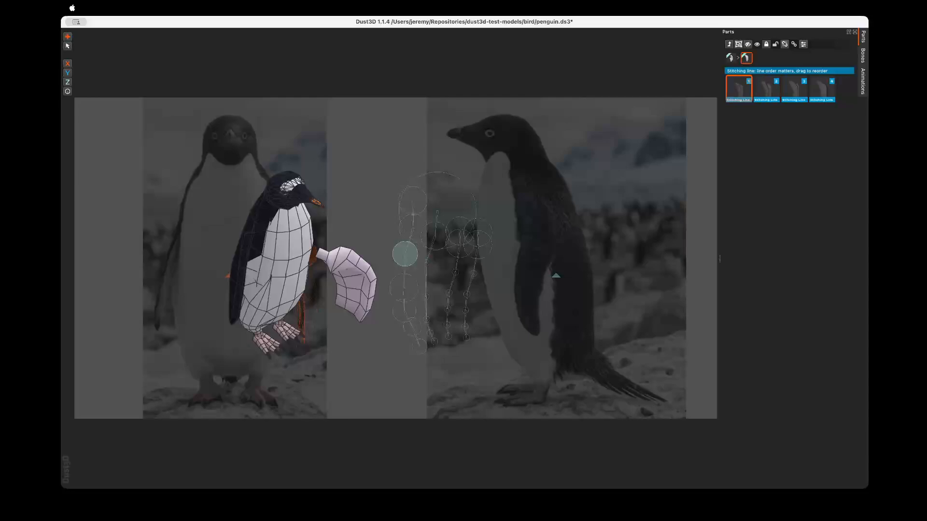
left_click(460, 243)
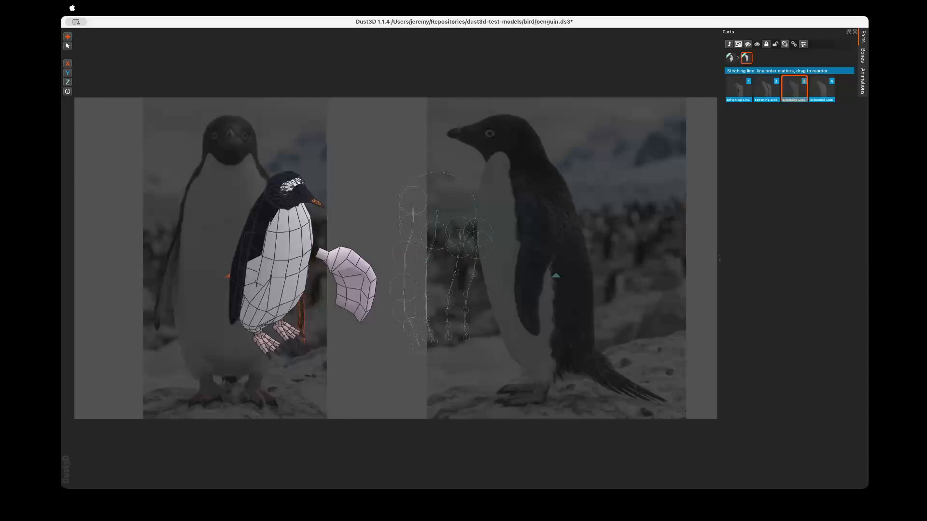
left_click(477, 245)
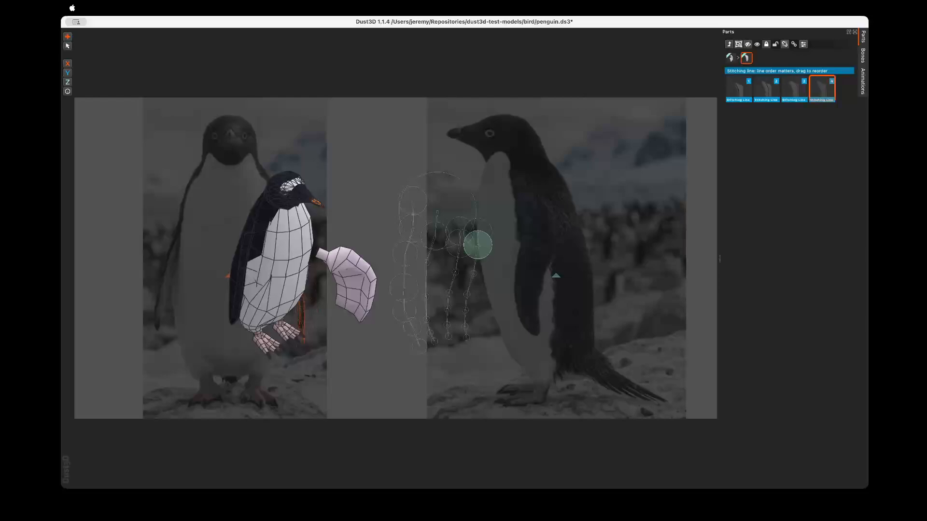
left_click(460, 243)
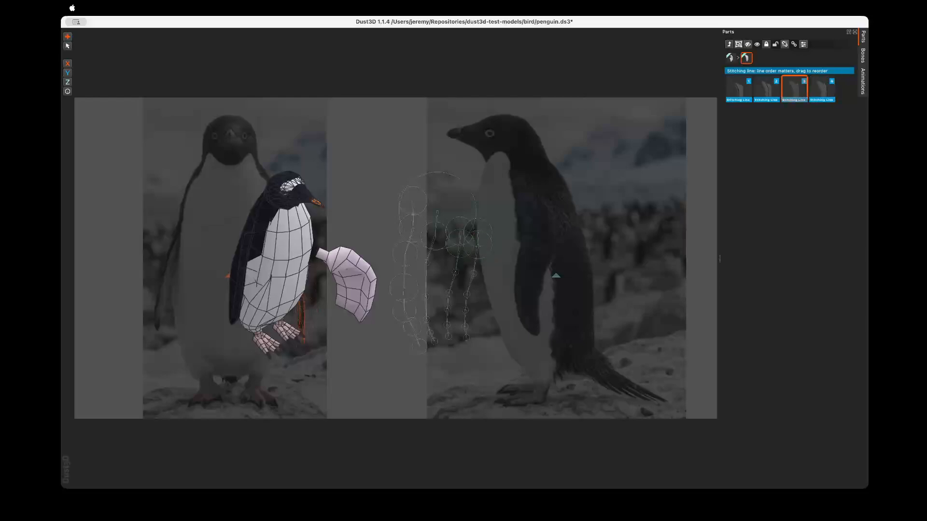
left_click(794, 89)
left_click(766, 89)
left_click(738, 89)
left_click(762, 145)
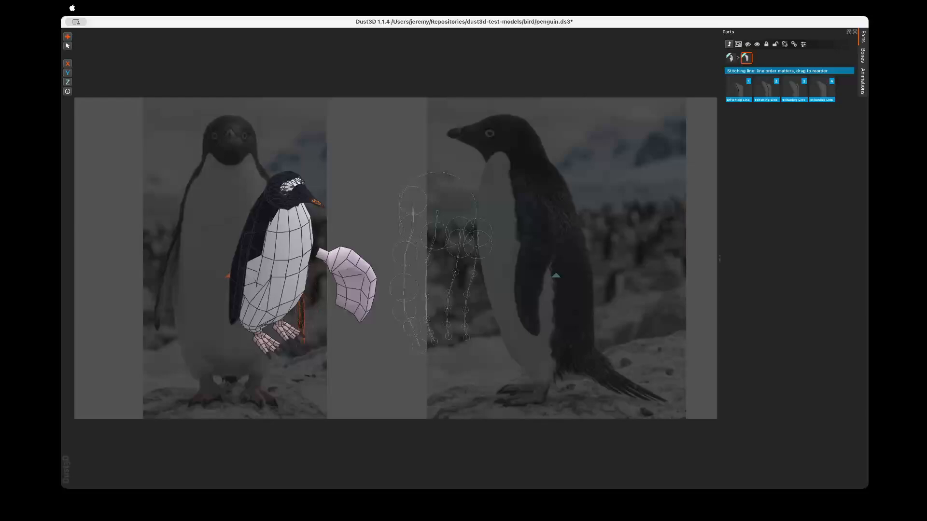
double_click(729, 44)
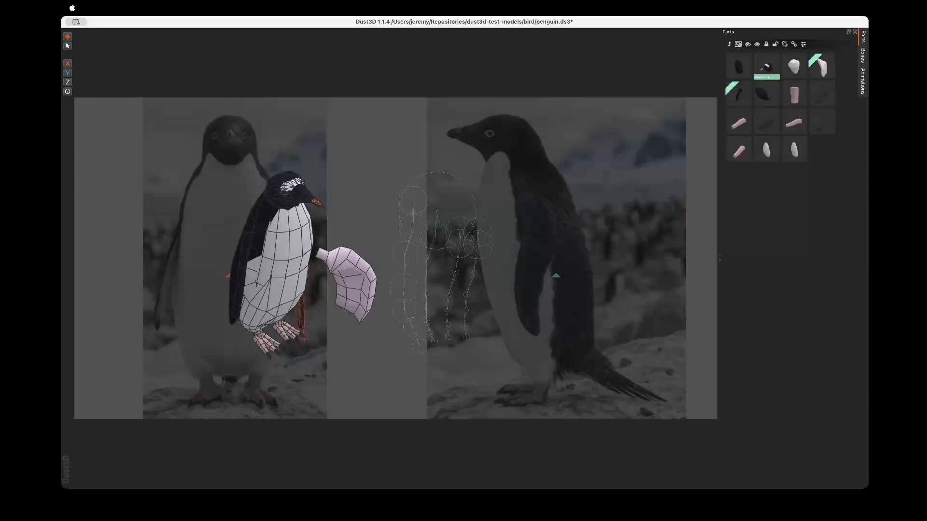
left_click(822, 66)
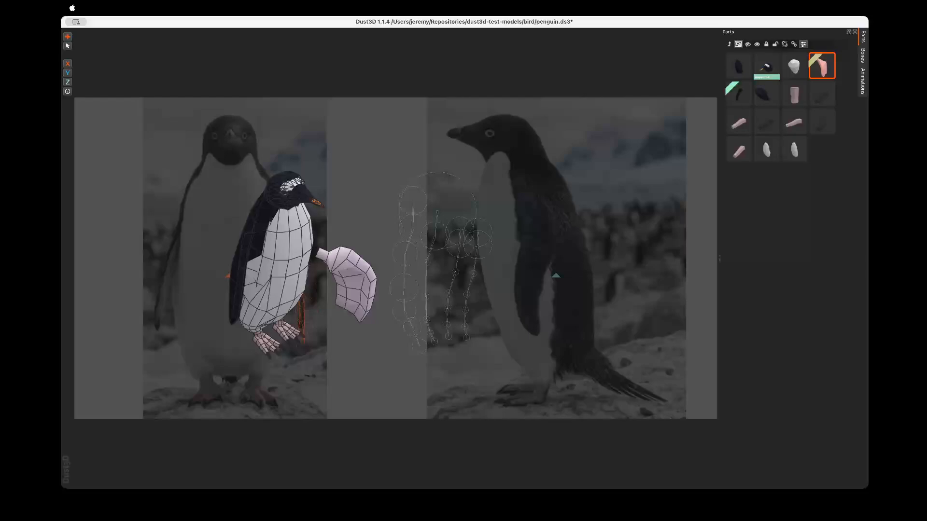
left_click(521, 264)
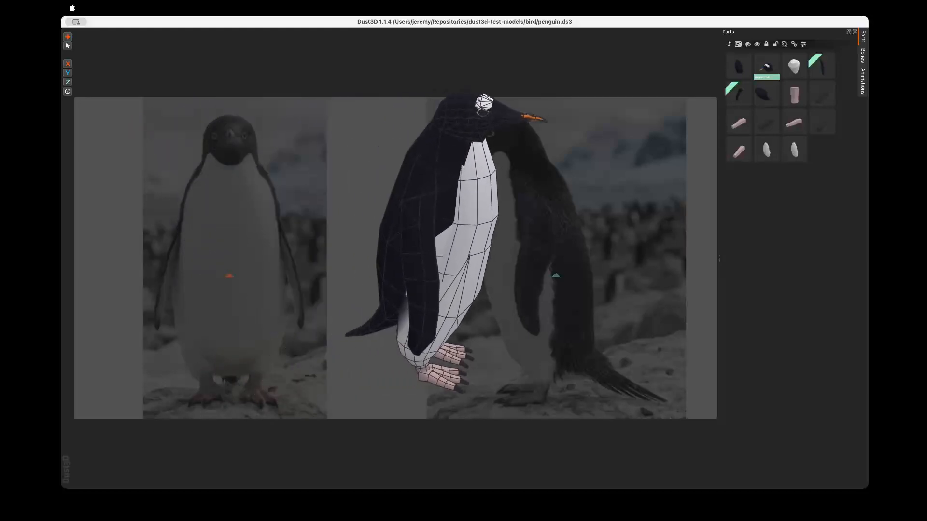
- Examine the penguin's original wing from several angles and look inside its group at the stitching lines it contains
middle_click_drag(463, 242, 362, 243)
left_click(821, 66)
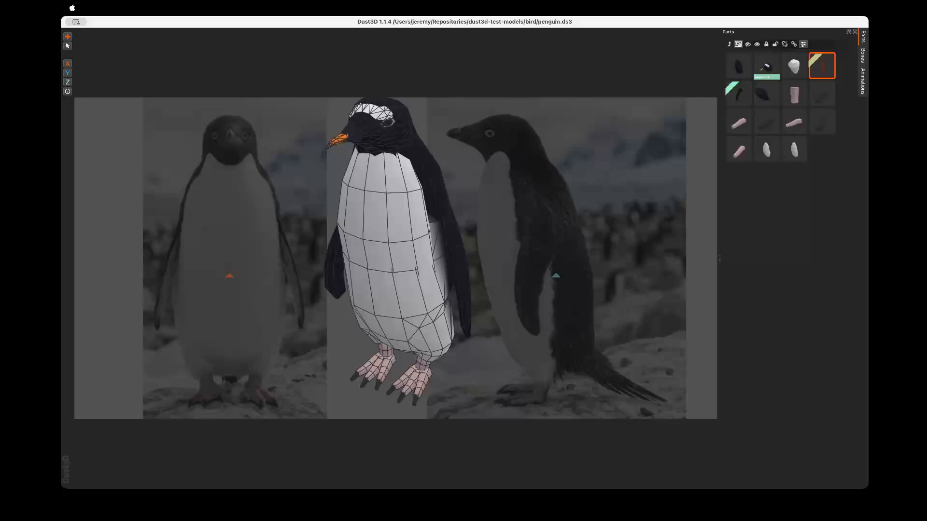
middle_click_drag(396, 242, 353, 242)
scroll(377, 241, "up", 3)
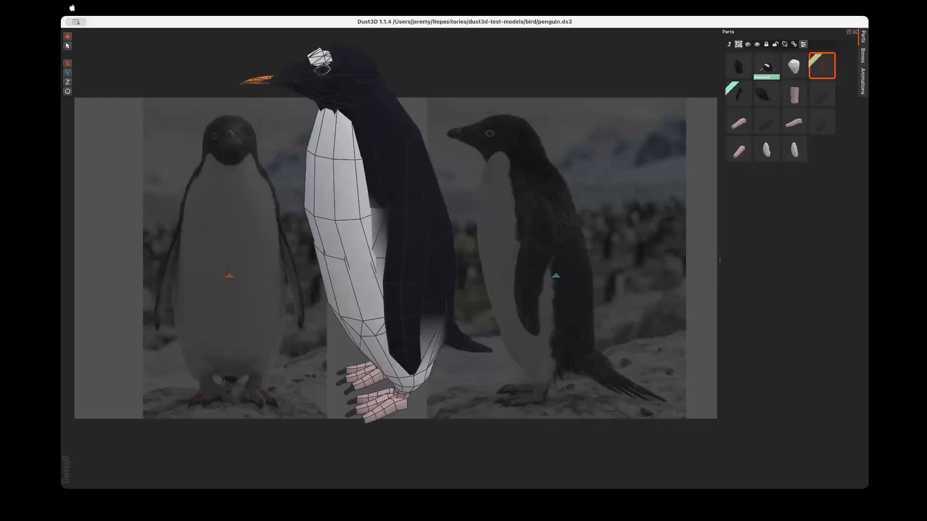
scroll(376, 242, "down", 3)
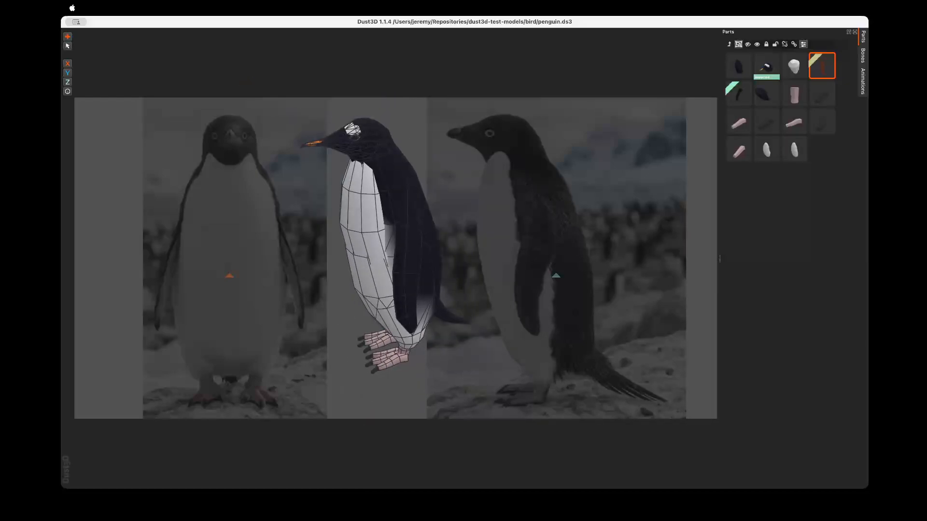
middle_click_drag(382, 241, 322, 270, "shift")
double_click(822, 66)
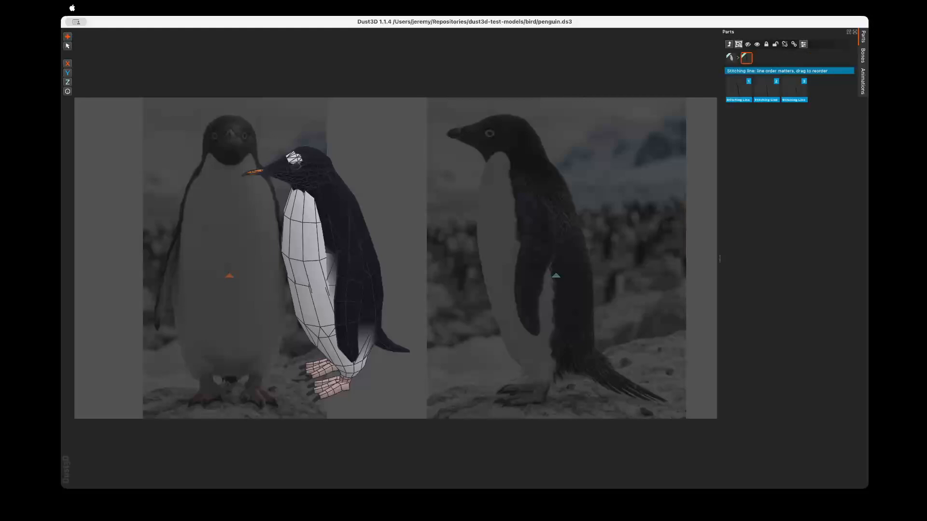
left_click(729, 43)
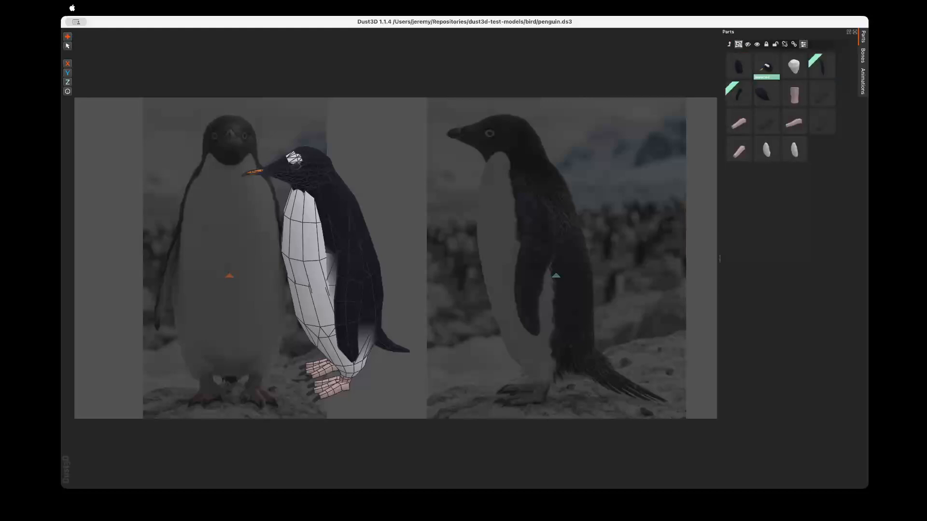
- Paste a chain of nodes as a new part and change its part role from Model to Stitching Loop
key("super+v")
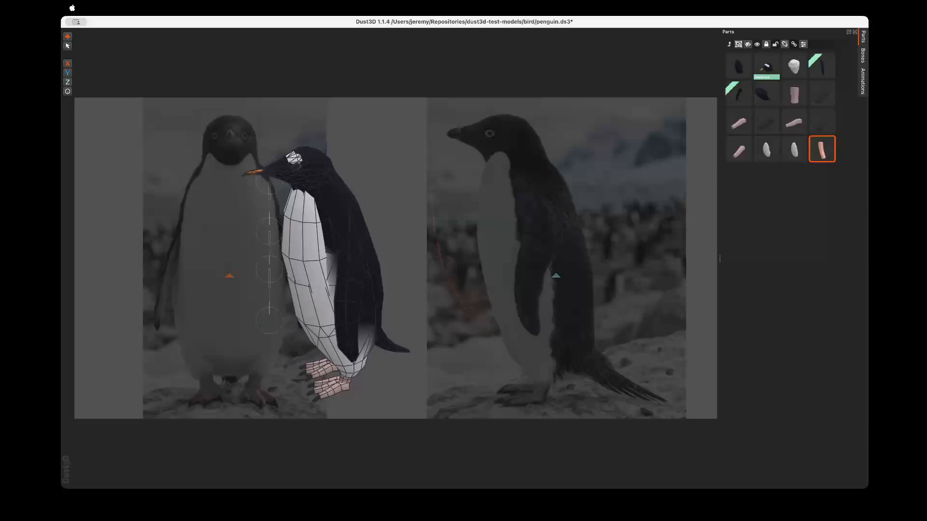
left_click(803, 44)
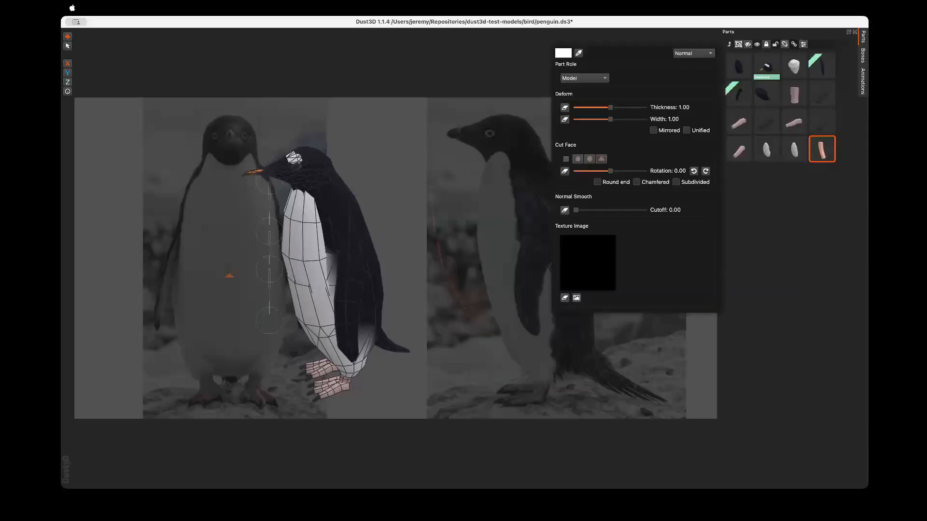
left_click(821, 148)
right_click(821, 148)
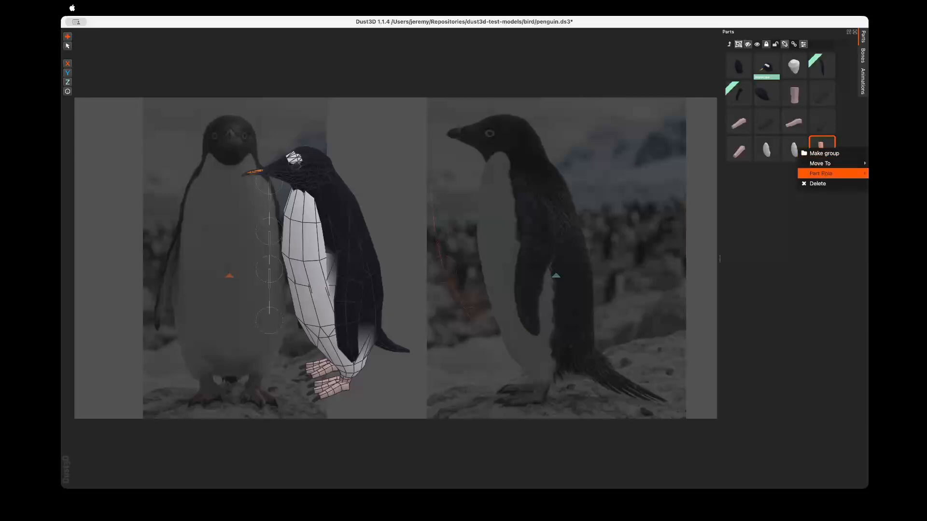
mouse_move(826, 173)
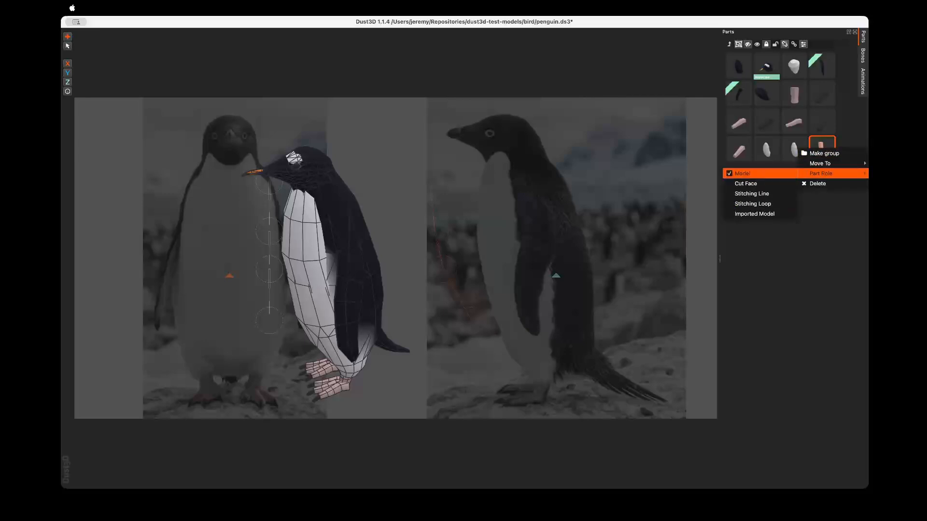
left_click(753, 204)
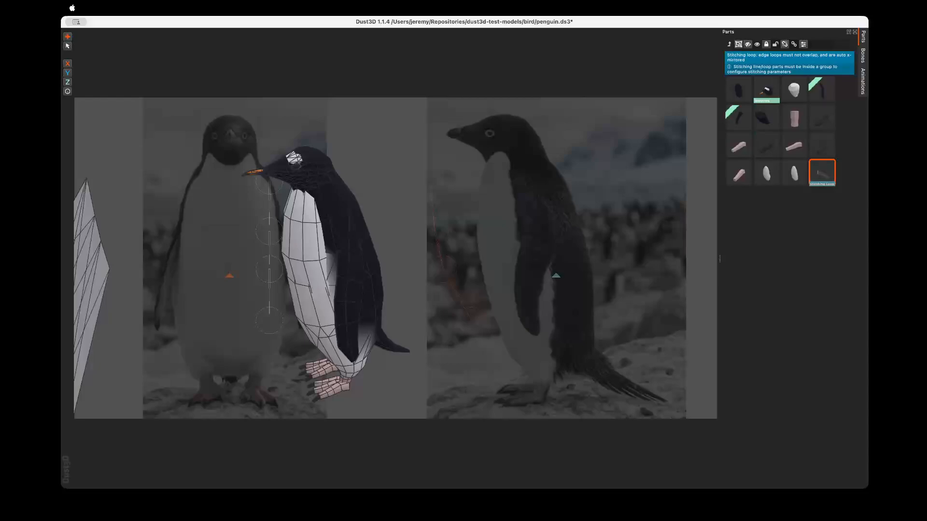
- Change the pasted part's role from Stitching Loop to Stitching Line and duplicate its node chain as a second stitching line
right_click(801, 173)
mouse_move(830, 197)
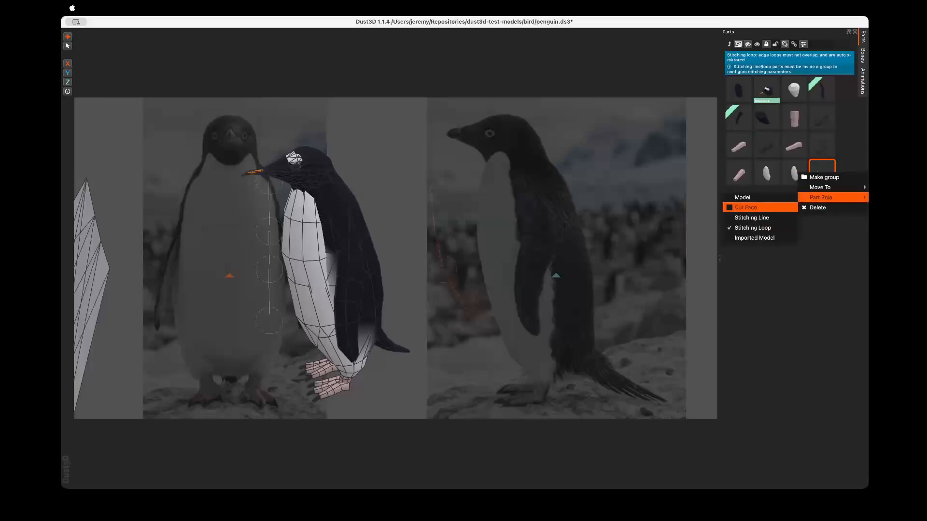
left_click(751, 217)
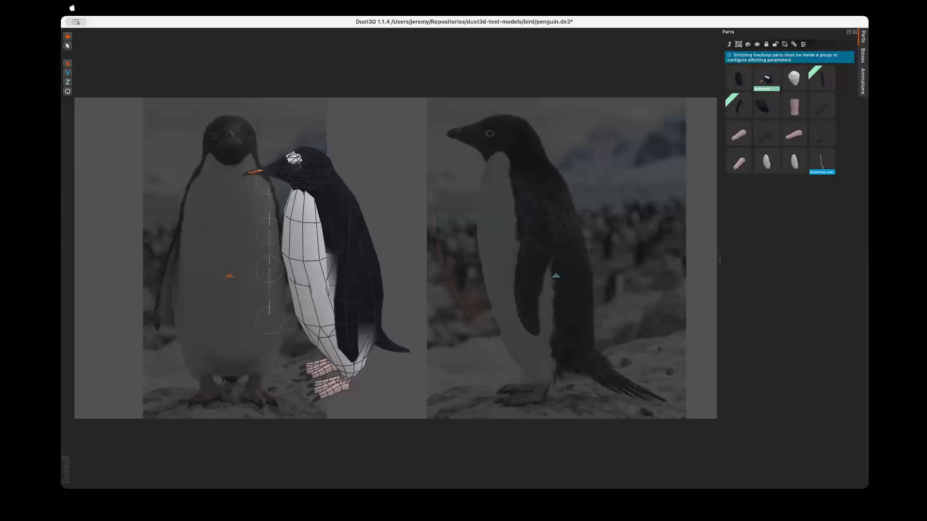
left_click(821, 161)
double_click(443, 269)
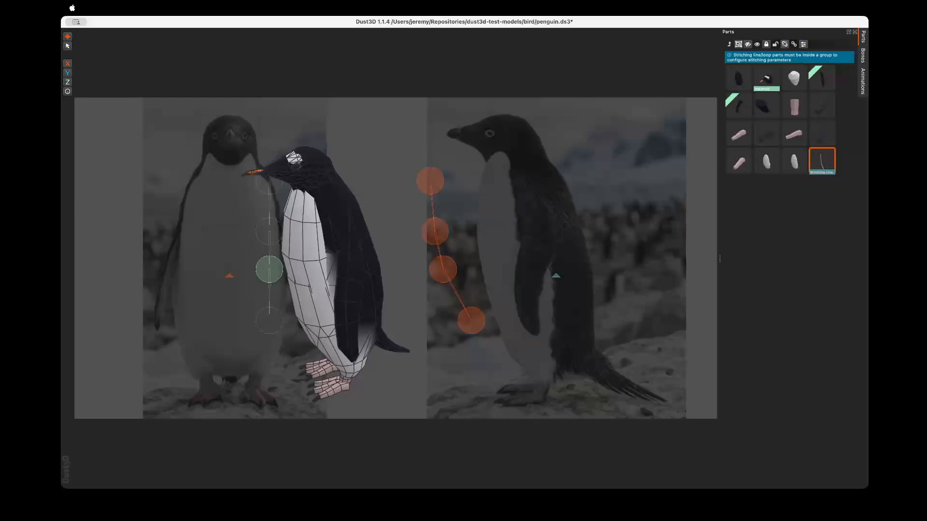
key("super+c")
key("super+v")
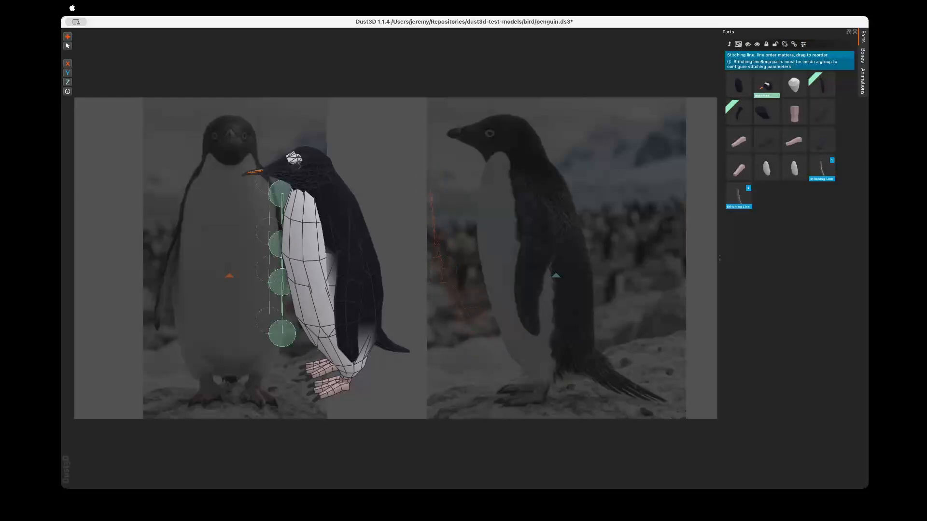
- Group the two new stitching line parts together
left_click(821, 168)
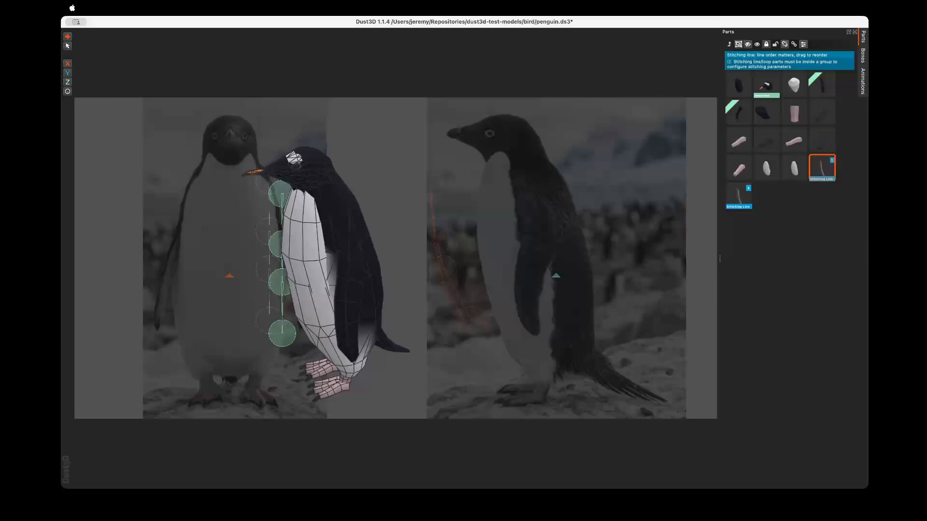
left_click(794, 203)
left_click(739, 196)
left_click(821, 167)
left_click(794, 205)
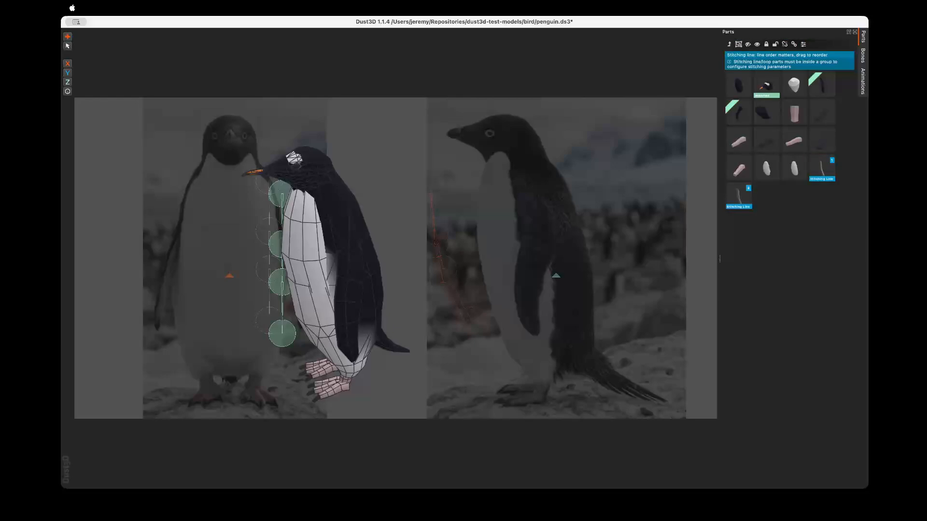
left_click(821, 167)
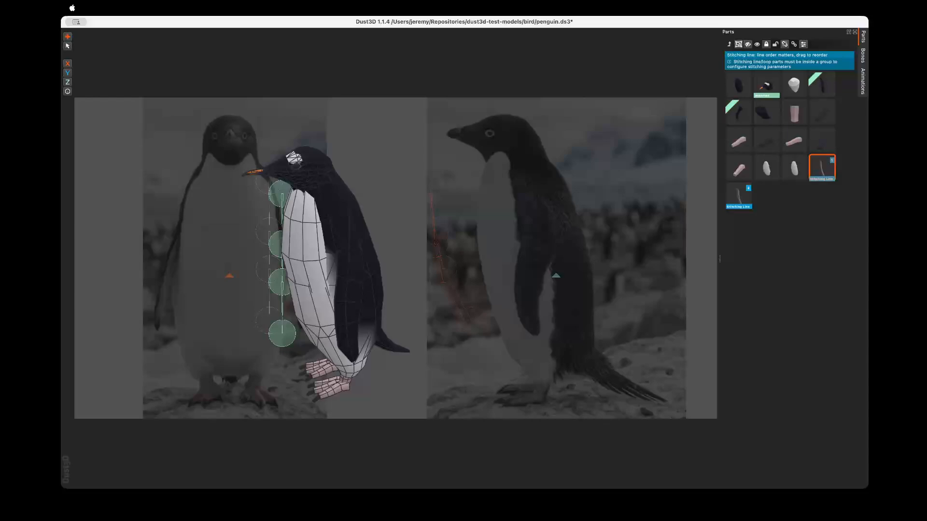
left_click(738, 196, "shift")
right_click(740, 198)
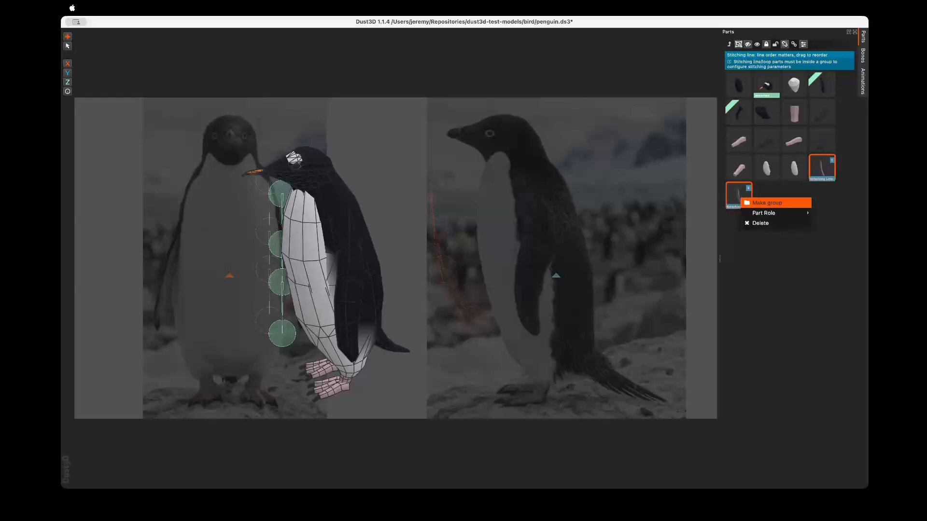
left_click(768, 202)
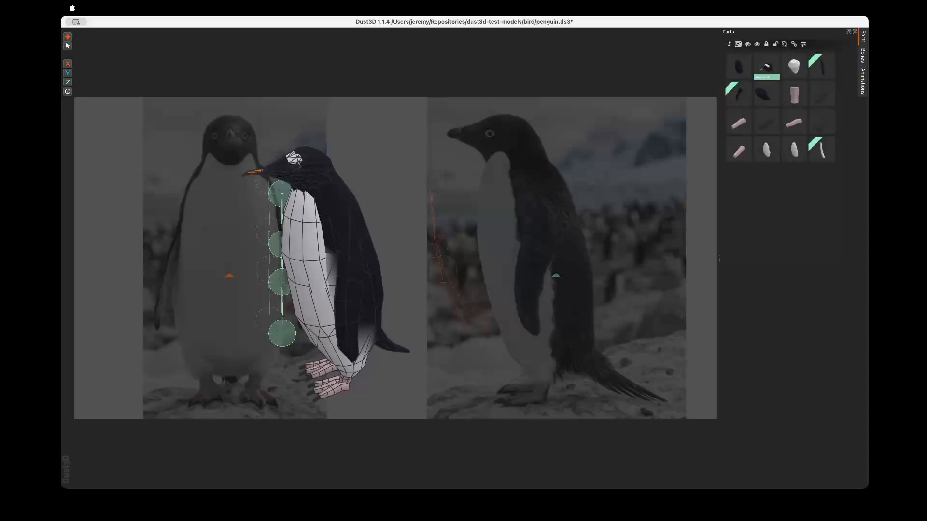
- Examine the new group's stitching line settings, such as closure options and target segments, and select its nodes in the side view
left_click(822, 149)
left_click(803, 44)
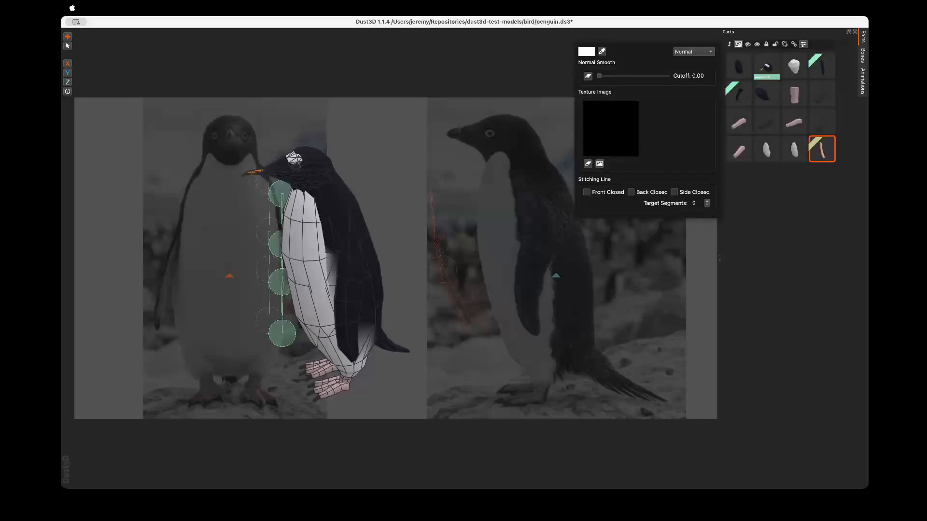
key("Escape")
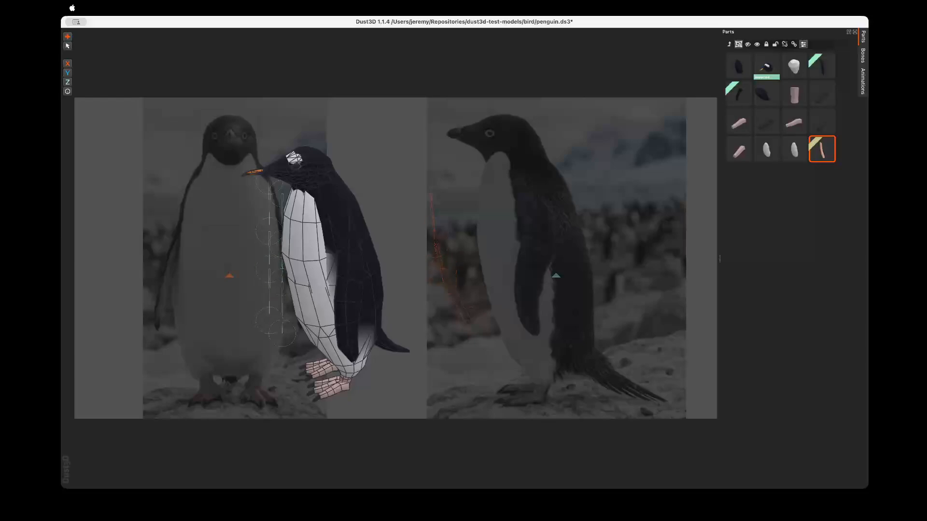
left_click_drag(388, 164, 572, 409)
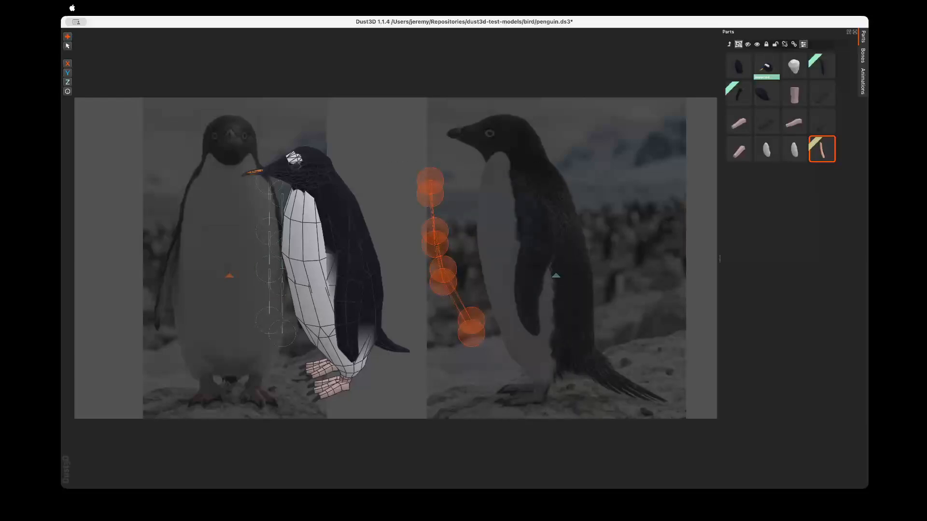
- Open the penguin-head.ds3 file and orbit the head model to examine it from the side
key("super+o")
left_click(522, 264)
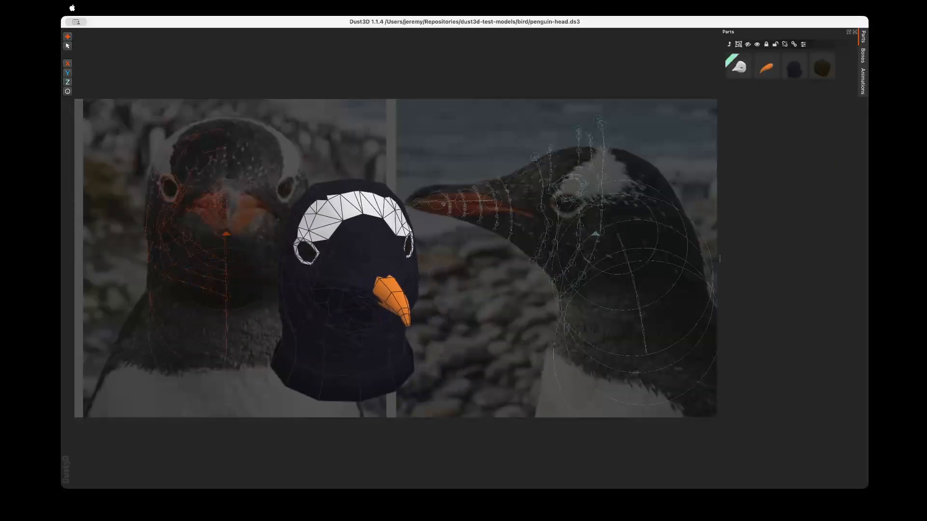
scroll(345, 285, "down", 5)
middle_click_drag(374, 289, 389, 265)
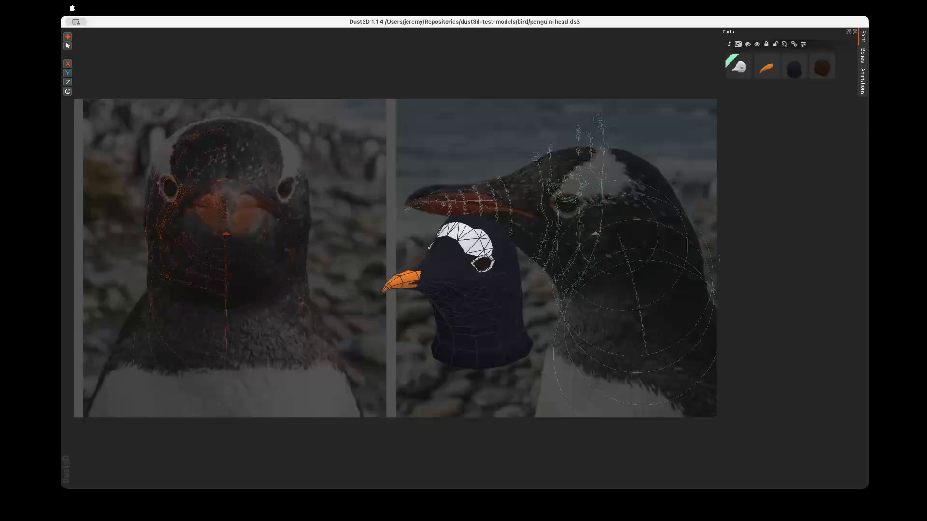
middle_click_drag(475, 283, 440, 280, "shift")
scroll(432, 294, "up", 5)
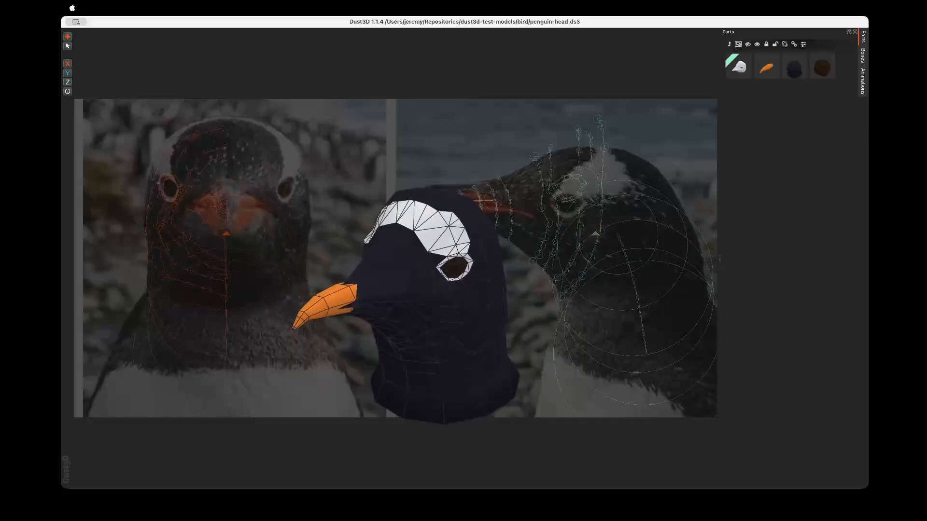
- Highlight the beak, neck and eyeball parts one after another to examine which nodes belong to each
left_click(766, 66)
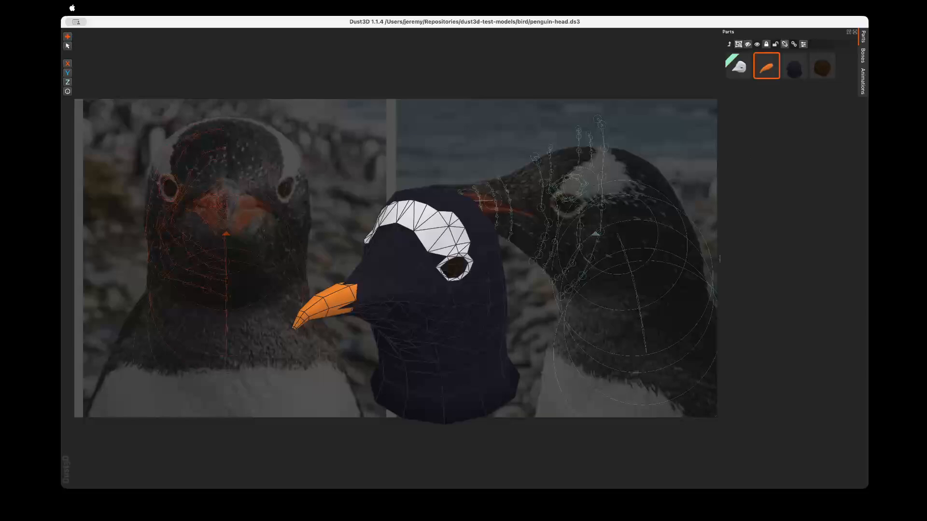
left_click(794, 66)
left_click(822, 66)
left_click(767, 66)
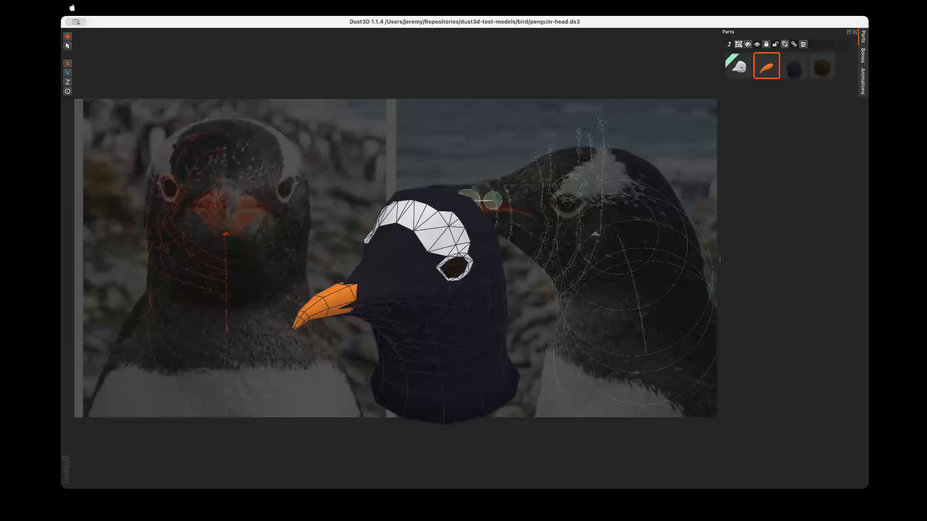
left_click(794, 67)
left_click(822, 66)
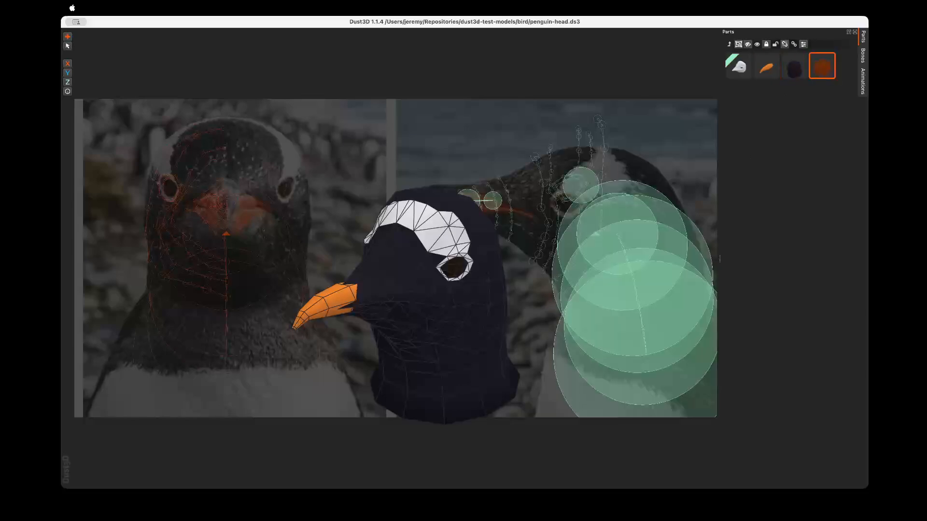
left_click(792, 144)
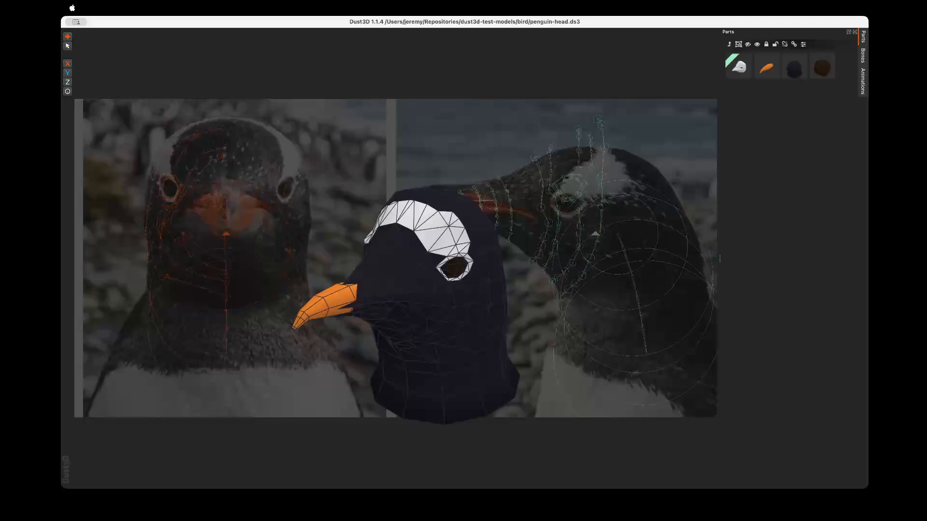
- Move the whole beak part up above the penguin's head in the side view
left_click(482, 200)
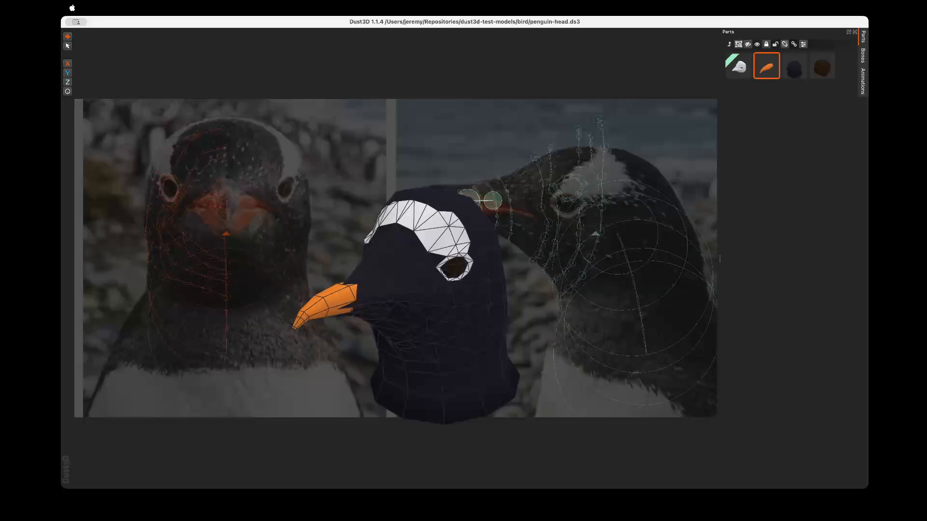
middle_click_drag(444, 309, 368, 322, "shift")
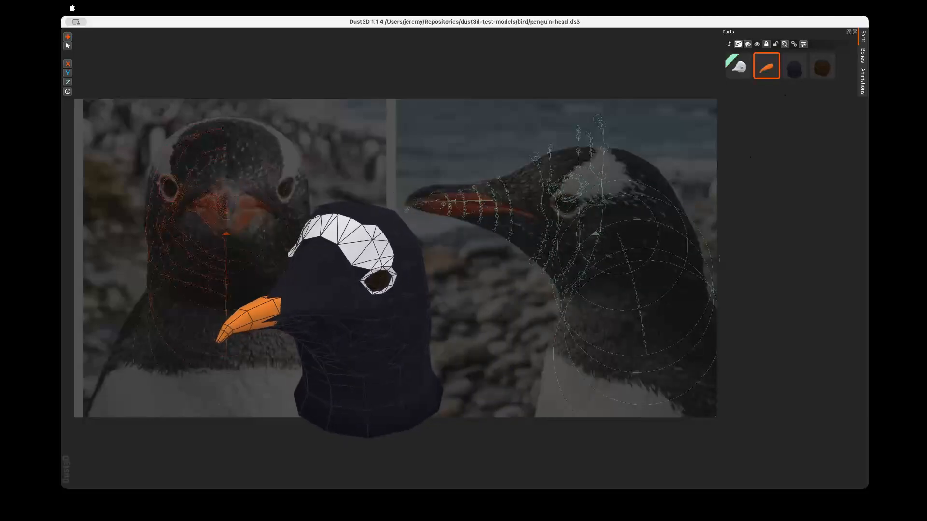
left_click_drag(468, 201, 463, 123)
left_click(467, 148)
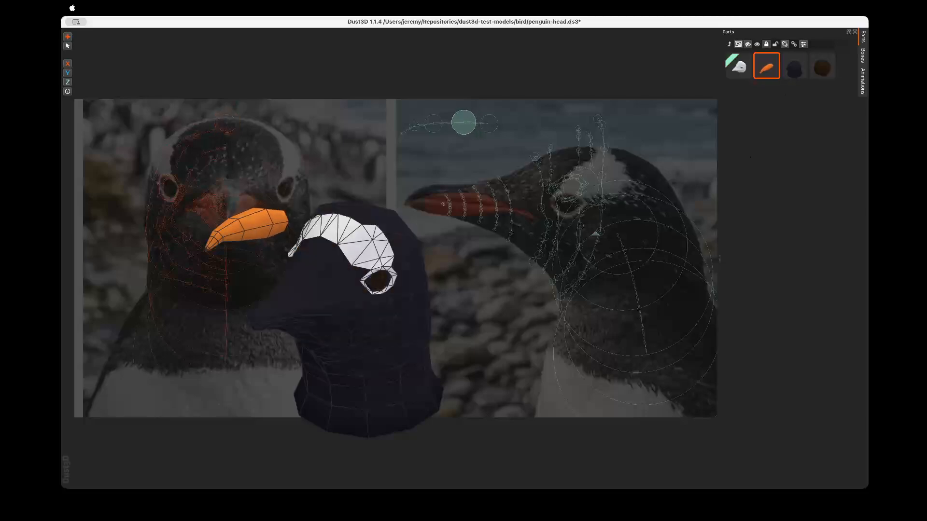
- Check which part role the beak uses, keeping it unchanged
right_click(766, 67)
mouse_move(791, 91)
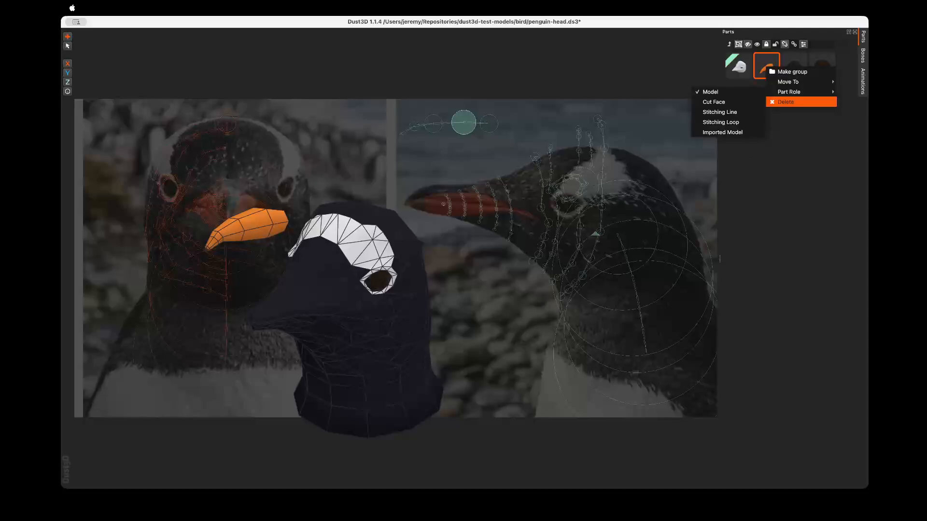
left_click(791, 127)
left_click(794, 66)
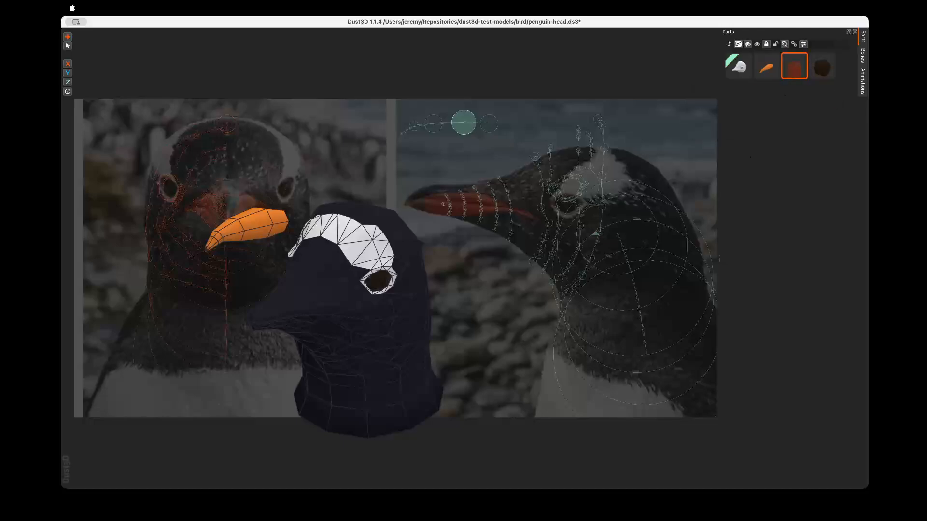
left_click(738, 44)
left_click_drag(632, 274, 445, 303)
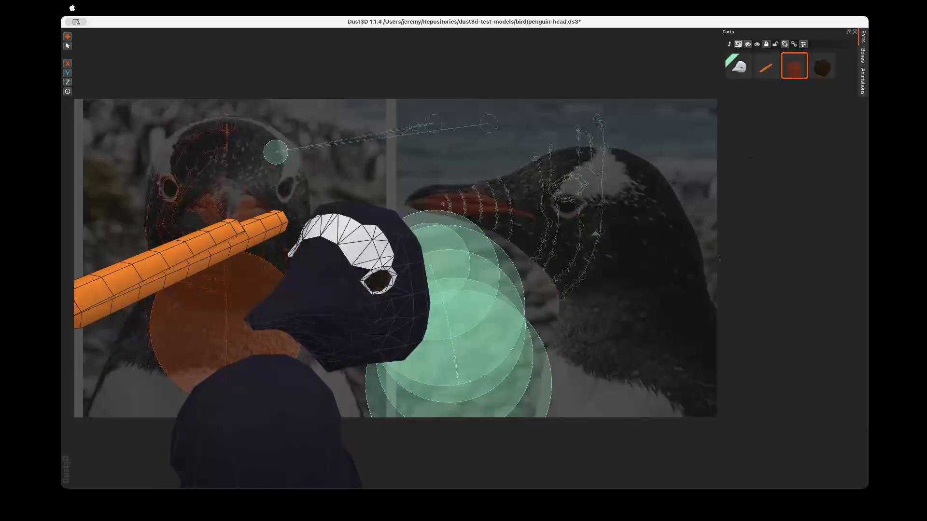
key("super+z")
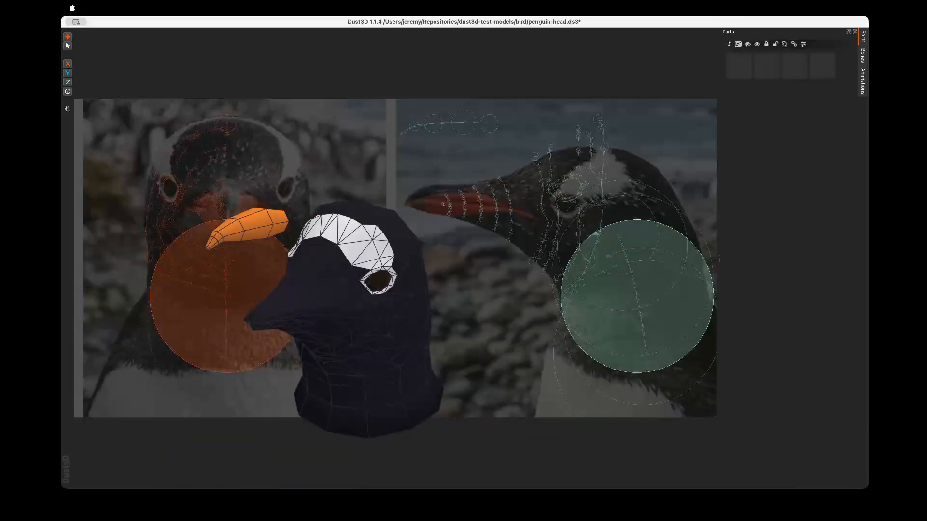
- Move the whole neck part down and forward, away from the head, in the side view and check the eyeball's node
double_click(639, 295)
left_click_drag(639, 296, 477, 350)
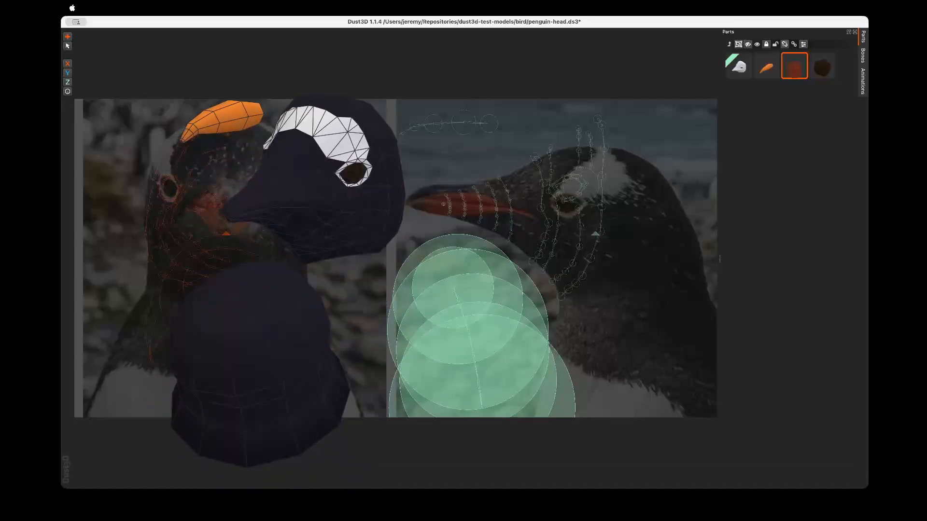
key("Escape")
left_click(581, 185)
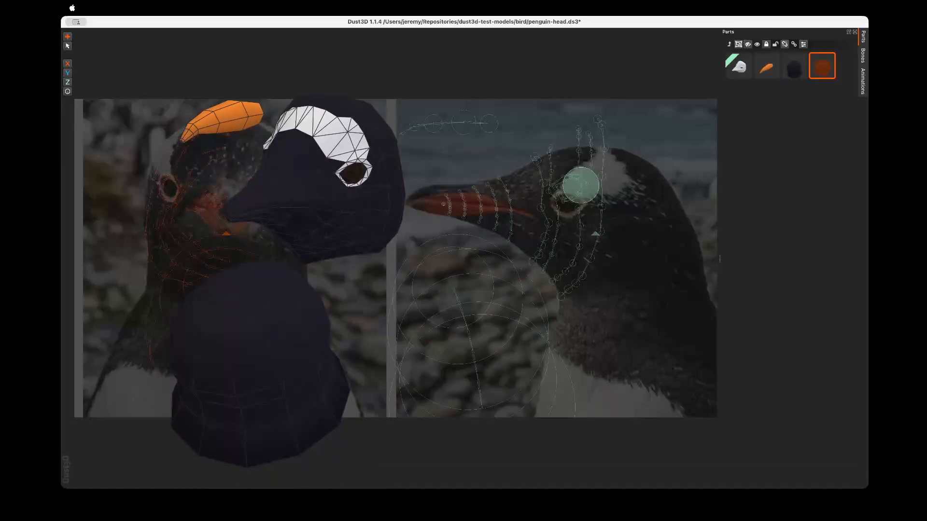
middle_click_drag(253, 338, 224, 341, "shift")
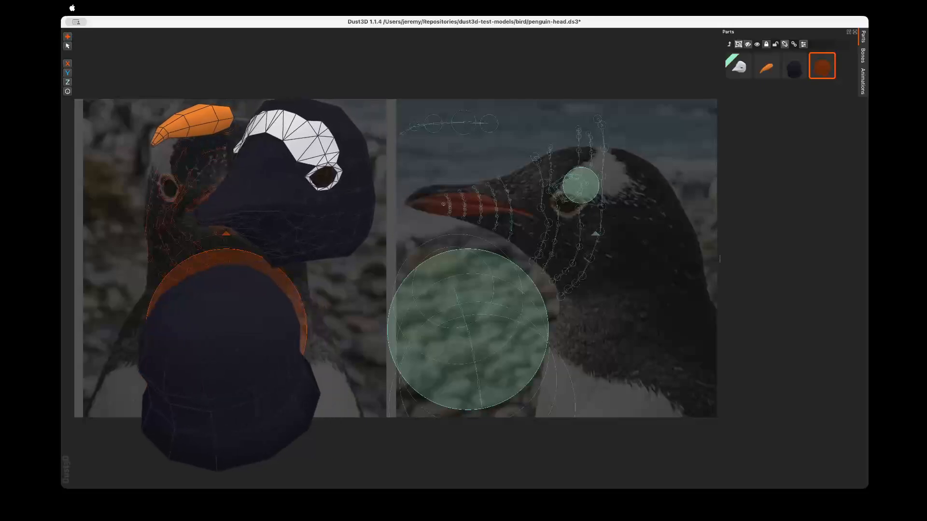
key("Escape")
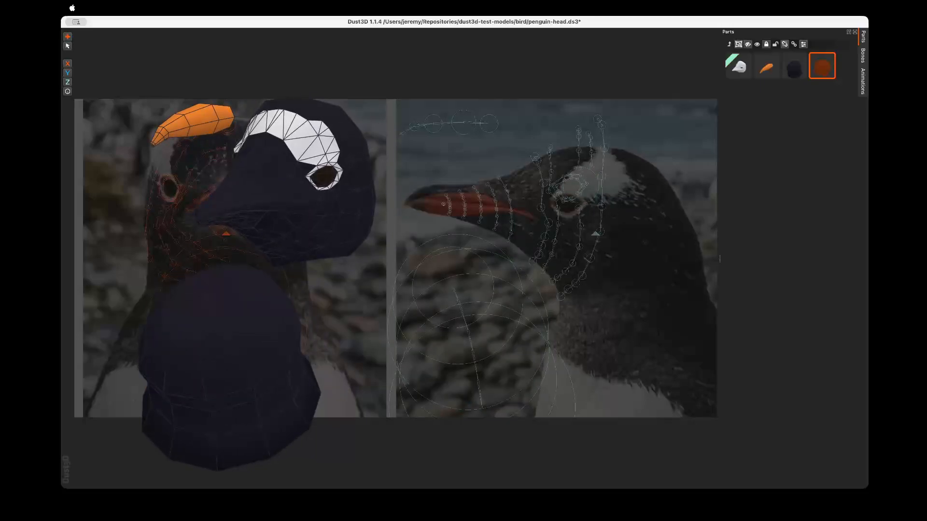
- Hide the nodes of the beak, neck and eyeball parts and exclude these parts from result generation
left_click(766, 66)
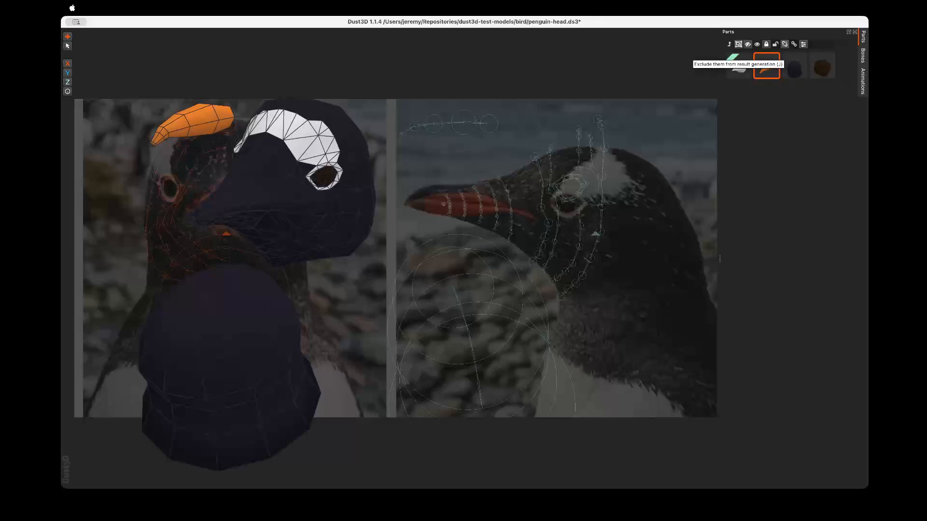
left_click(784, 44)
left_click(794, 66)
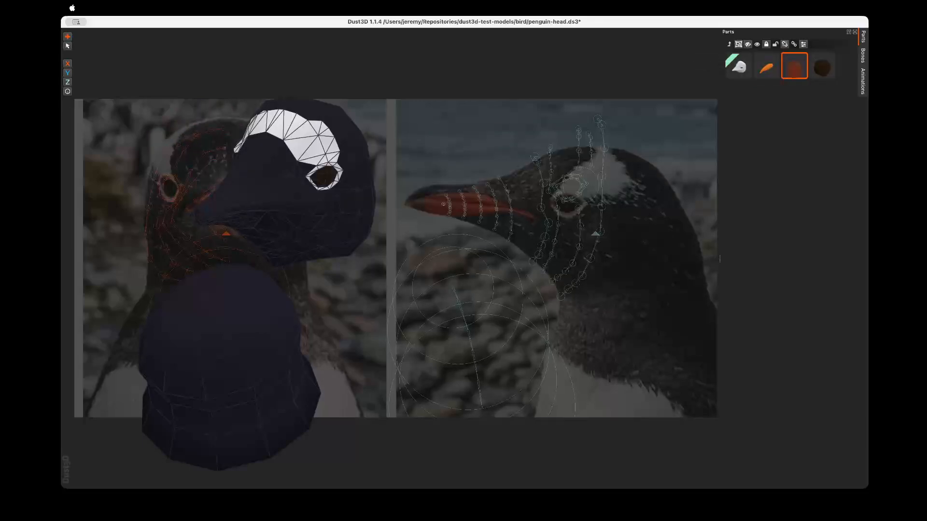
left_click(822, 66)
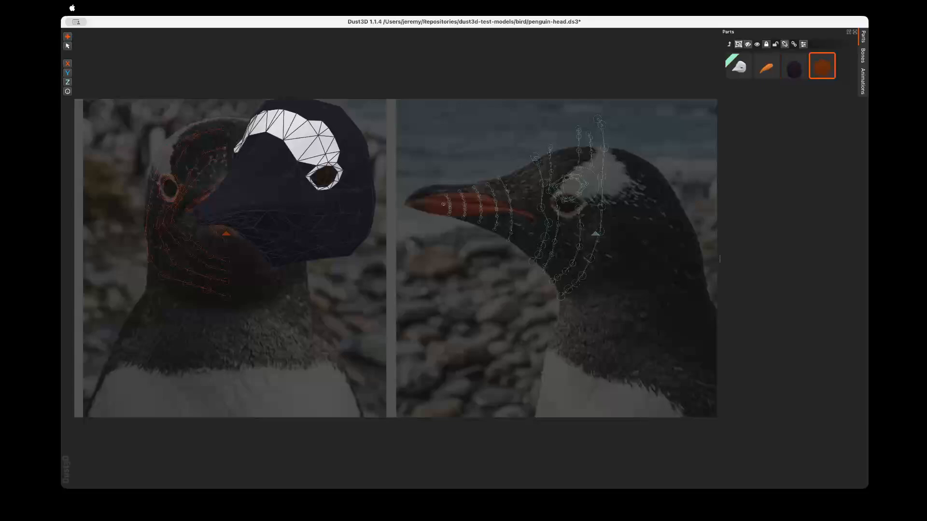
left_click(793, 66)
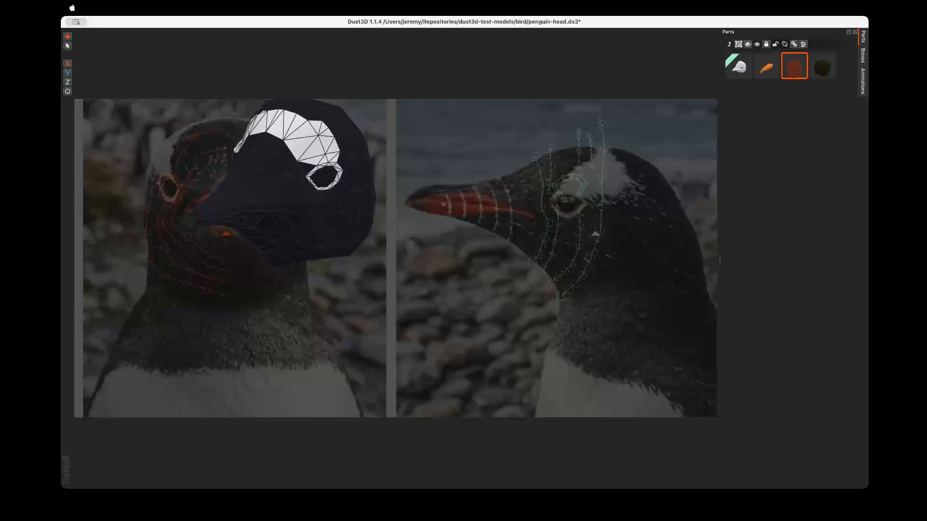
left_click(766, 66)
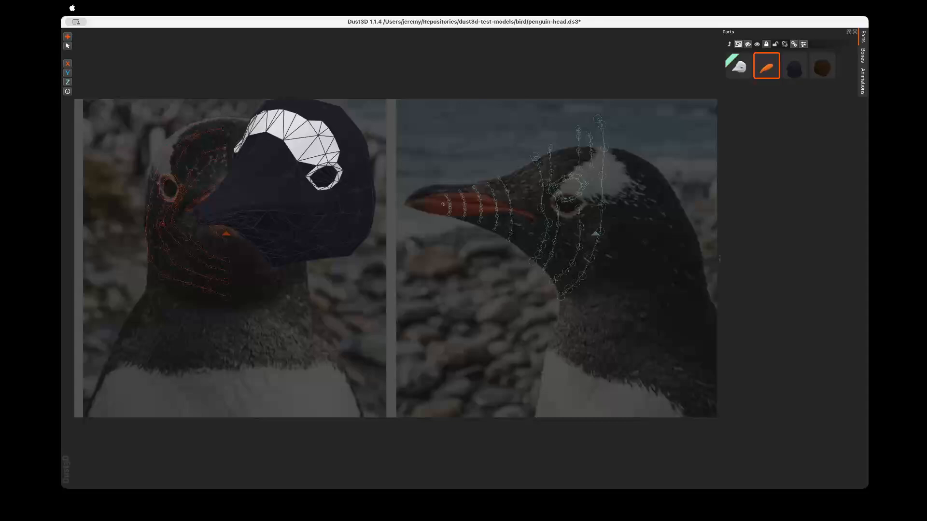
- Open the penguin head's stitching group in the parts list to work with its stitching loops
middle_click_drag(299, 193, 335, 222, "shift")
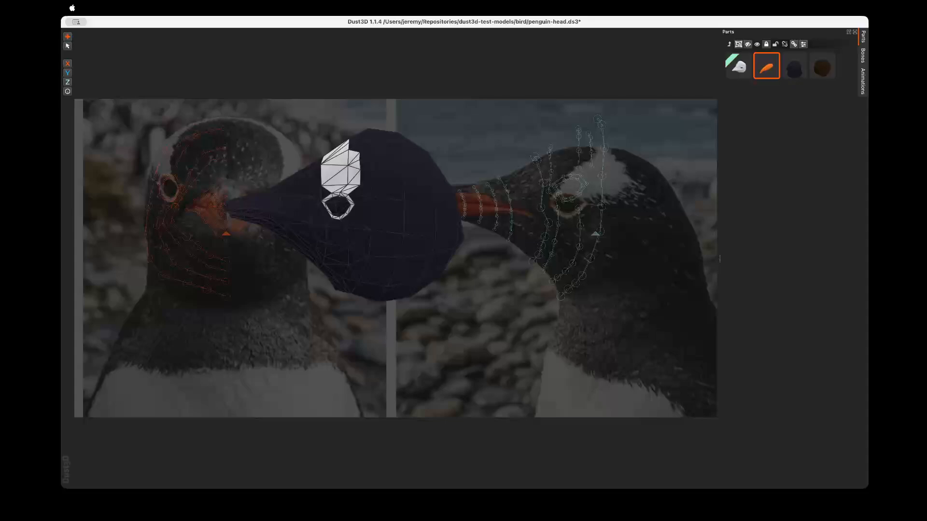
middle_click_drag(333, 213, 405, 248)
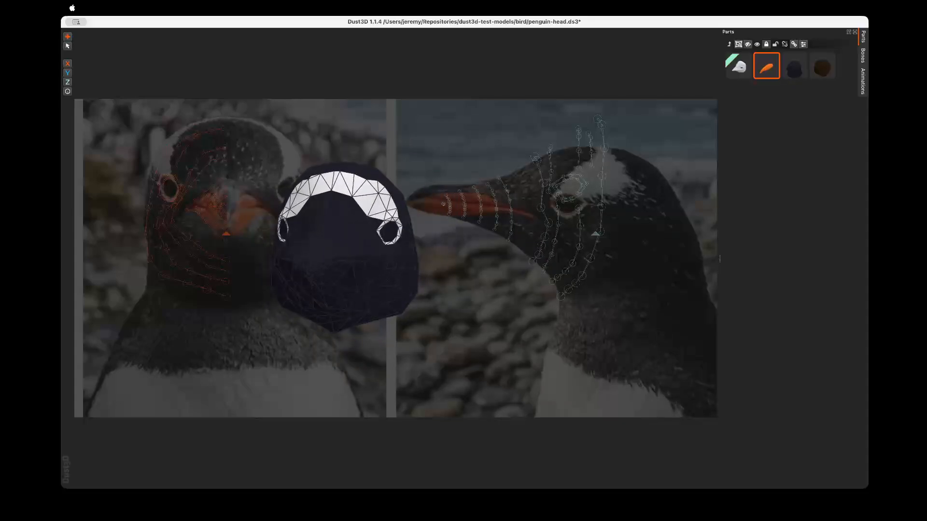
middle_click_drag(347, 255, 447, 353, "shift")
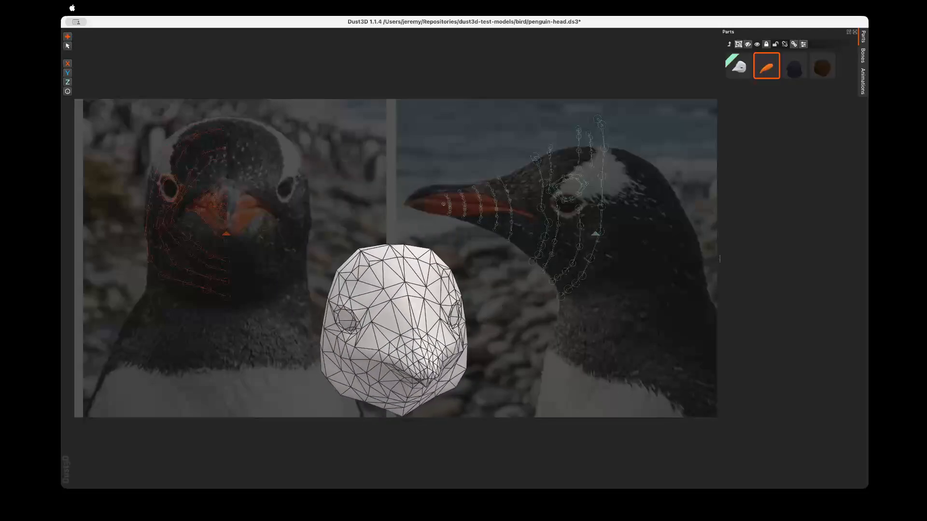
scroll(399, 333, "up", 5)
middle_click_drag(398, 333, 599, 403)
left_click(777, 144)
left_click(739, 66)
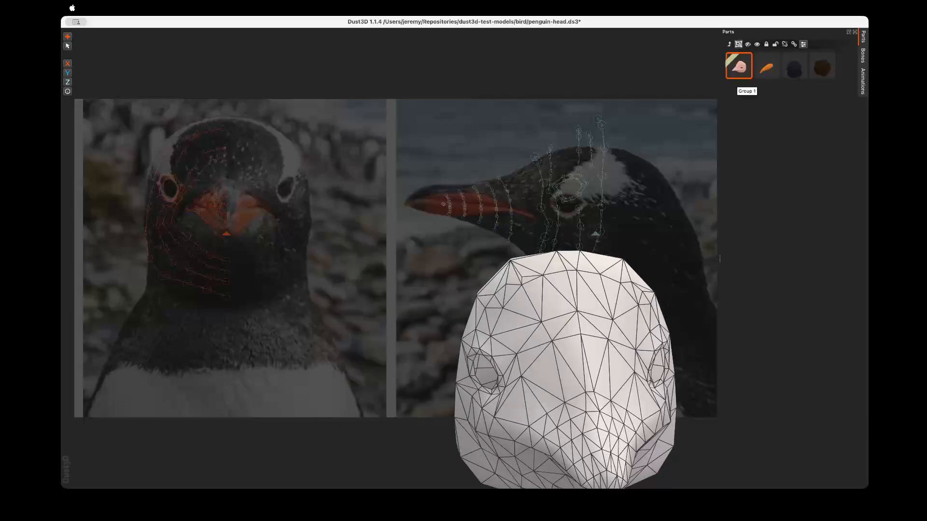
double_click(739, 68)
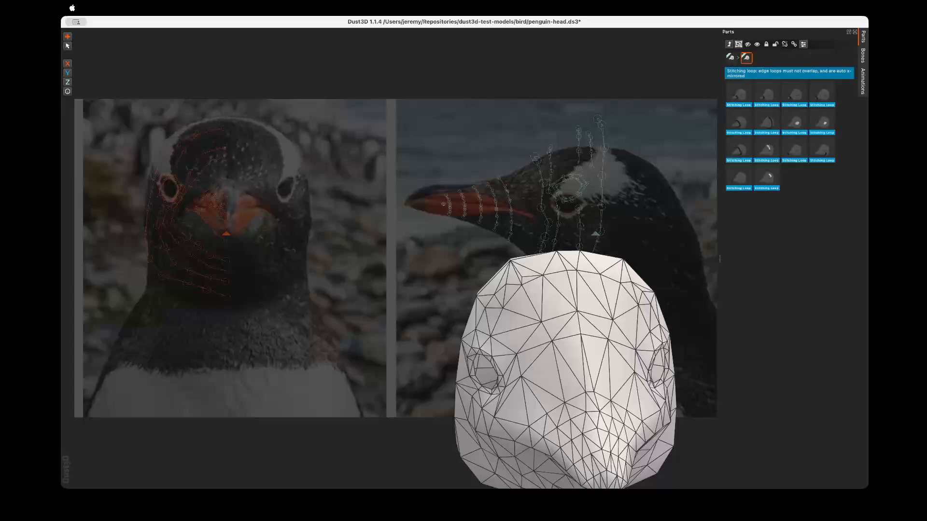
- Select all stitching loops in the head group together, leaving and reopening the group once in between, and clear the selection
left_click_drag(821, 215, 724, 88)
left_click(805, 212)
left_click(729, 44)
double_click(738, 67)
left_click_drag(829, 229, 724, 83)
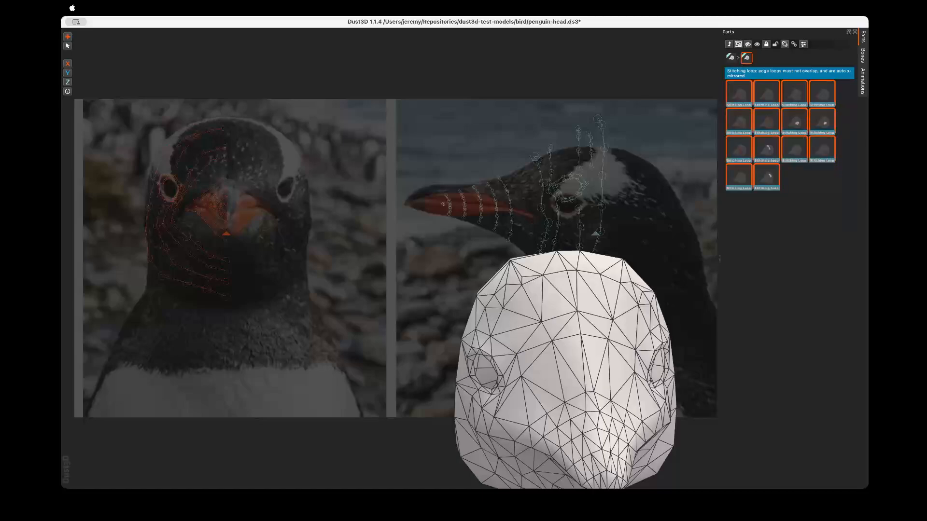
left_click(805, 217)
- Highlight the nodes of each stitching loop in the group one after another, starting with the beak loops
left_click(739, 93)
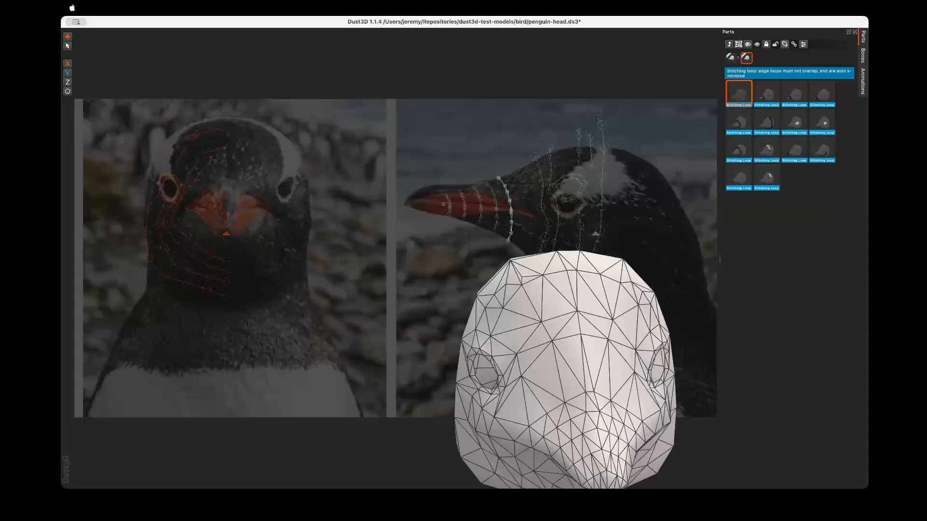
left_click(766, 94)
left_click(794, 94)
left_click(822, 94)
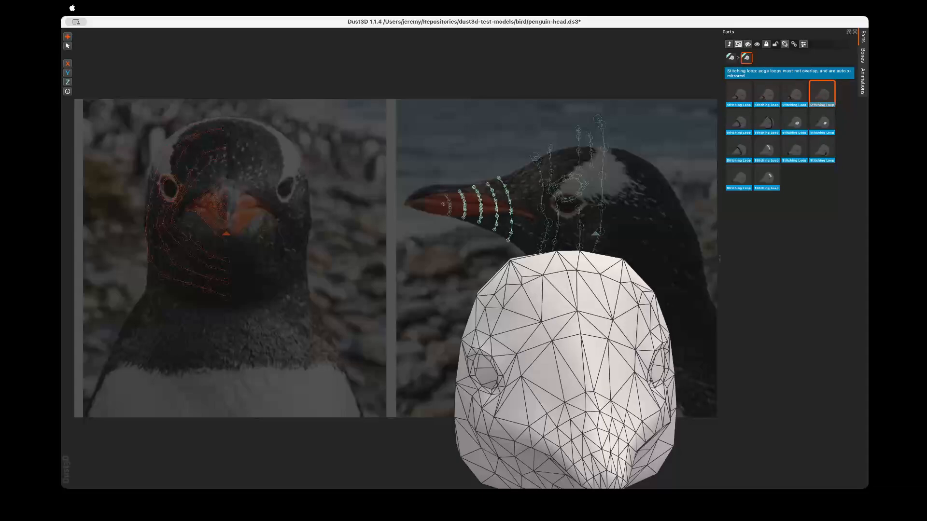
double_click(739, 122)
double_click(766, 122)
double_click(794, 122)
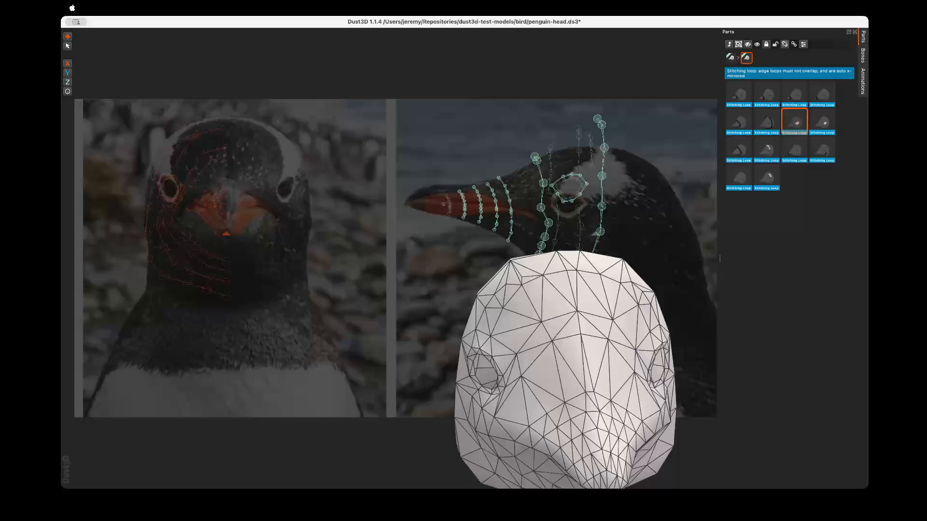
double_click(822, 122)
double_click(822, 149)
double_click(794, 149)
double_click(766, 149)
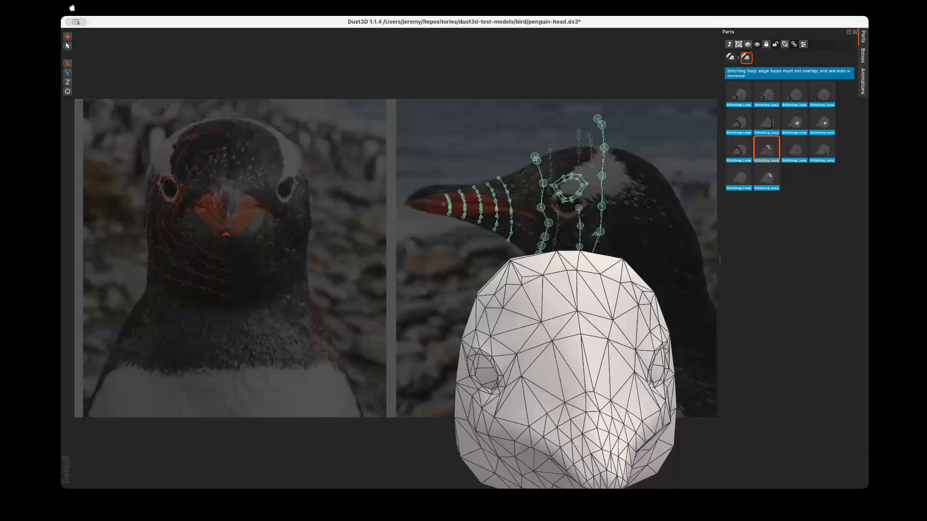
double_click(738, 149)
double_click(738, 178)
double_click(766, 177)
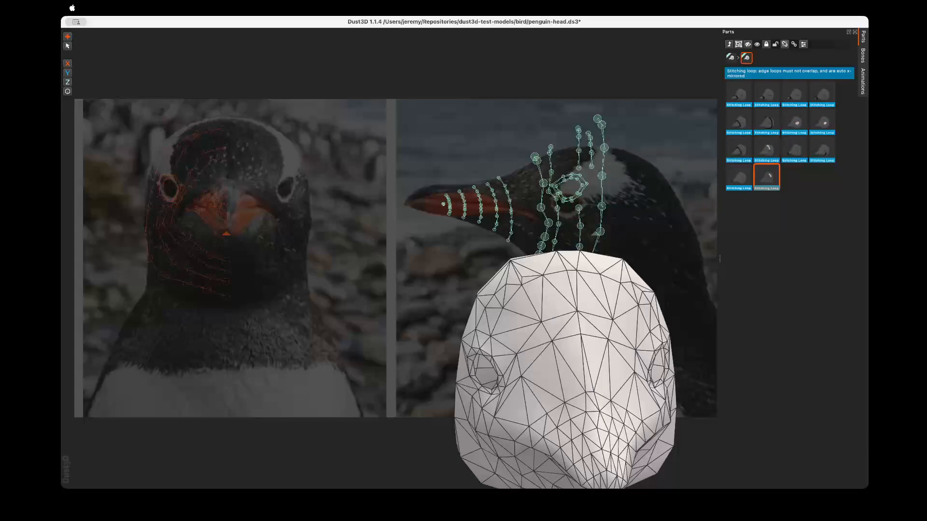
left_click(789, 217)
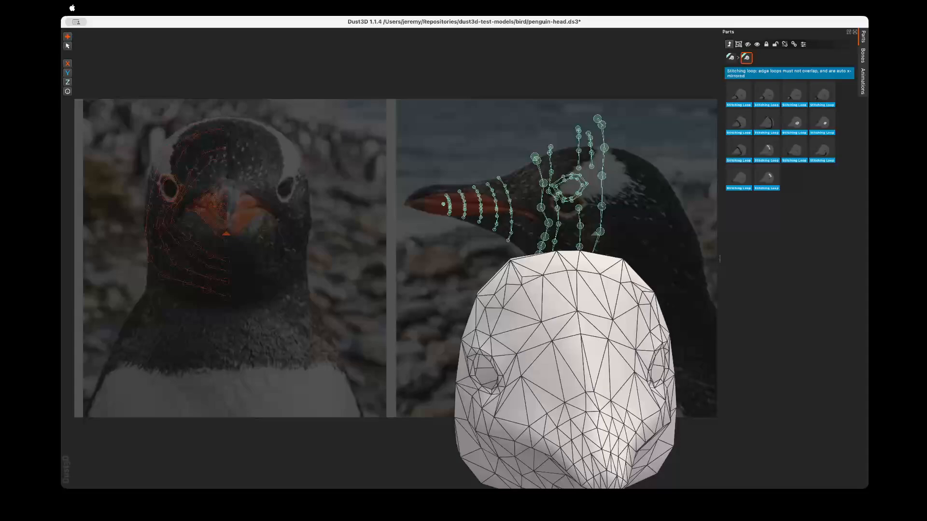
- Box-select the stitching loop nodes in the front and side views to compare both projections, and clear the selection
key("e")
key("e")
key("e")
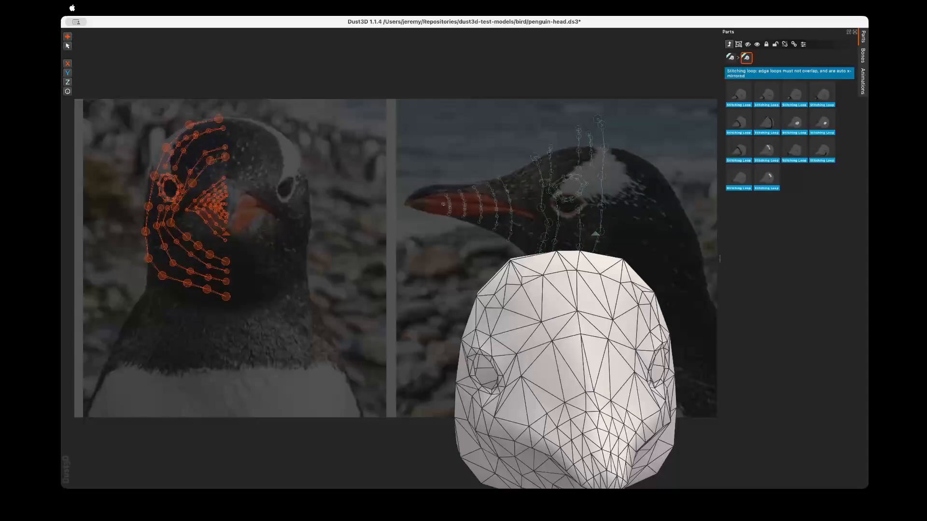
left_click_drag(108, 101, 302, 330)
left_click_drag(424, 106, 709, 383)
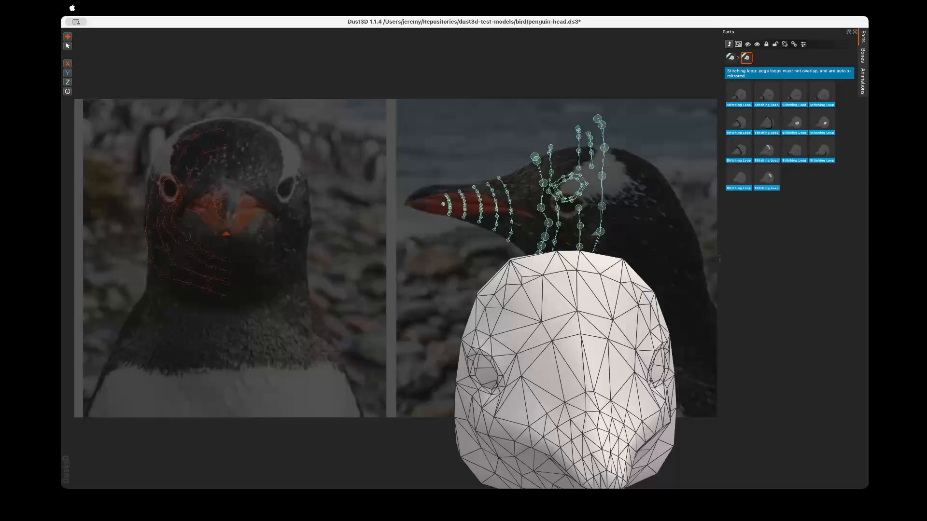
left_click_drag(114, 105, 296, 335)
left_click(597, 119)
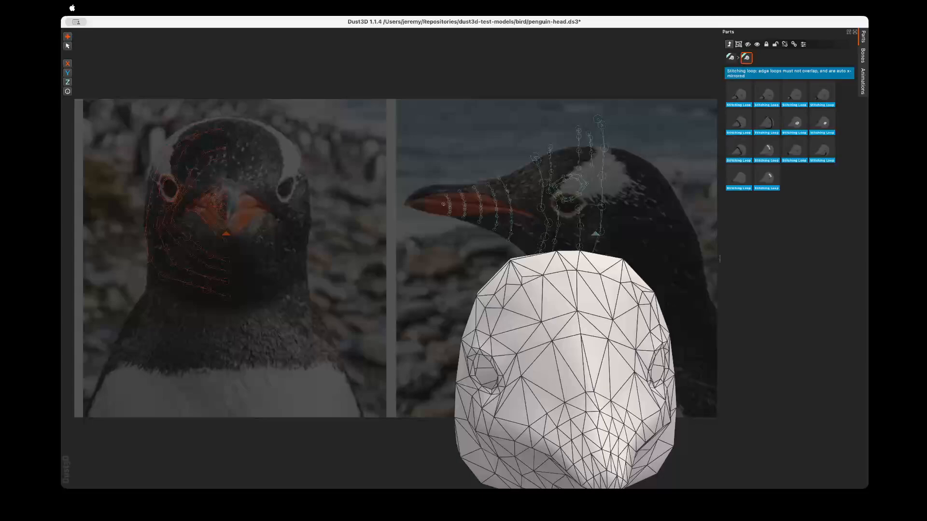
left_click_drag(128, 109, 296, 351)
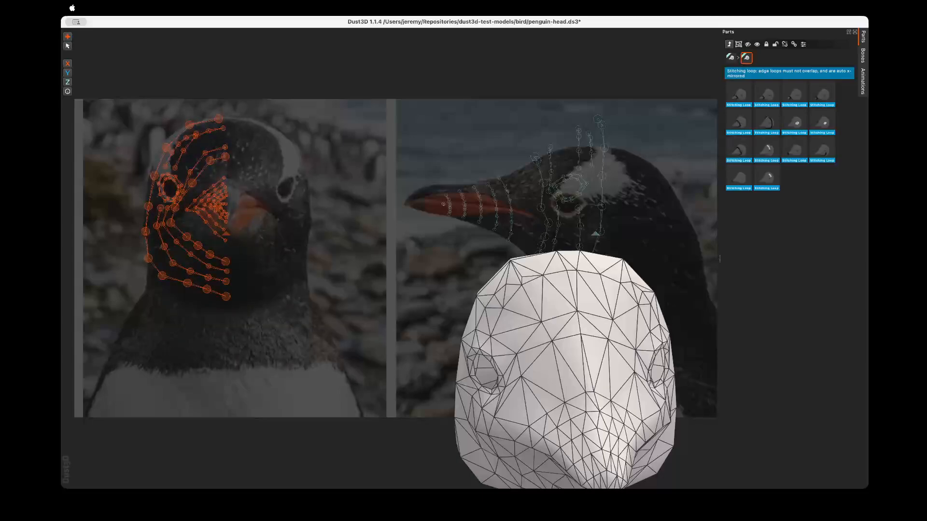
key("Escape")
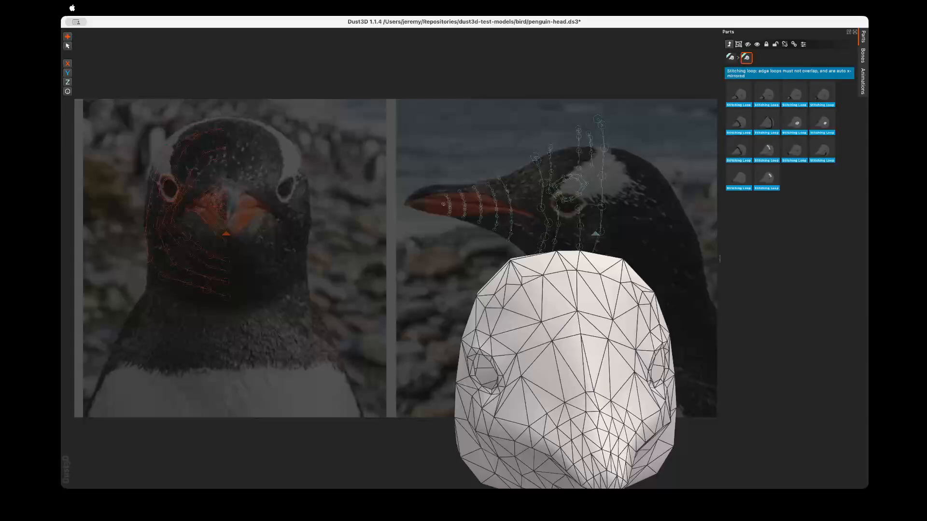
left_click_drag(115, 101, 331, 341)
middle_click_drag(566, 372, 502, 256, "shift")
key("Escape")
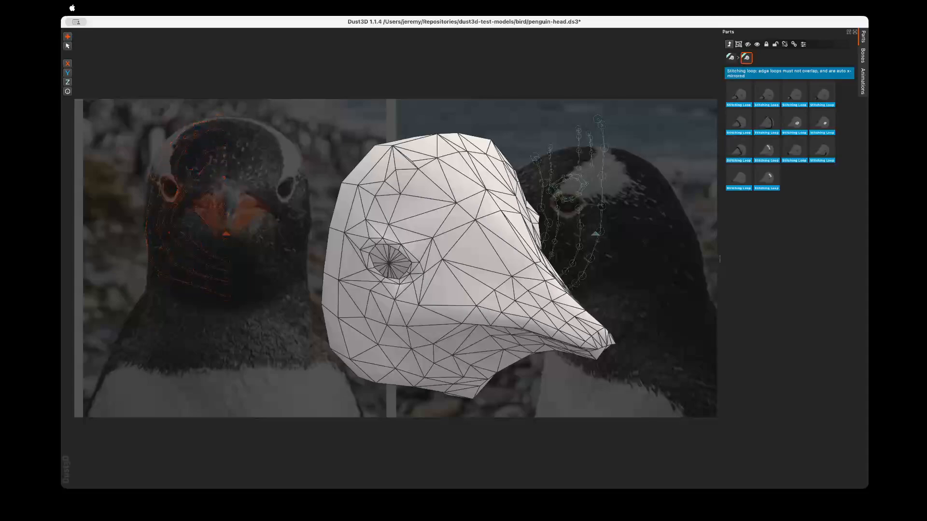
- Slightly adjust upper nodes of the loop between beak and eyes and a top node of the crown loop
double_click(210, 160)
left_click_drag(210, 161, 207, 159)
mouse_move(536, 158)
left_mouse_down()
mouse_move(536, 172)
mouse_move(536, 160)
left_mouse_up()
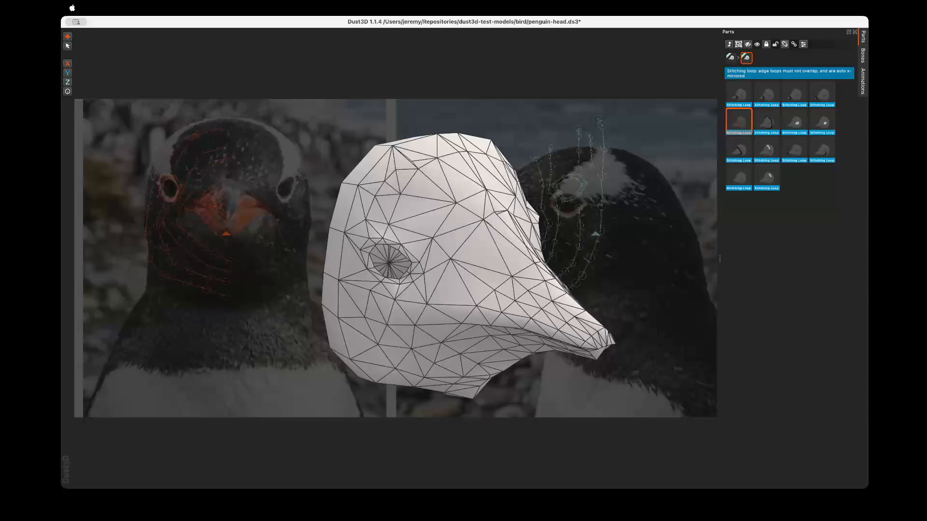
left_click_drag(588, 133, 588, 130)
middle_click_drag(434, 271, 484, 241)
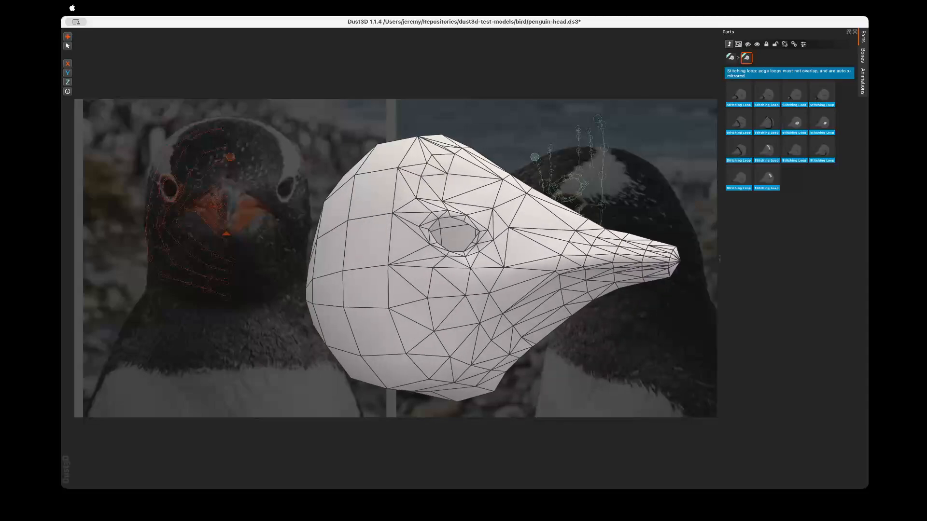
- Select the whole stitching loop between the beak and the eyes, nudge it in the front view, and clear the selection
double_click(230, 157)
key("Left")
key("Left")
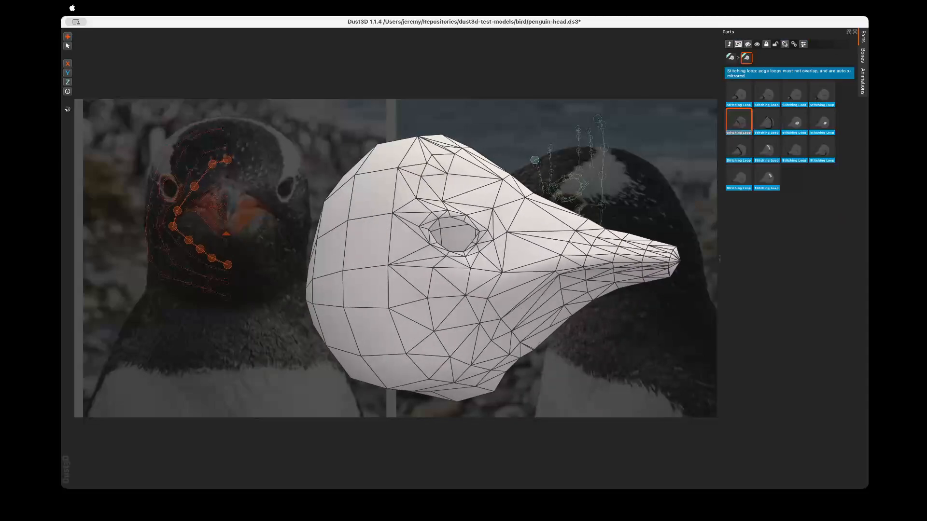
key("Down")
key("Down")
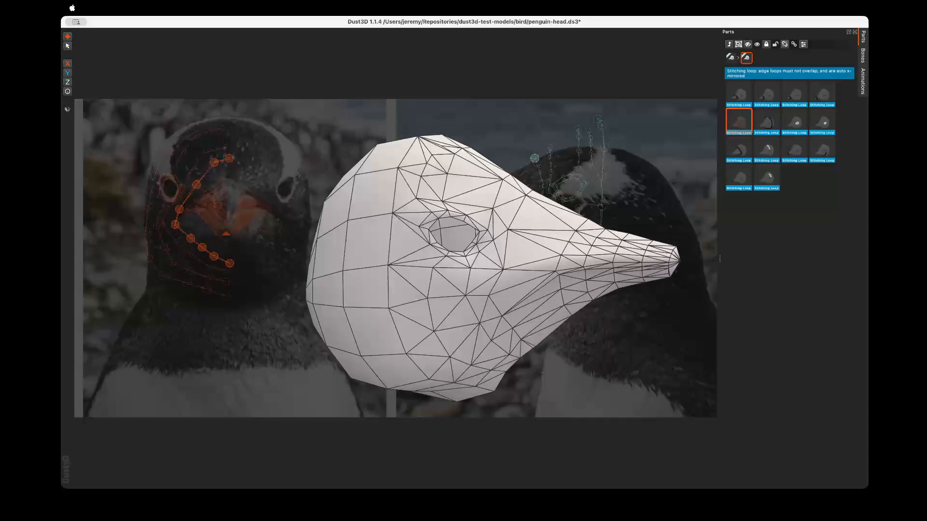
left_click(270, 150)
- Examine the generated head mesh around the forehead, eye and beak from front and three-quarter angles
middle_click_drag(472, 251, 427, 264)
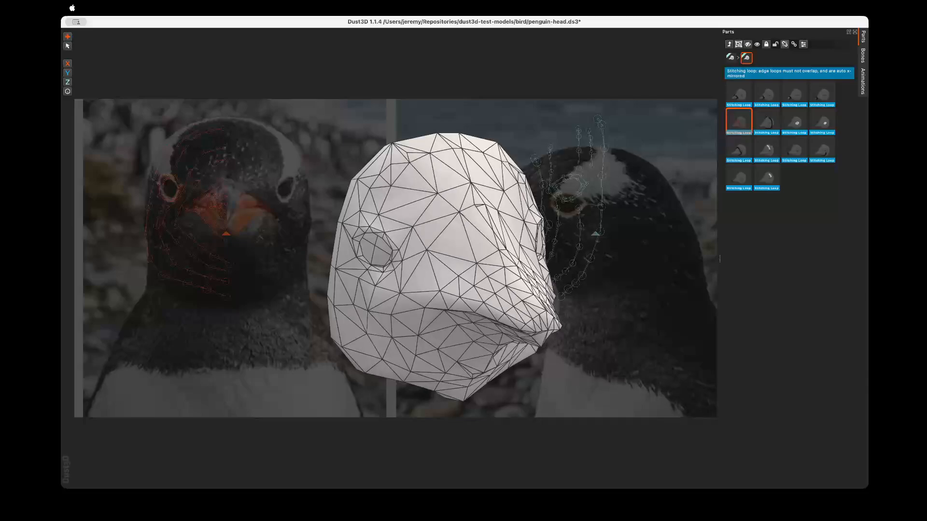
middle_click_drag(427, 264, 460, 264)
key("Escape")
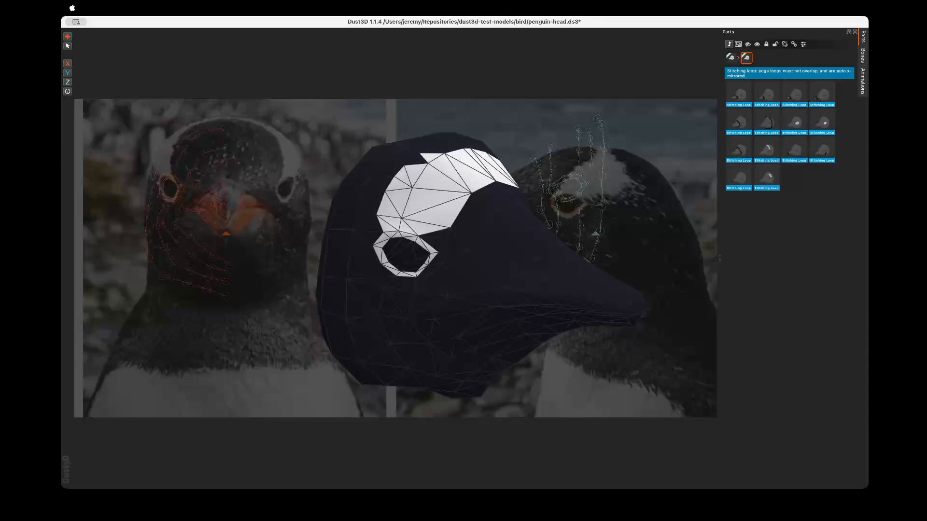
scroll(439, 292, "down", 5)
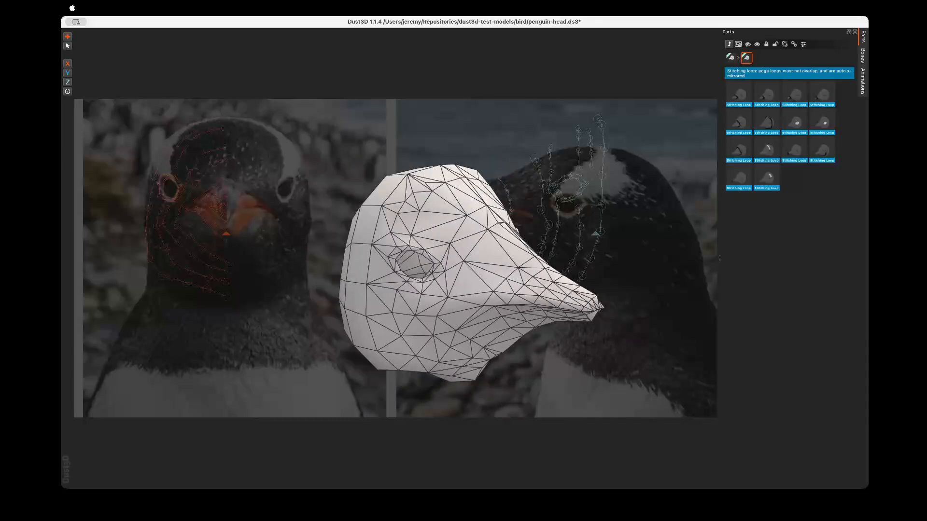
middle_click_drag(439, 292, 477, 270)
scroll(453, 278, "up", 3)
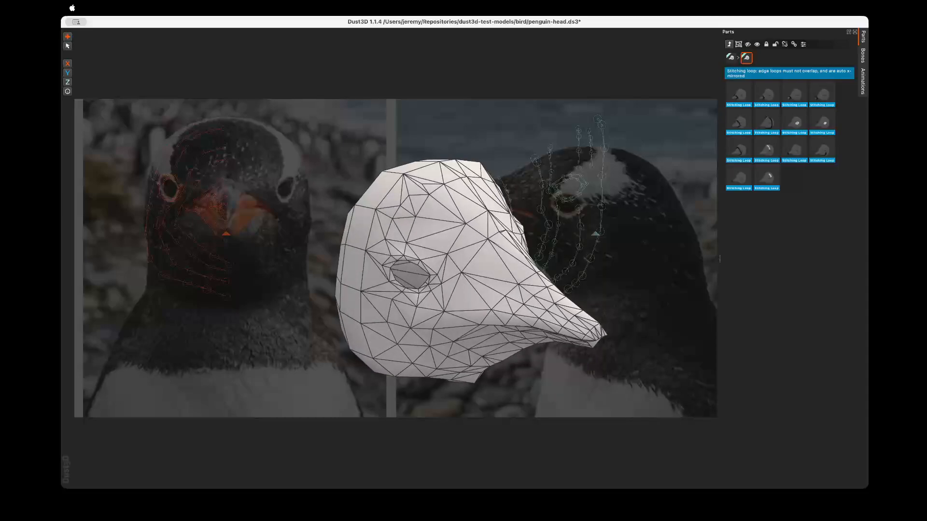
middle_click_drag(464, 280, 443, 282)
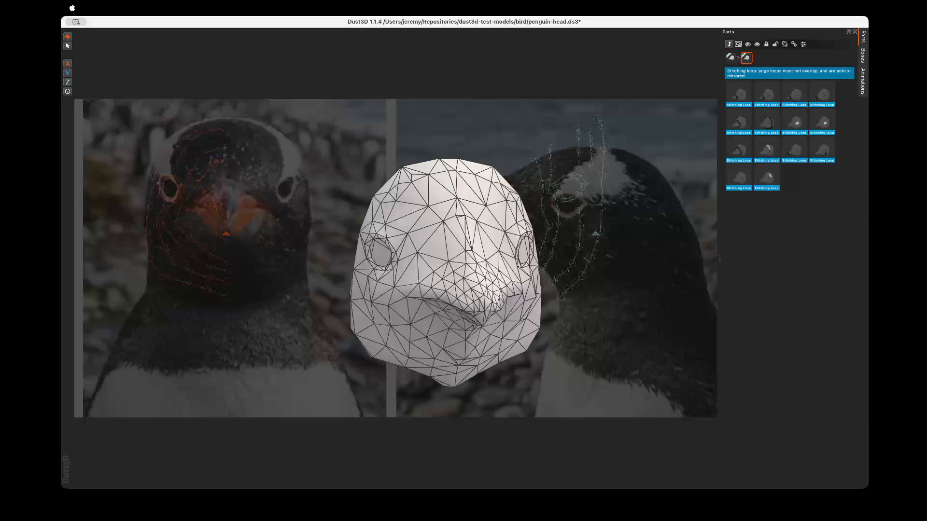
middle_click_drag(435, 271, 471, 279)
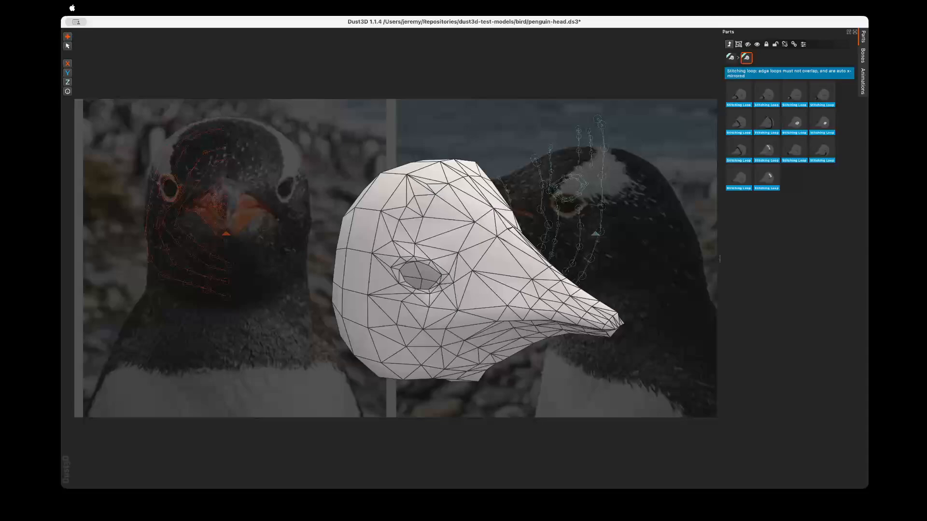
- Adjust an upper node of the loop just in front of the eye in both views, and highlight that loop
left_click_drag(549, 153, 549, 147)
left_click_drag(205, 147, 202, 150)
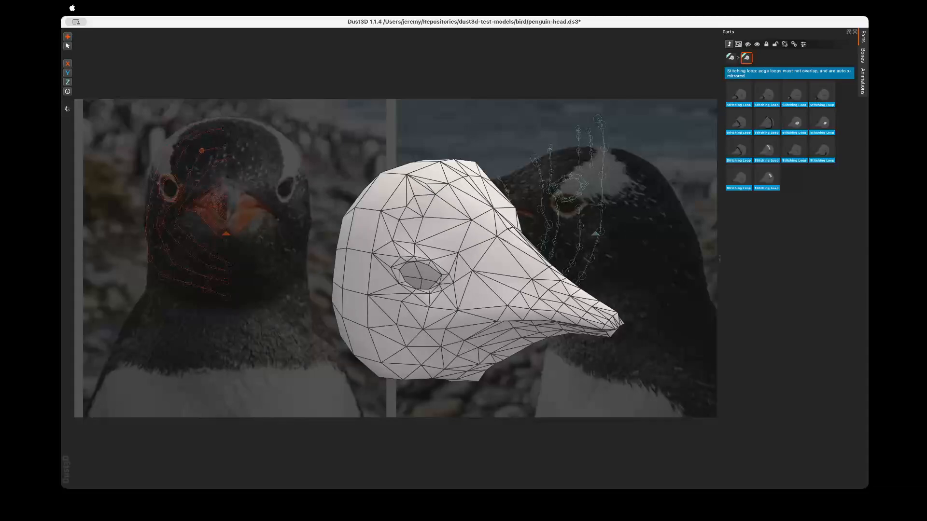
left_click(738, 148)
left_click(226, 148)
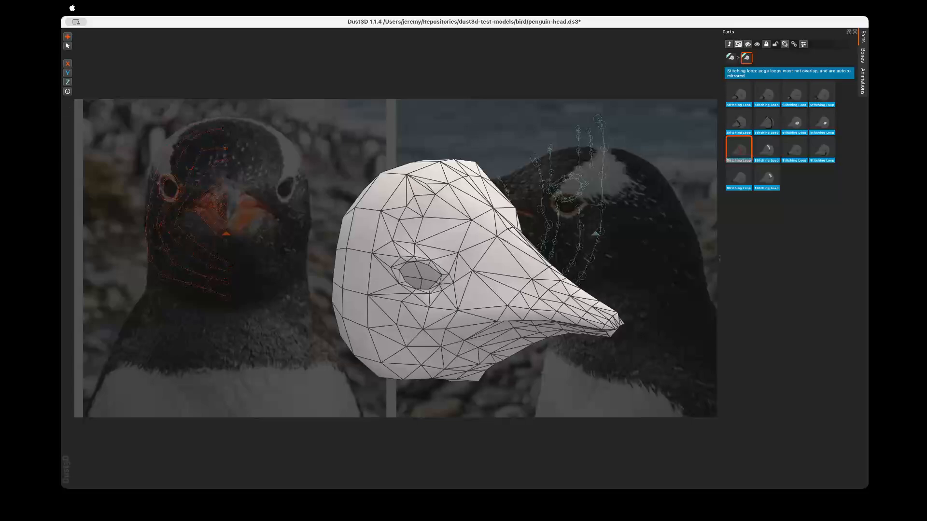
- Break the highlighted loop's upper edge in the front view to add a node, and shift the node slightly inward
right_click(198, 159)
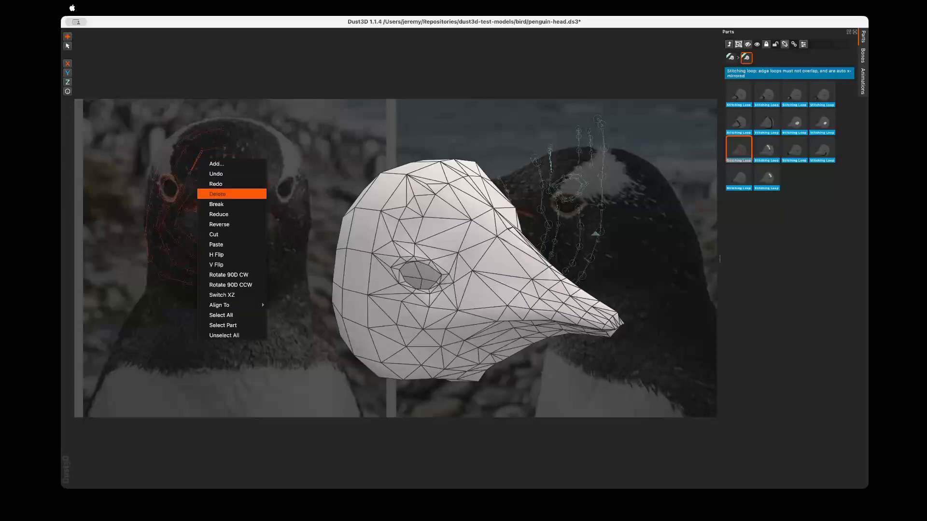
left_click(217, 204)
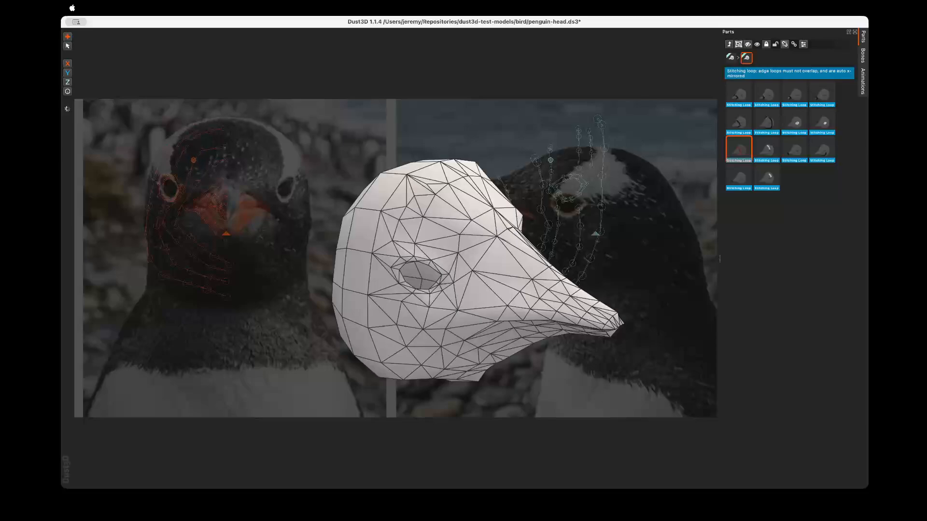
left_click_drag(193, 159, 195, 159)
- Move the node beside the eye on the loop behind the beak slightly outward and down in the front view
middle_click_drag(476, 271, 393, 271)
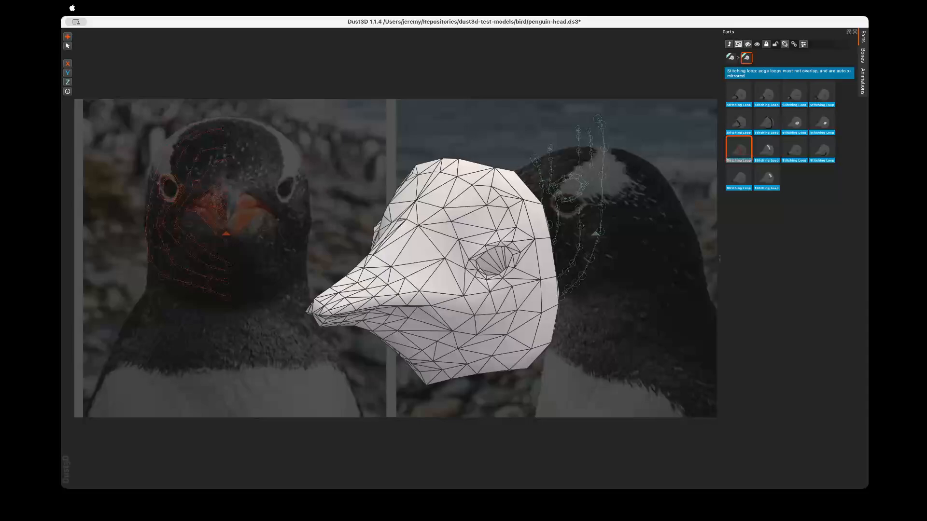
left_click_drag(196, 185, 192, 188)
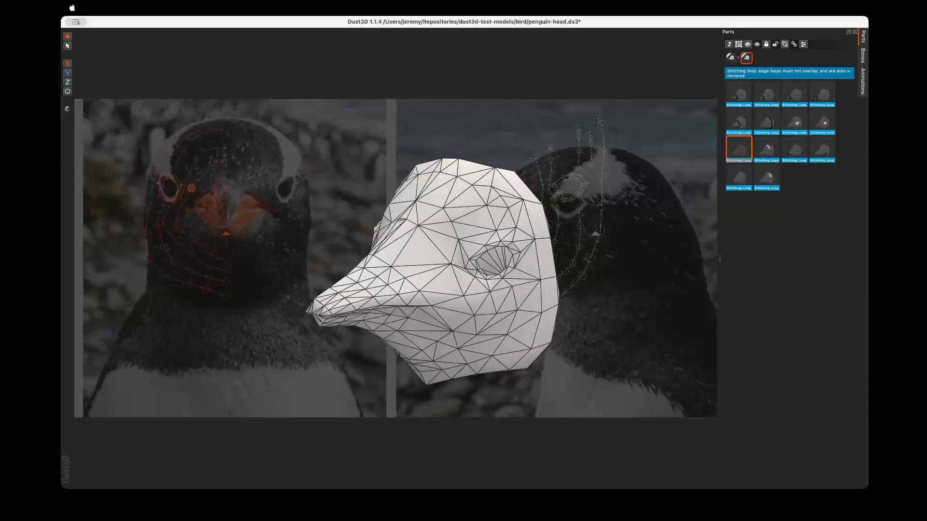
middle_click_drag(191, 188, 200, 196)
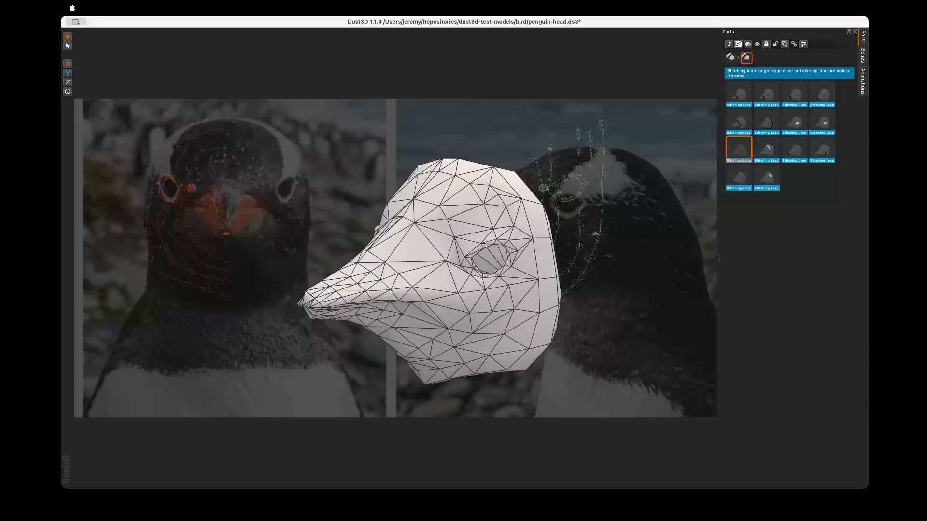
- Shift the node beside the eye slightly inward in the front view, and highlight the eye loop to check the mesh around it
left_click_drag(191, 188, 195, 187)
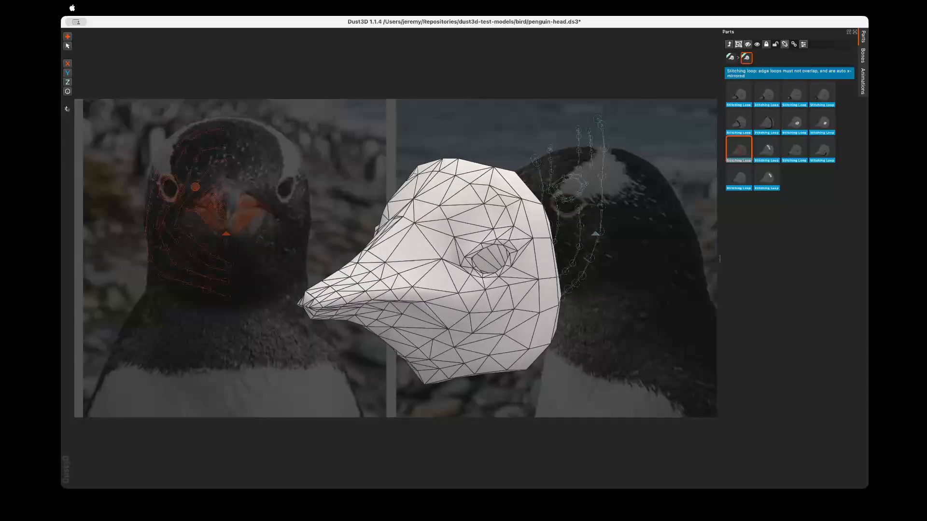
mouse_move(195, 187)
middle_mouse_down()
mouse_move(326, 188)
mouse_move(186, 187)
middle_mouse_up()
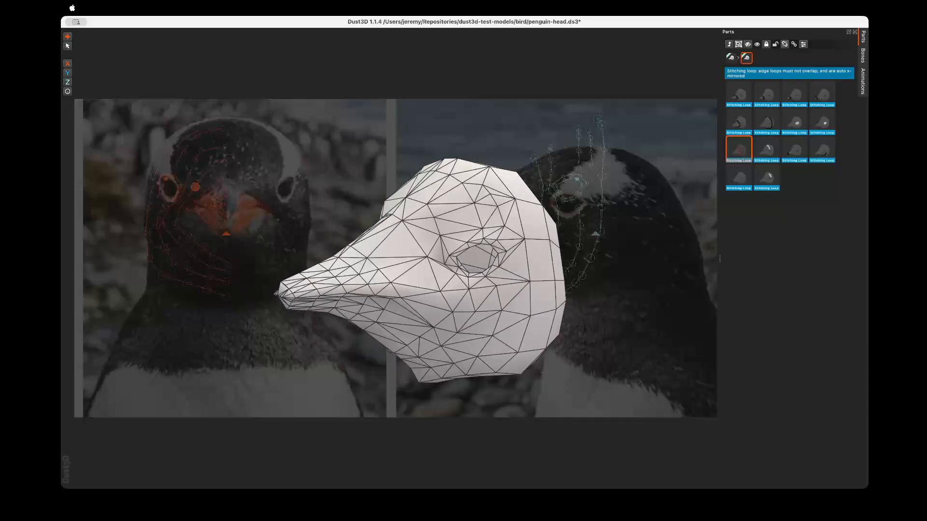
left_click(822, 121)
middle_click_drag(444, 218, 447, 240)
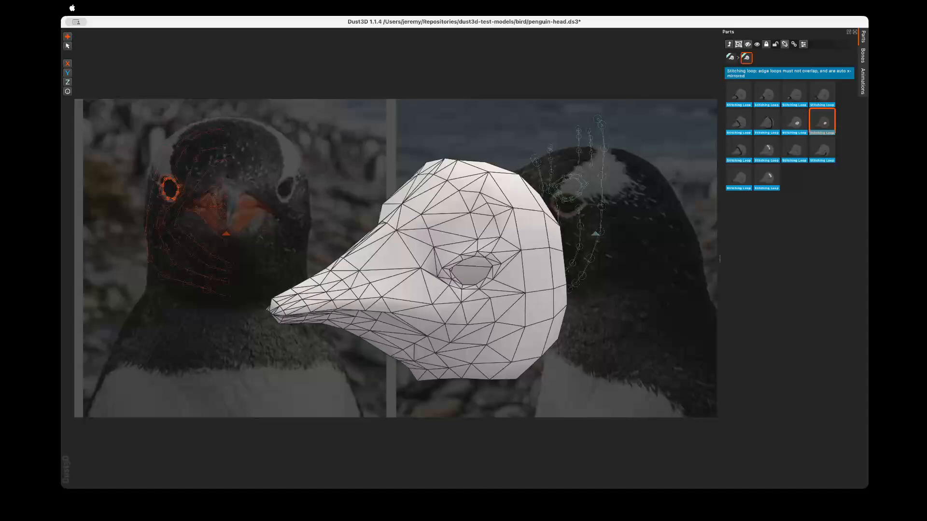
mouse_move(447, 241)
middle_mouse_down()
mouse_move(476, 240)
mouse_move(435, 230)
middle_mouse_up()
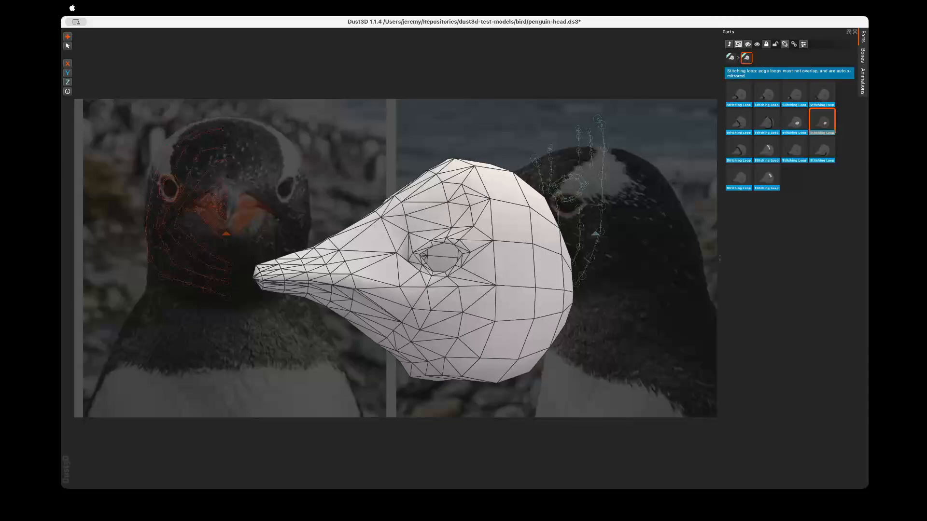
middle_click_drag(447, 240, 464, 244)
left_click(464, 245)
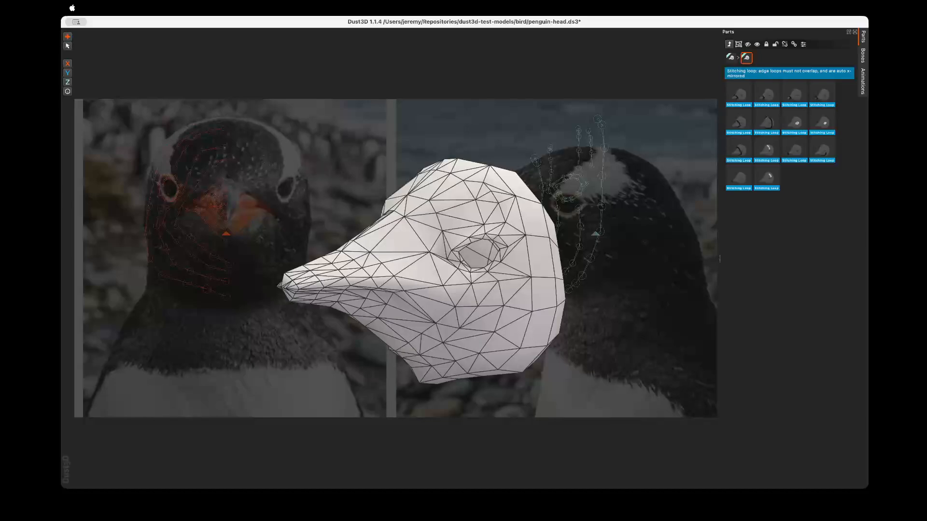
- Draw a short chain of nodes on the forehead in the front view and set the new part's role to Stitching Loop
left_click(257, 168)
left_click(270, 173)
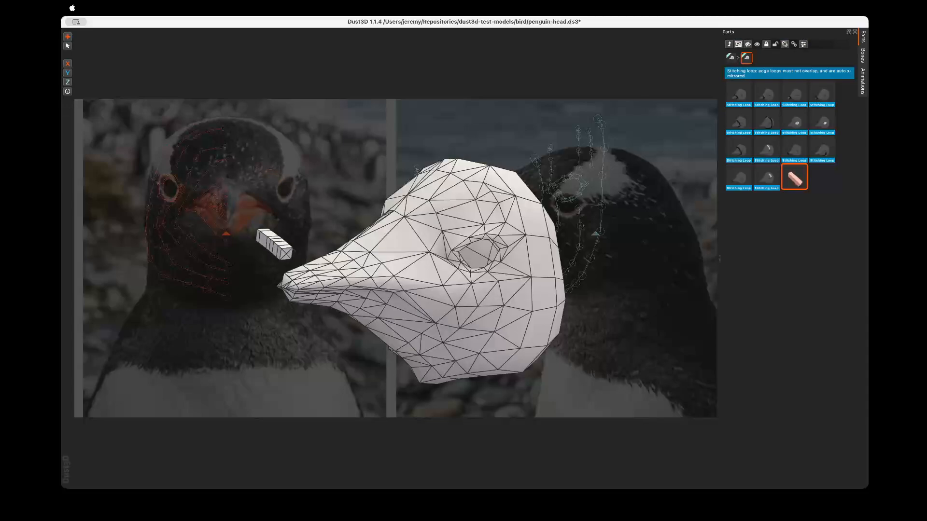
right_click(798, 179)
mouse_move(826, 204)
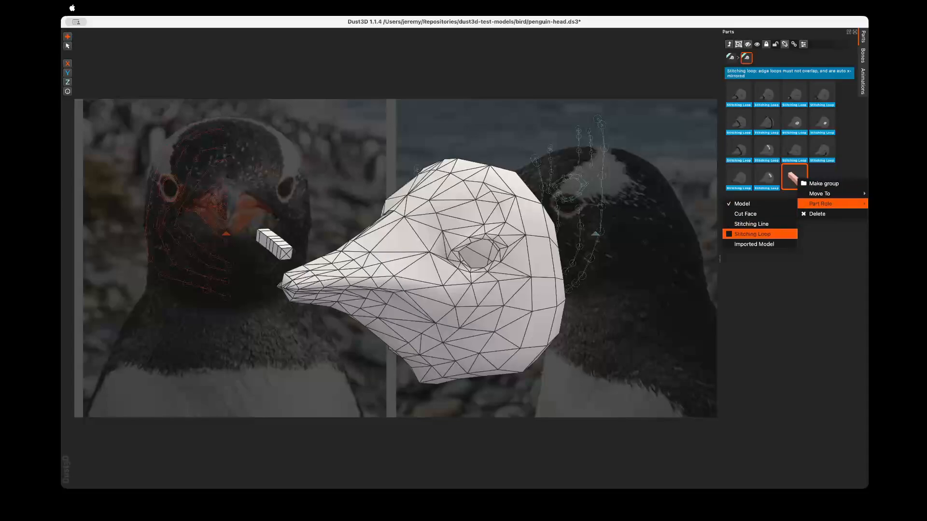
left_click(752, 234)
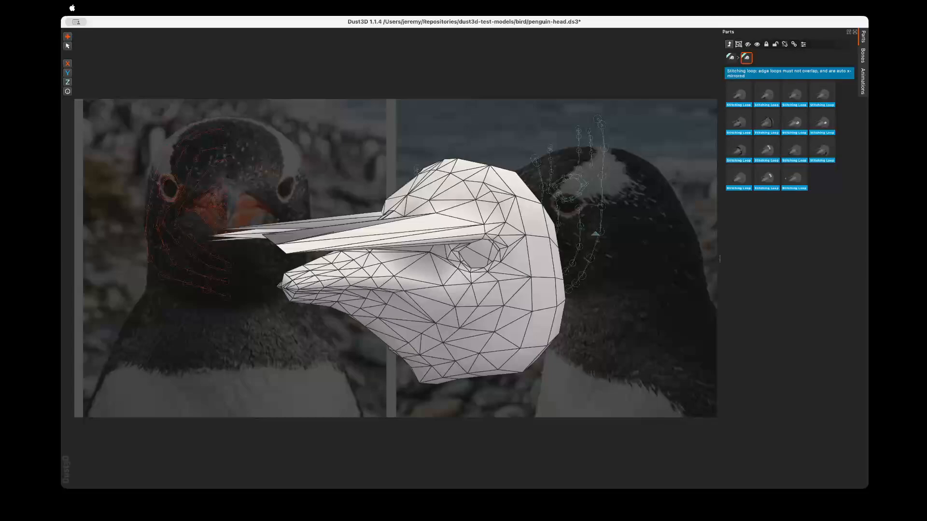
- Select the whole new loop, move it out beside the head in the front view, and scale it down
middle_click_drag(464, 270, 423, 355, "shift")
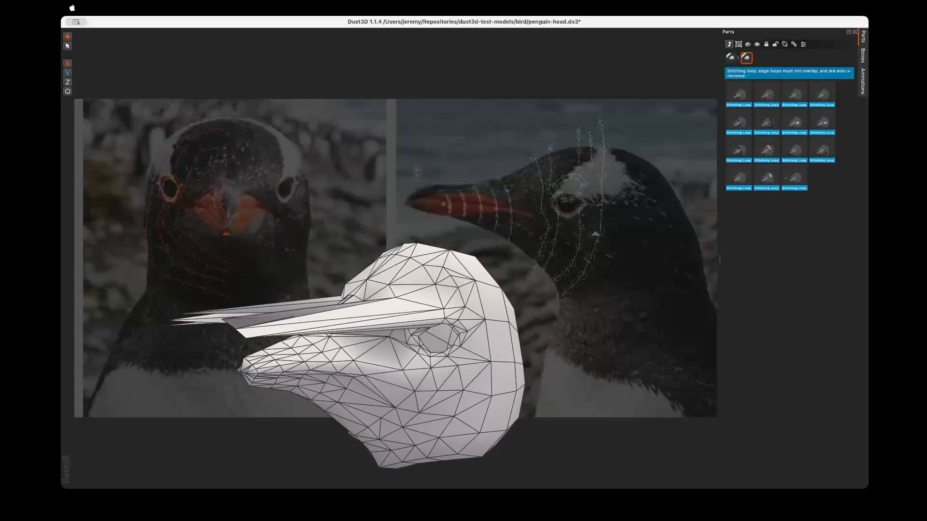
double_click(417, 173)
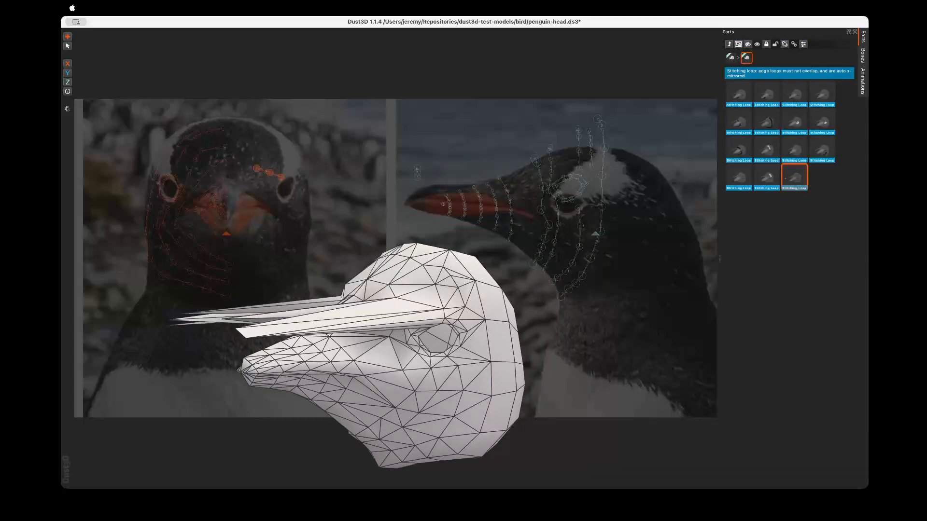
left_click(417, 178)
left_click_drag(417, 177, 417, 172)
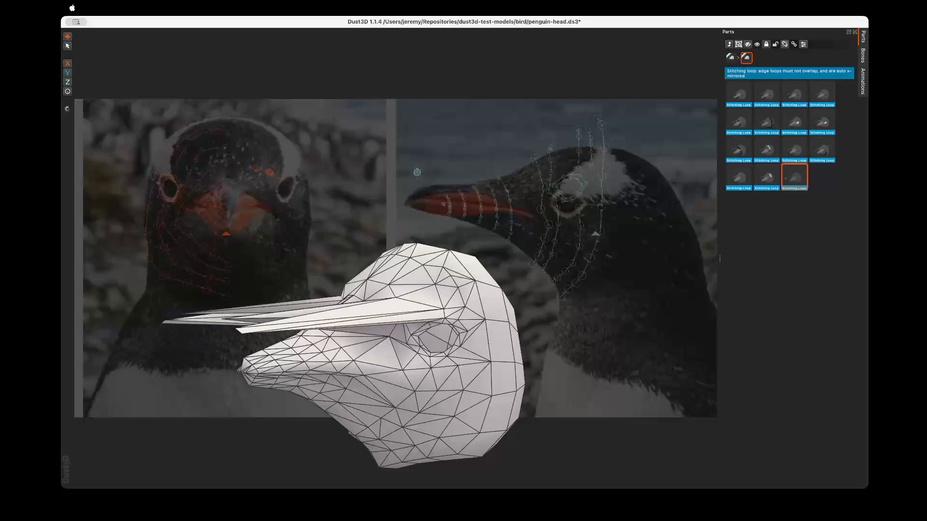
left_click_drag(270, 172, 322, 184)
double_click(271, 174)
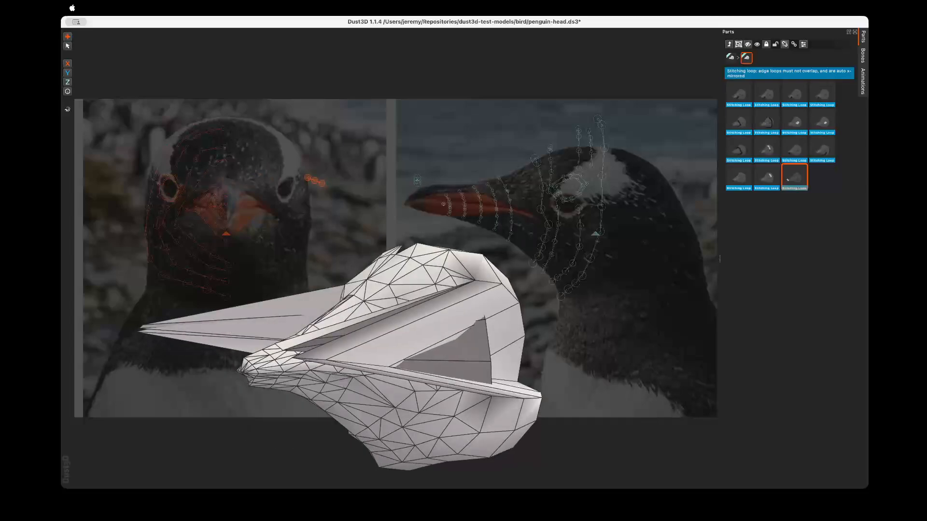
scroll(322, 183, "down", 2)
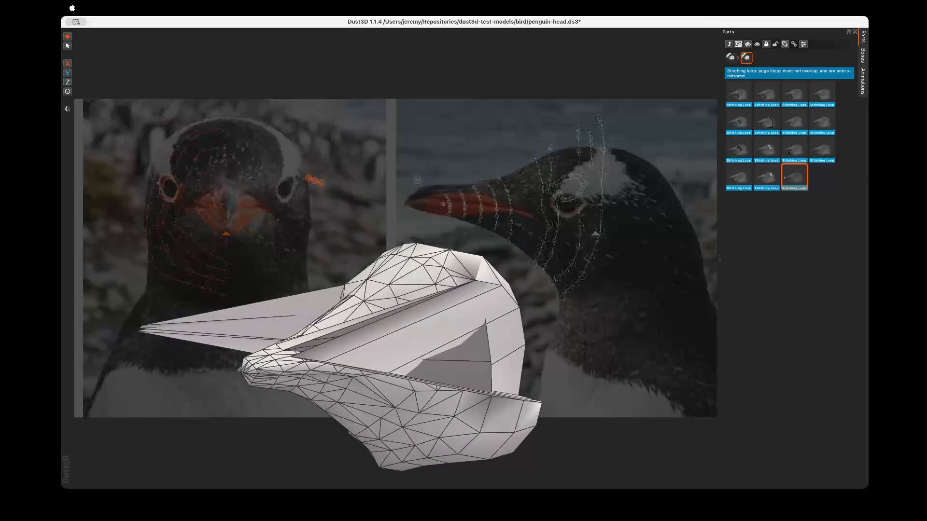
scroll(316, 181, "down", 2)
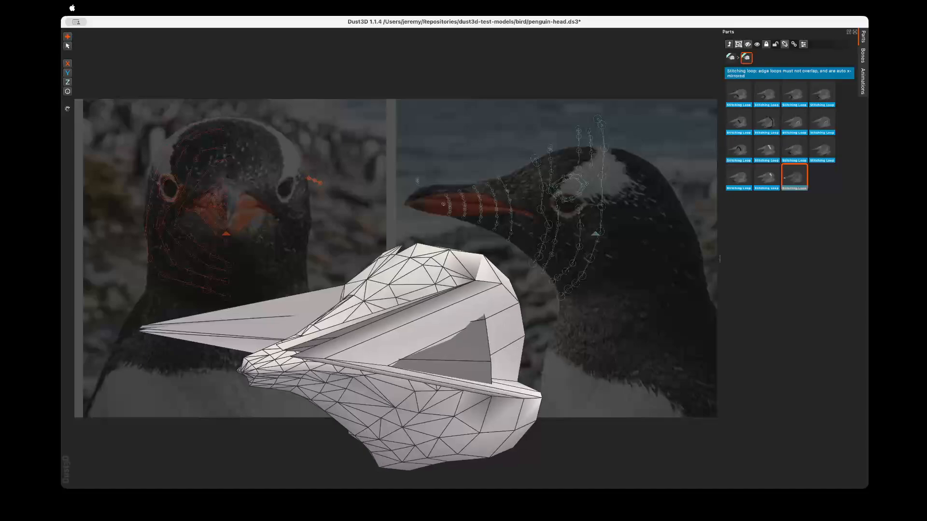
- Place the small loop inside the eye in both the front view and the side view
left_click_drag(315, 180, 179, 187)
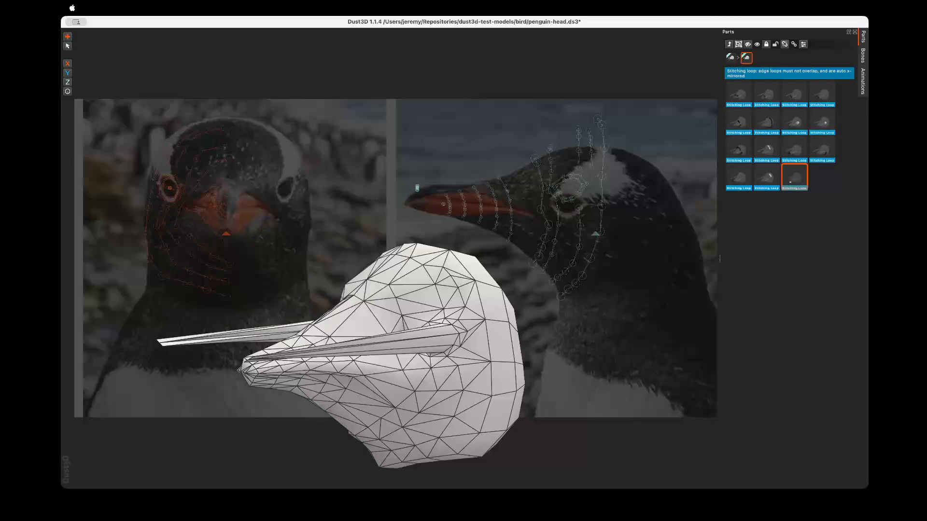
left_click_drag(417, 188, 465, 191)
left_click_drag(521, 191, 570, 189)
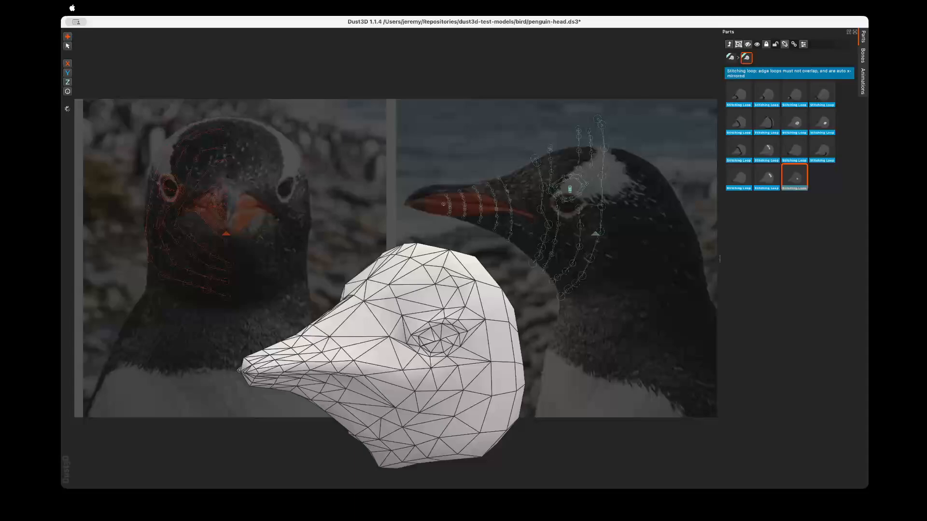
- Adjust the small eye loop's nodes in the side view and check the filled eye from both sides of the head
middle_click_drag(410, 347, 533, 333)
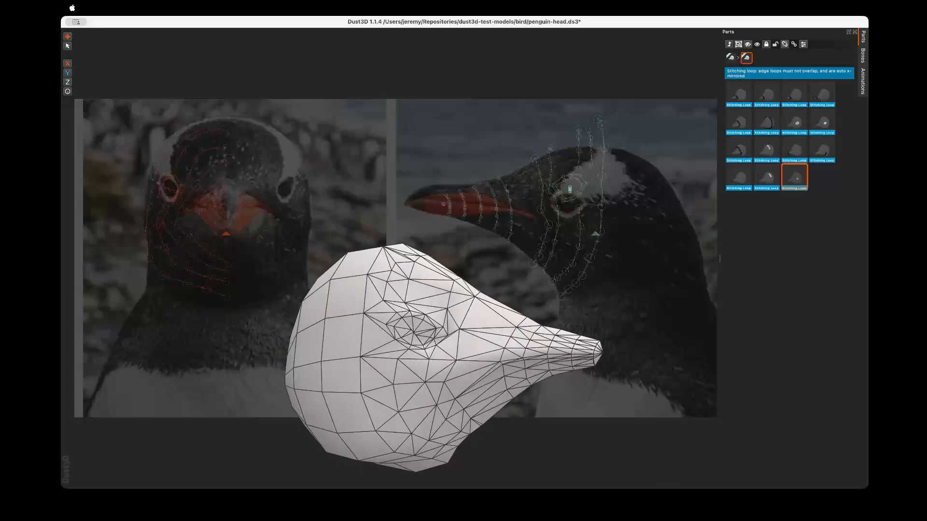
left_click_drag(569, 187, 565, 188)
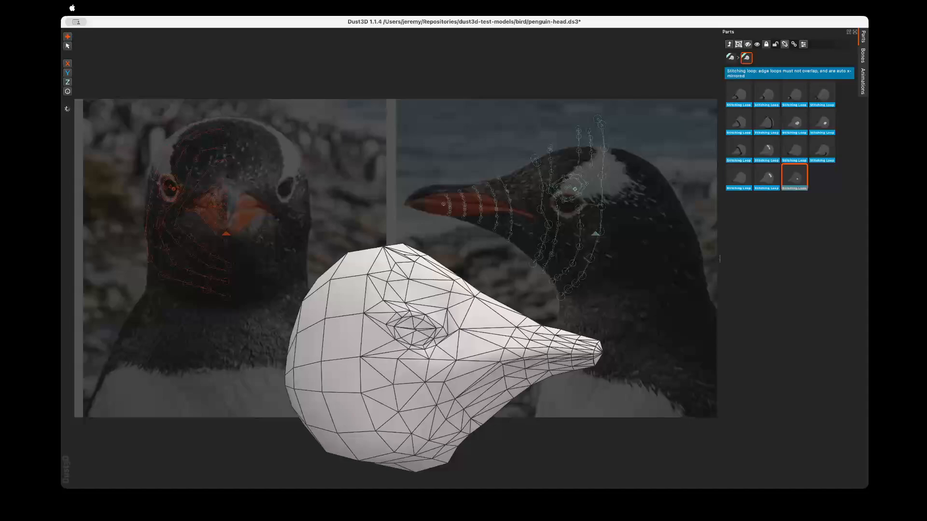
middle_click_drag(464, 357, 339, 358)
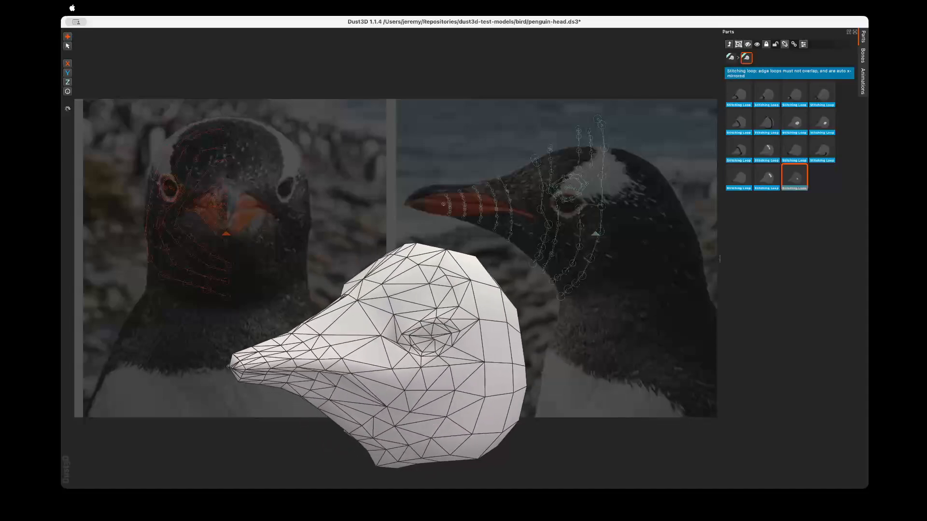
scroll(413, 379, "down", 5)
middle_click_drag(413, 379, 499, 342)
scroll(412, 371, "up", 5)
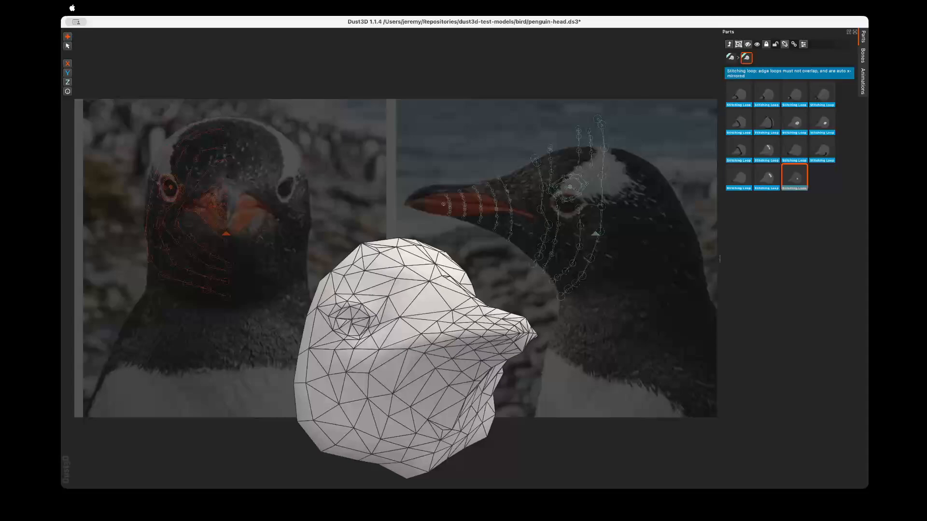
- Undo the last adjustment of the small eye loop, and disable that loop to inspect the eye without it
key("super+z")
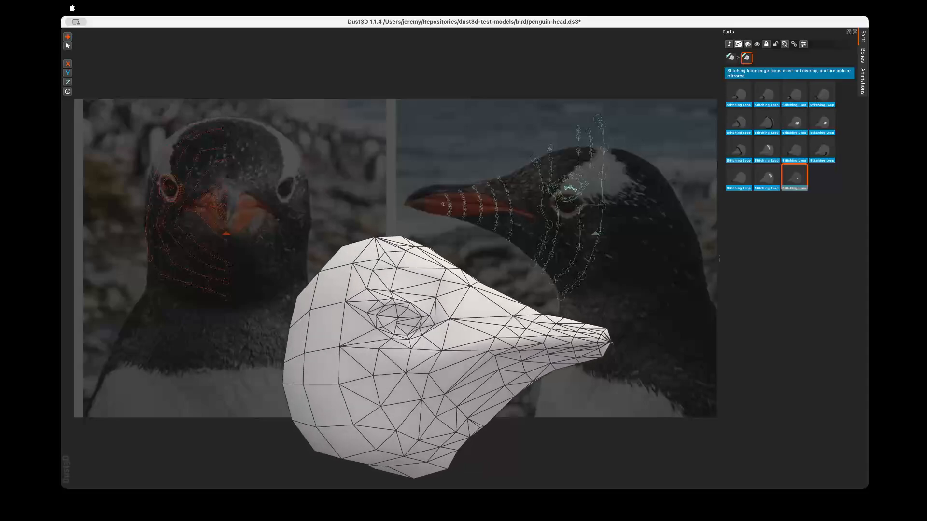
middle_click_drag(463, 337, 333, 342)
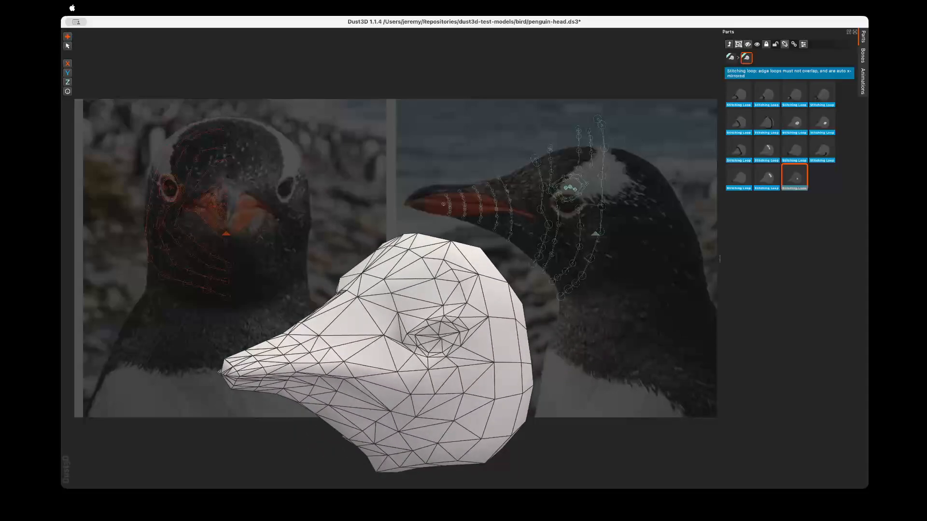
left_click(784, 44)
middle_click_drag(434, 338, 429, 337)
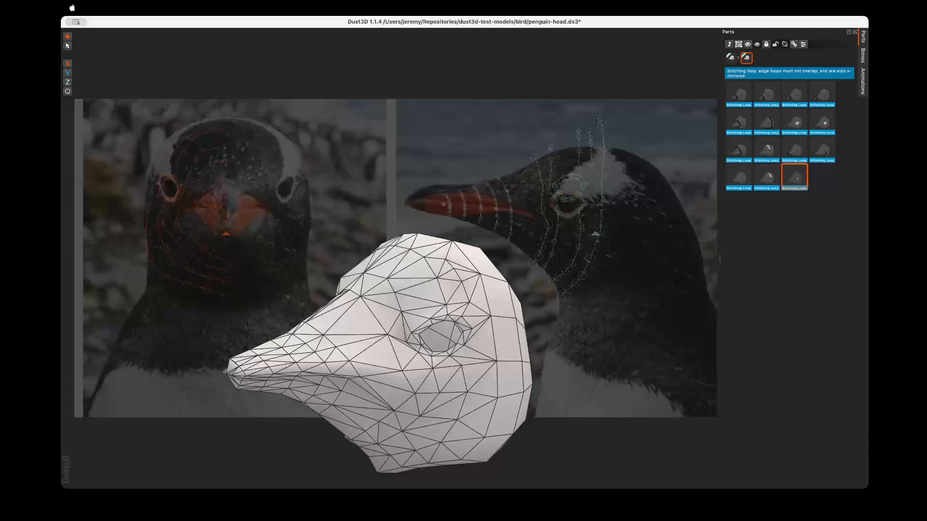
middle_click_drag(386, 352, 504, 353)
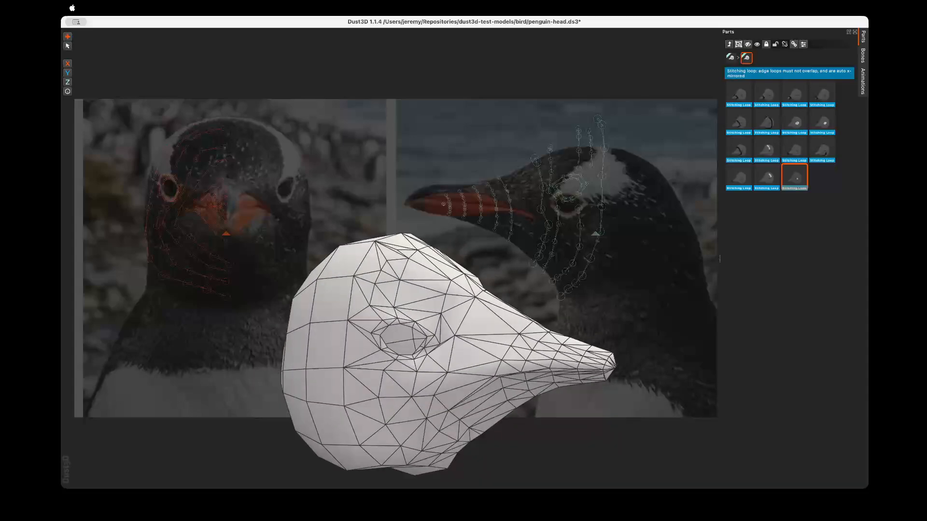
- Try moving the small loop at the beak tip out beside the head in the front view
middle_click_drag(505, 353, 461, 341)
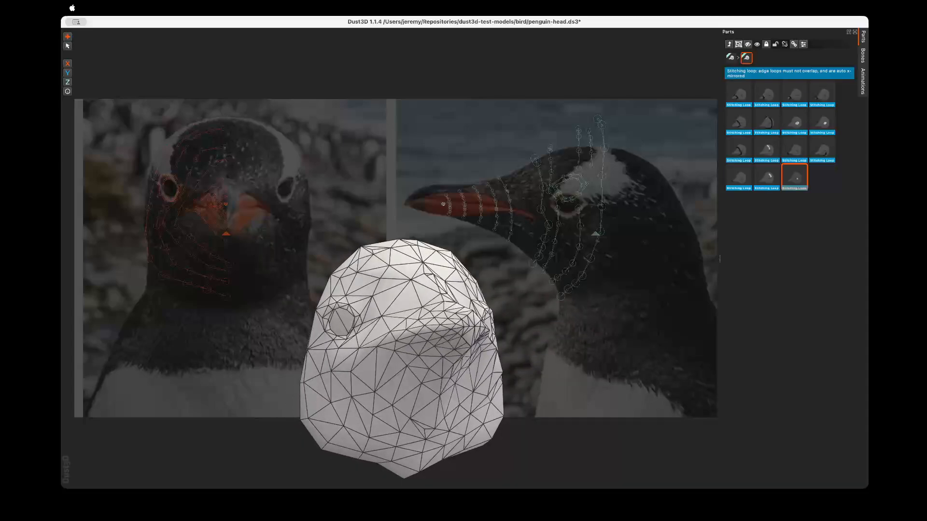
left_click(739, 176)
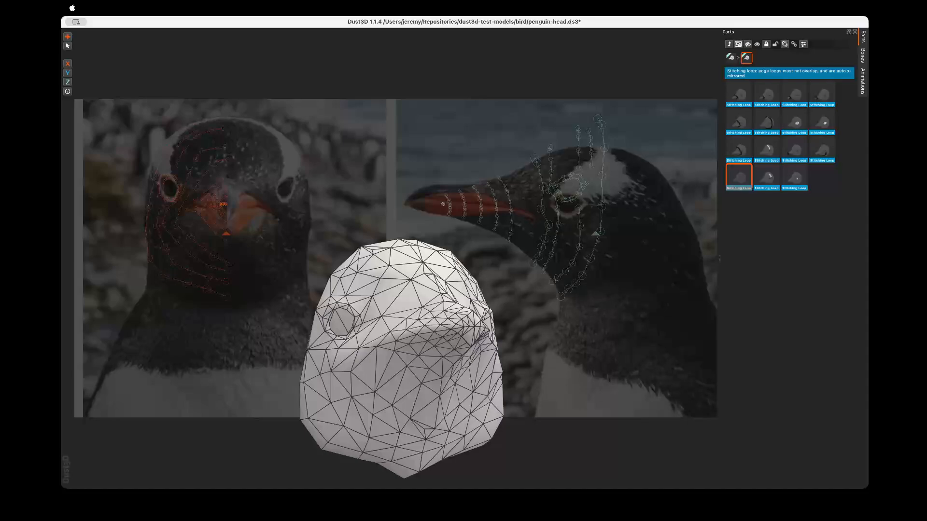
left_click_drag(223, 204, 309, 195)
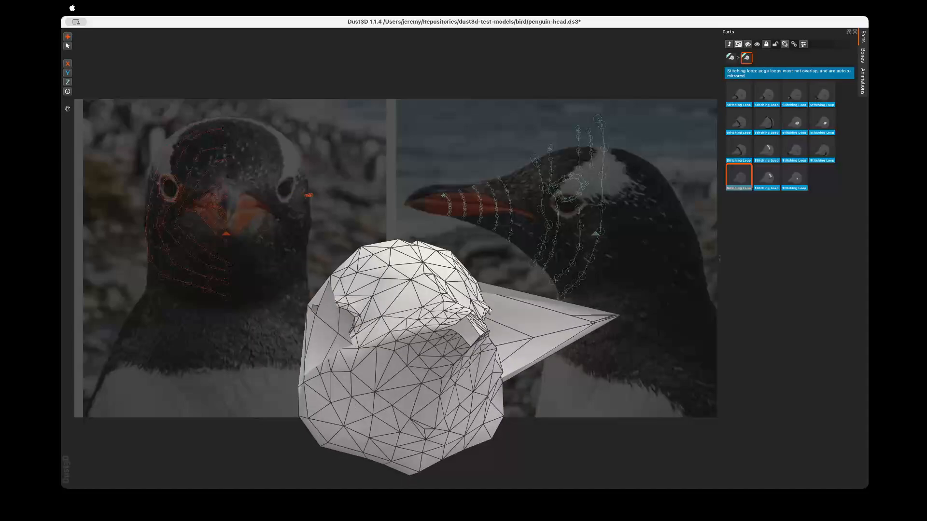
- Disable the beak-tip loop to inspect the beak without it, and enable it again
left_click(784, 44)
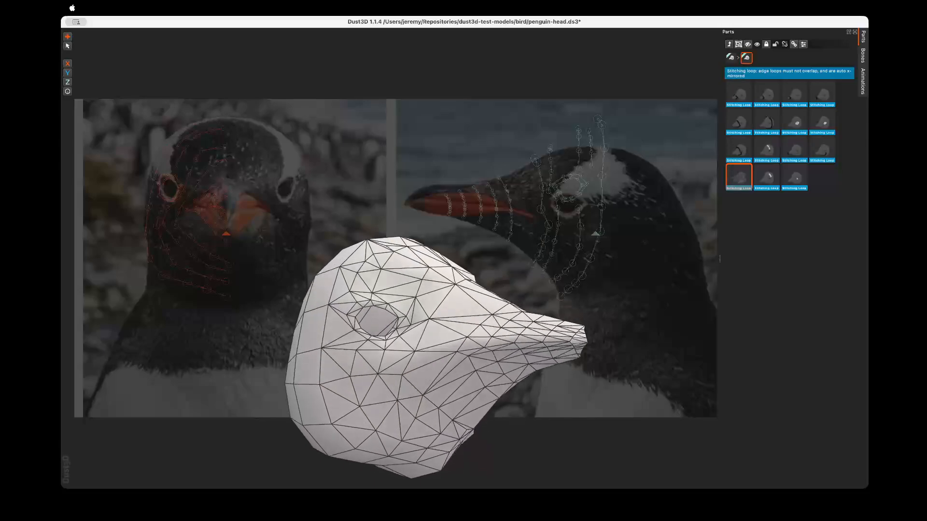
middle_click_drag(415, 328, 381, 380)
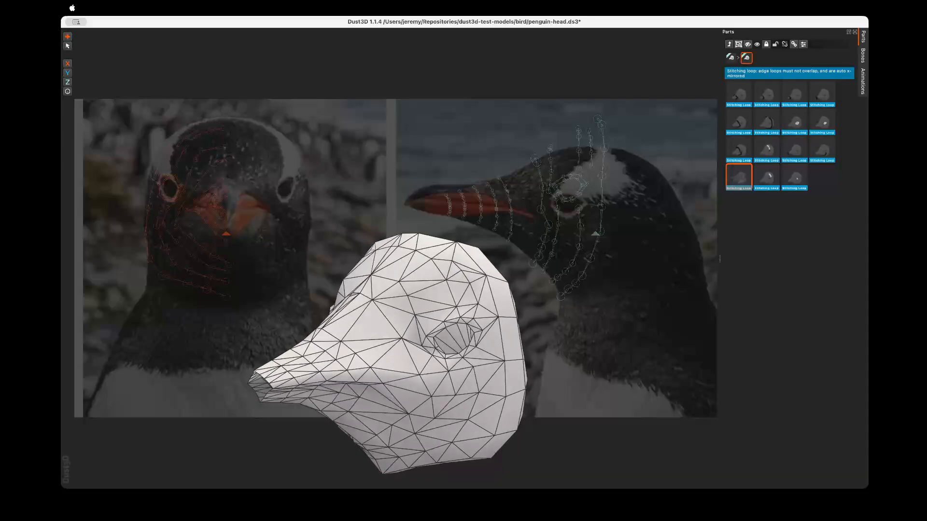
left_click(793, 44)
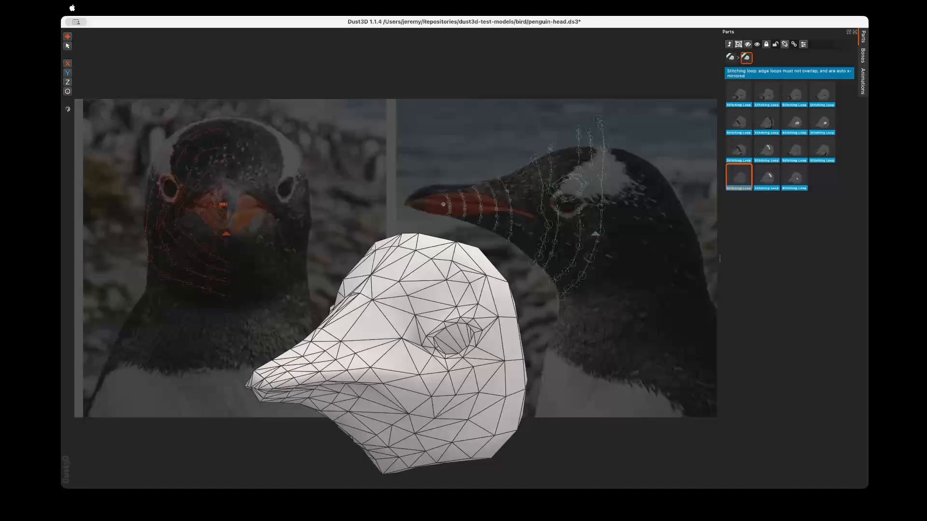
middle_click_drag(386, 353, 480, 316)
middle_click_drag(420, 338, 345, 358)
scroll(396, 367, "down", 5)
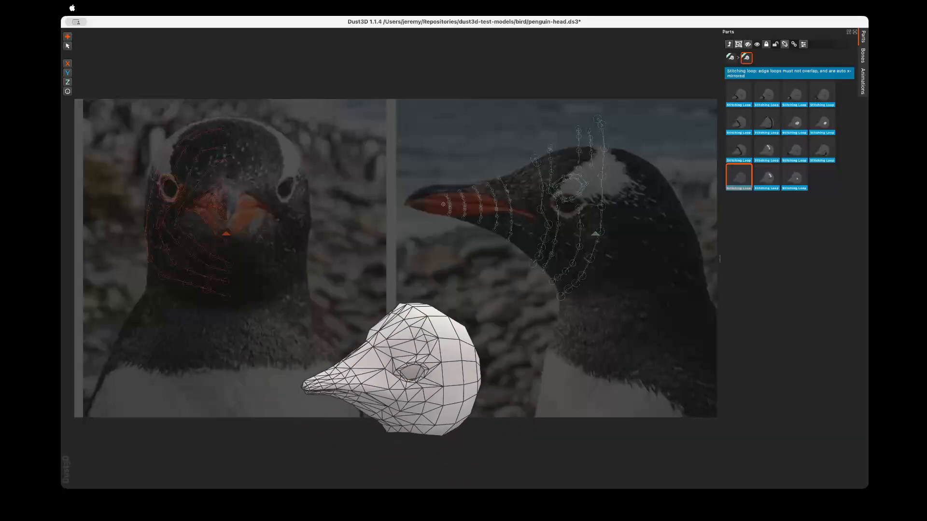
- Select all the stitching loops in the head's group and return to the top level of the parts
left_click(801, 230)
left_click_drag(815, 215, 725, 93)
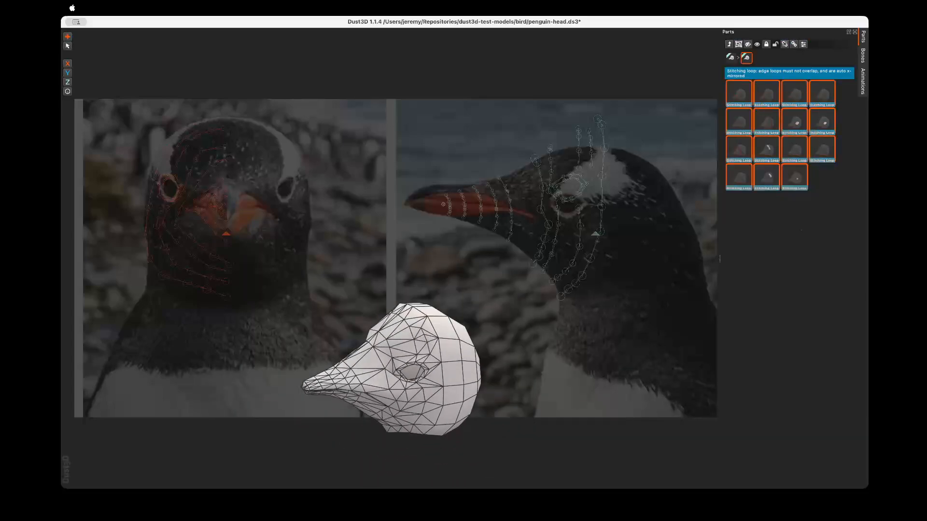
scroll(395, 370, "down", 2)
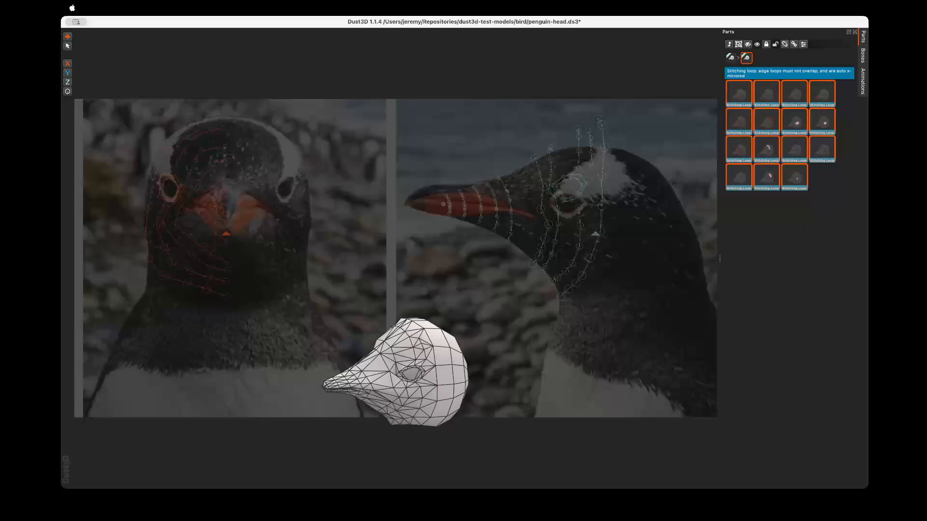
mouse_move(377, 366)
middle_mouse_down()
mouse_move(482, 366)
mouse_move(382, 367)
middle_mouse_up()
left_click(801, 230)
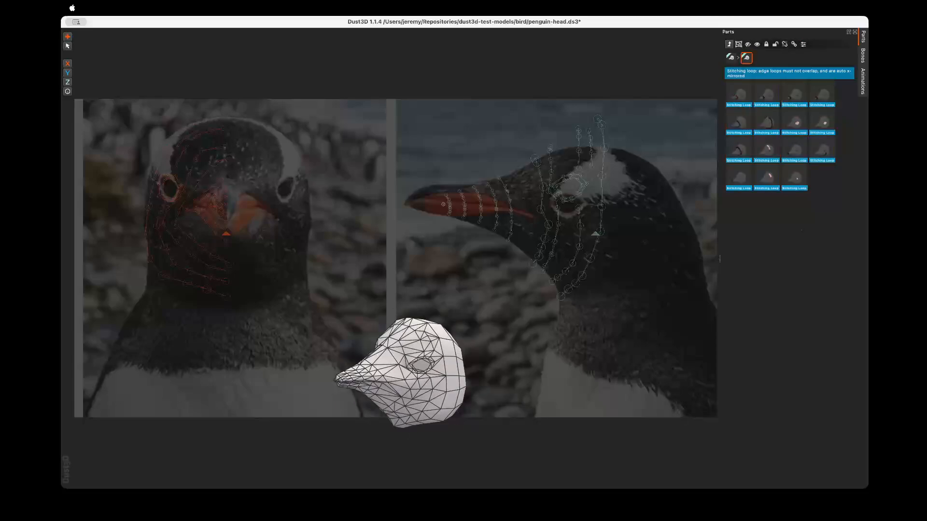
left_click_drag(818, 216, 731, 90)
double_click(729, 44)
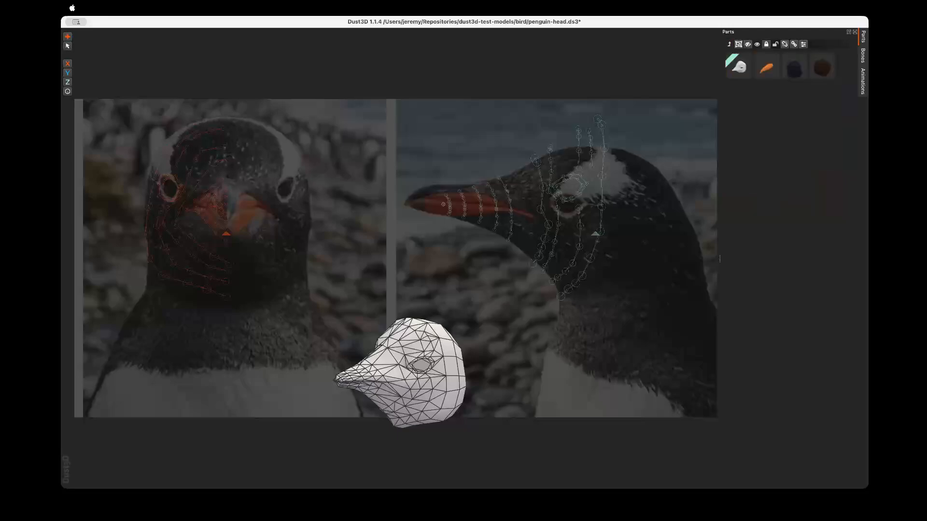
- Turn off Back Closed for the head's stitching loop group and inspect the open back of the mesh
left_click(738, 66)
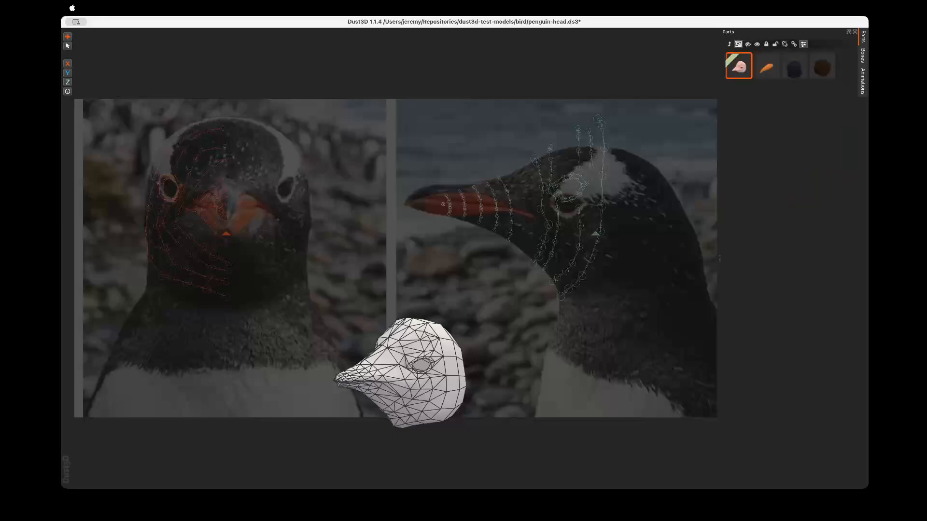
middle_click_drag(411, 374, 323, 327)
mouse_move(324, 327)
middle_mouse_down()
mouse_move(270, 326)
mouse_move(323, 326)
mouse_move(280, 329)
mouse_move(316, 331)
middle_mouse_up()
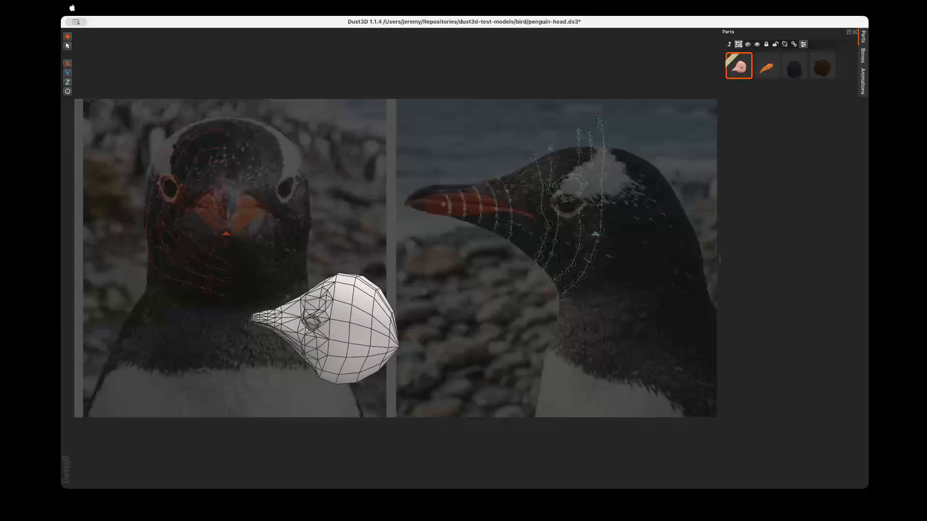
left_click(803, 44)
left_click(673, 193)
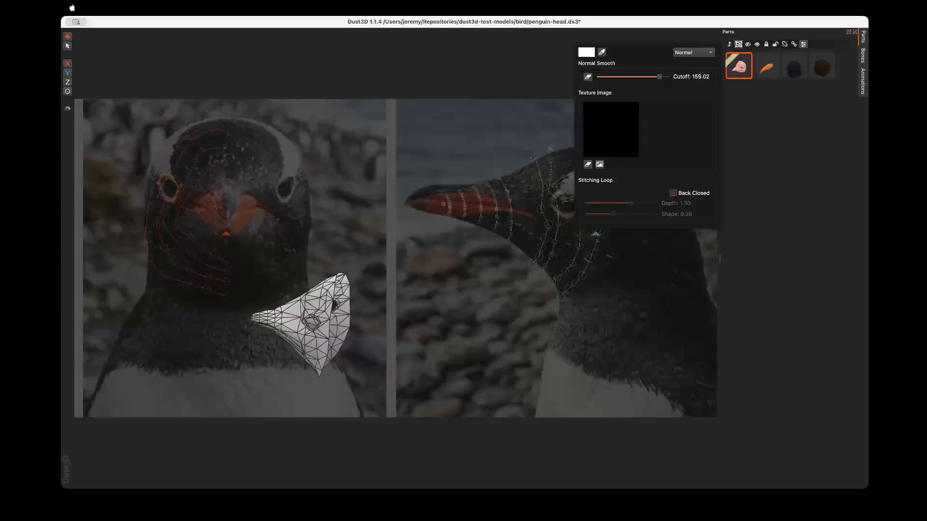
middle_click_drag(320, 325, 297, 316)
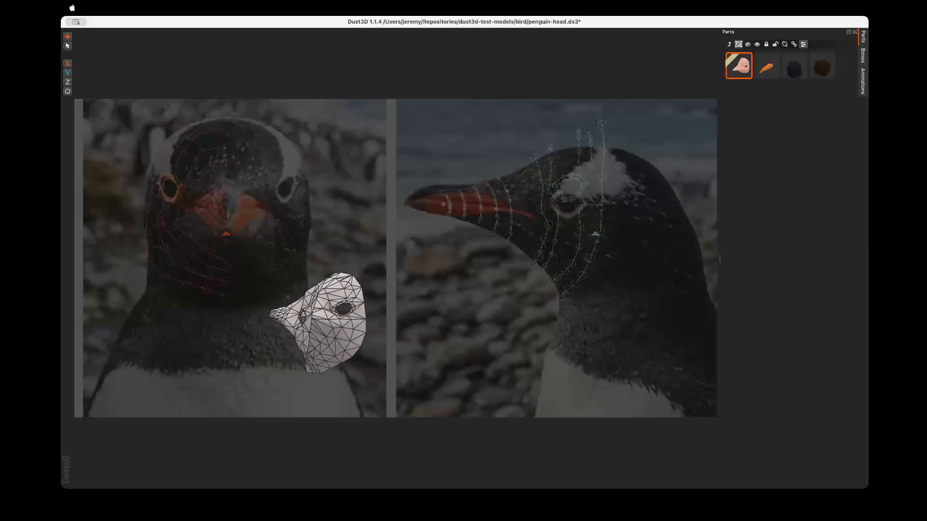
- Turn Back Closed on again for the head, and try a depth of 0.99 with a shape of 0.63
left_click(803, 45)
left_click(673, 190)
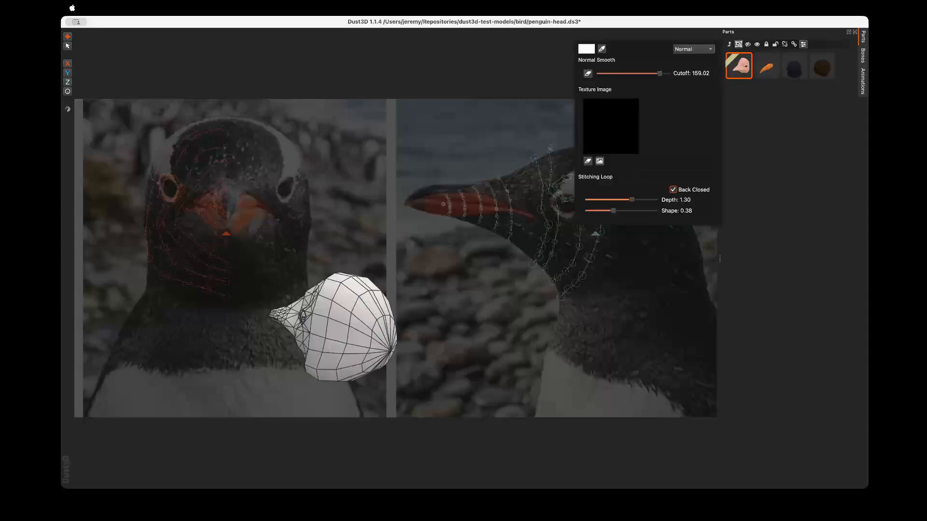
mouse_move(631, 199)
left_mouse_down()
mouse_move(610, 200)
mouse_move(627, 200)
mouse_move(611, 200)
mouse_move(621, 199)
mouse_move(615, 211)
mouse_move(641, 211)
mouse_move(607, 211)
mouse_move(640, 211)
mouse_move(618, 211)
mouse_move(630, 211)
left_mouse_up()
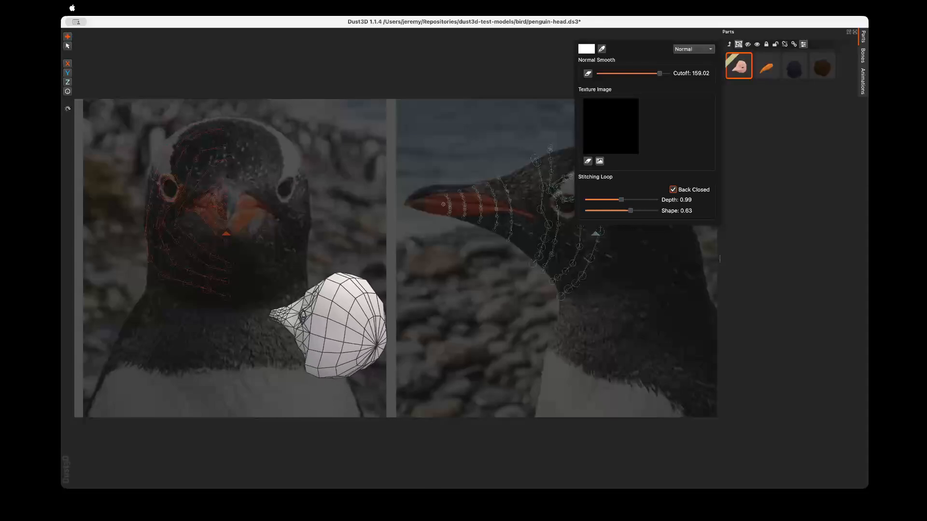
- Readjust the depth and shape of the head's closed back, and check the rounded form from the side
left_click_drag(621, 200, 627, 211)
key("Escape")
middle_click_drag(324, 330, 353, 328)
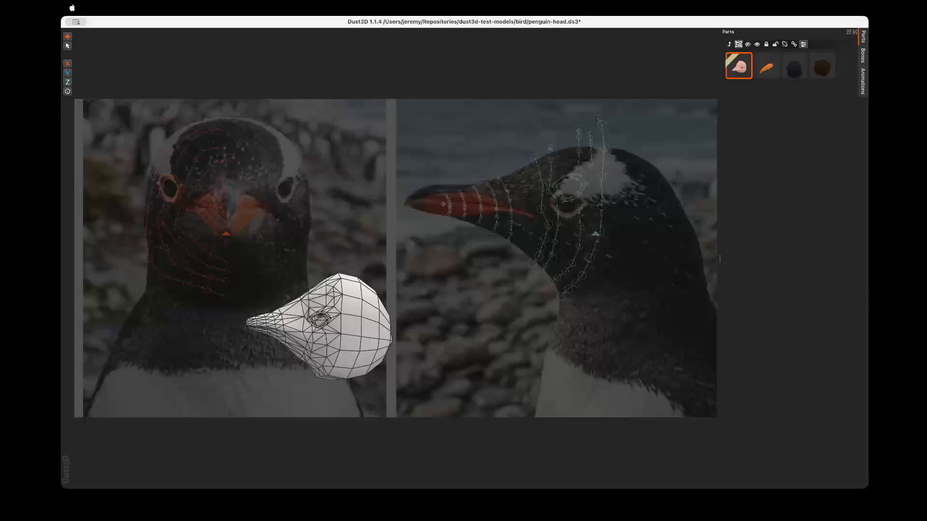
mouse_move(339, 328)
middle_mouse_down()
mouse_move(303, 352)
mouse_move(338, 342)
middle_mouse_up()
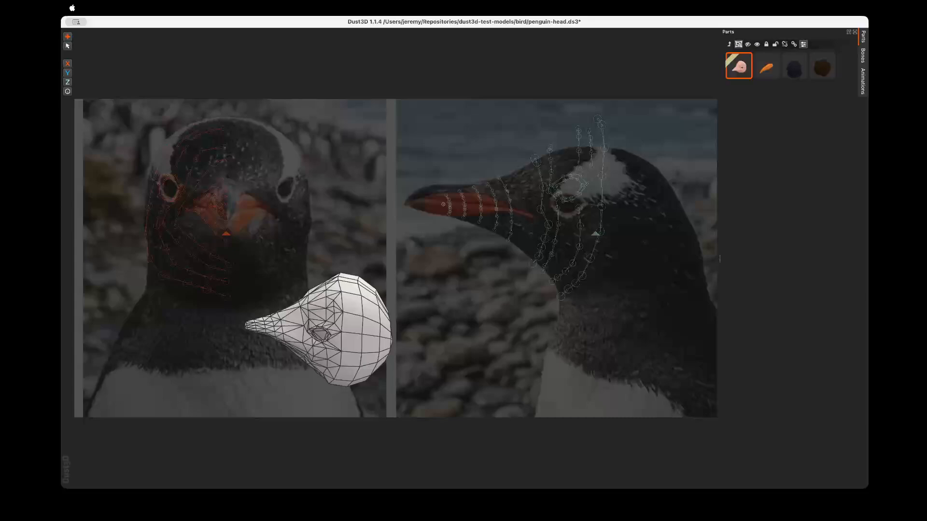
left_click(521, 264)
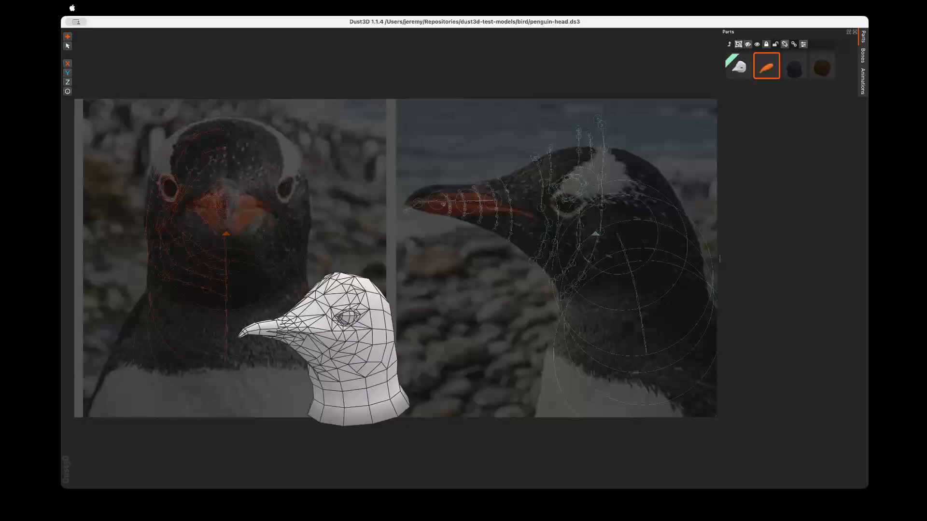
- Select the beak part and examine its settings, including the Uncombined mode
double_click(492, 200)
mouse_move(309, 347)
middle_mouse_down()
mouse_move(386, 355)
mouse_move(309, 349)
middle_mouse_up()
left_click(387, 355)
scroll(386, 354, "up", 4)
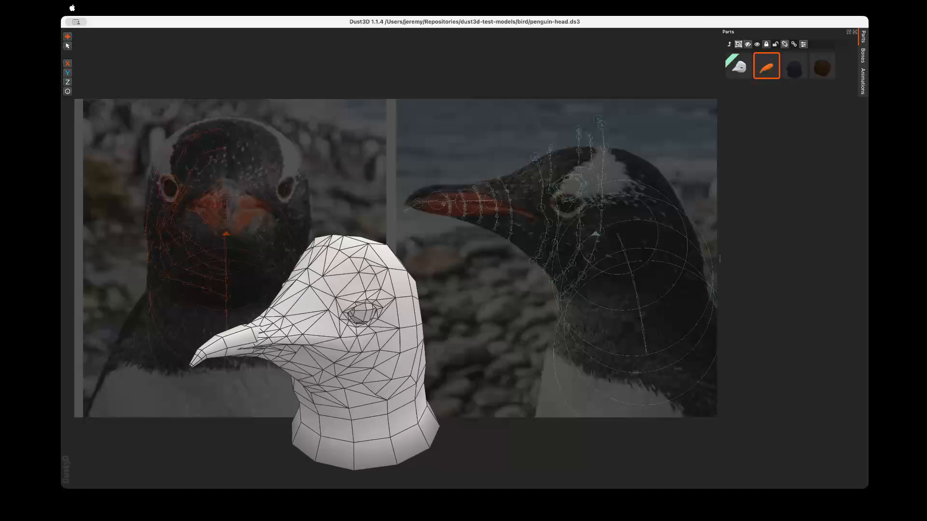
left_click(803, 44)
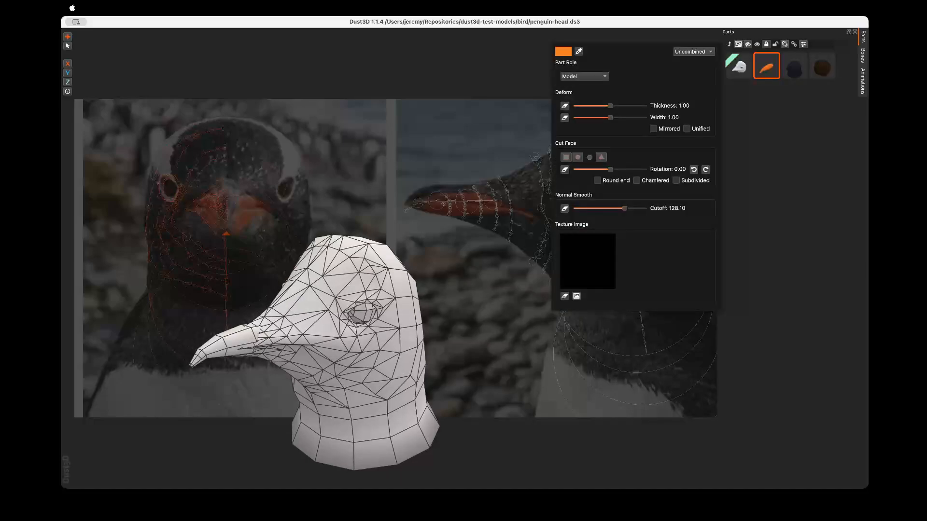
left_click(719, 259)
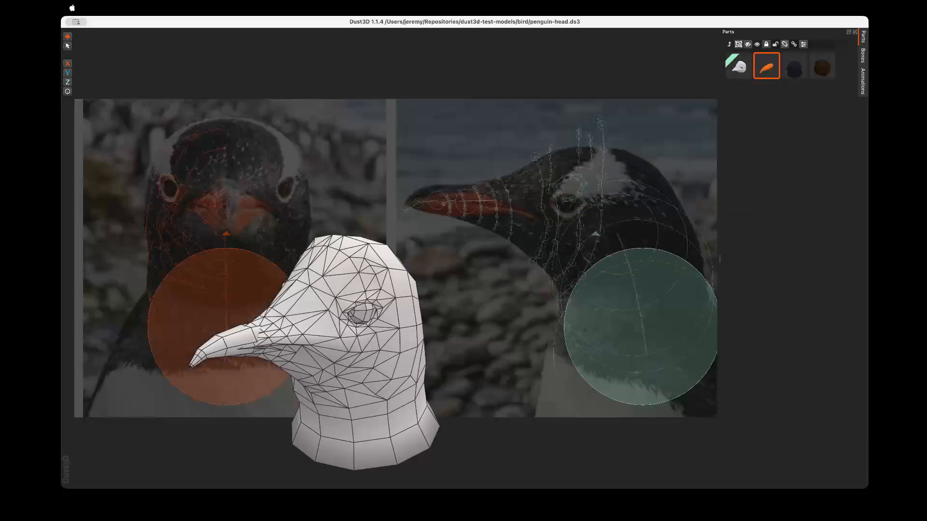
- Select the whole neck part and shift it back and forth under the head in the side view, ending slightly towards the beak
scroll(355, 348, "down", 5)
middle_click_drag(355, 348, 328, 331)
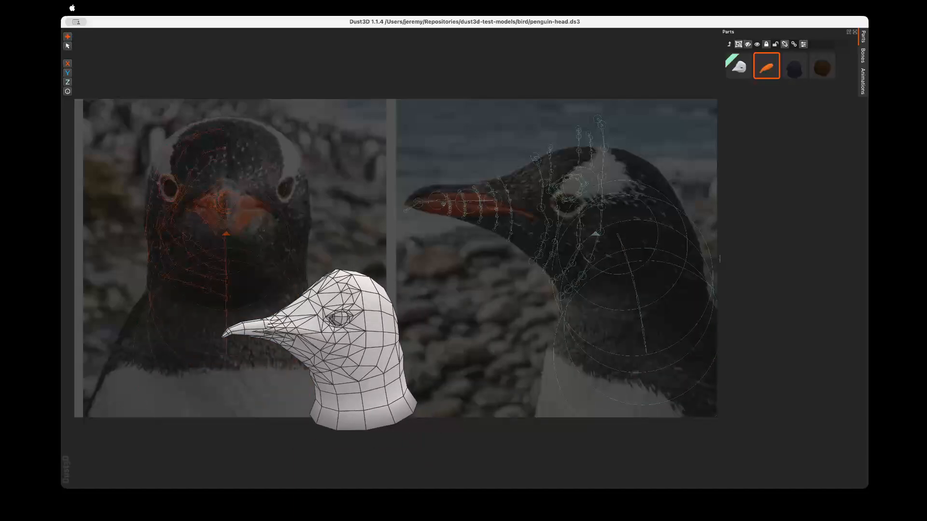
middle_click_drag(340, 352, 321, 347)
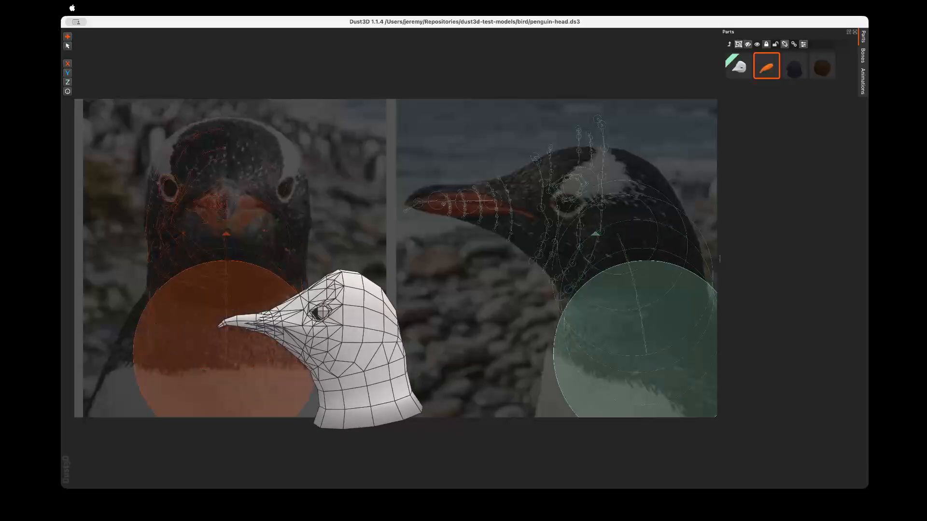
double_click(643, 326)
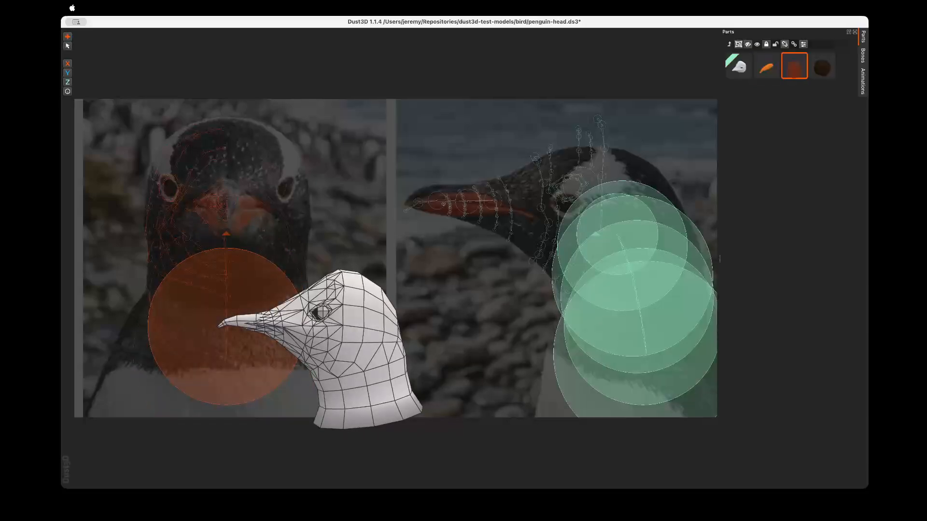
mouse_move(643, 326)
left_mouse_down()
mouse_move(631, 335)
mouse_move(646, 341)
mouse_move(635, 325)
left_mouse_up()
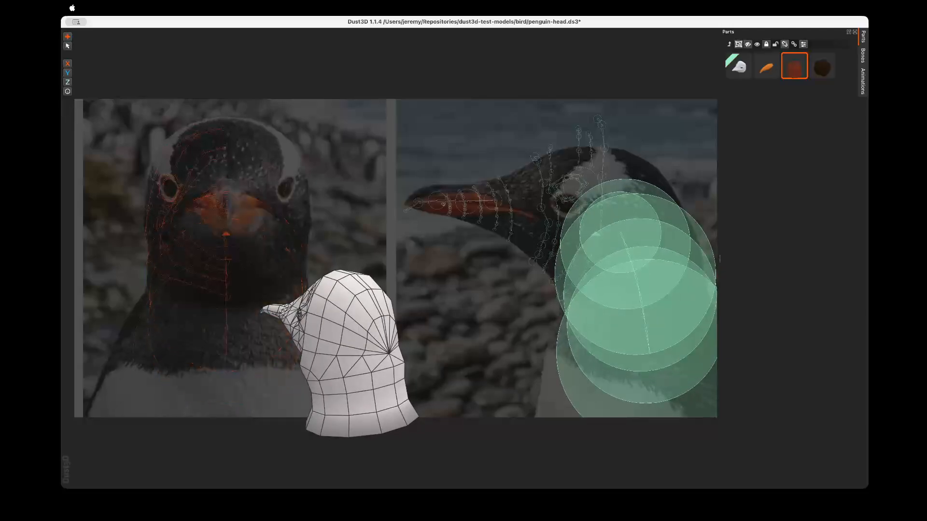
middle_click_drag(344, 337, 383, 339)
mouse_move(646, 325)
left_mouse_down()
mouse_move(635, 312)
mouse_move(652, 327)
mouse_move(640, 326)
mouse_move(644, 384)
mouse_move(609, 411)
mouse_move(652, 416)
mouse_move(655, 347)
mouse_move(640, 329)
mouse_move(634, 336)
mouse_move(649, 323)
mouse_move(637, 324)
left_mouse_up()
middle_click_drag(328, 350, 456, 354)
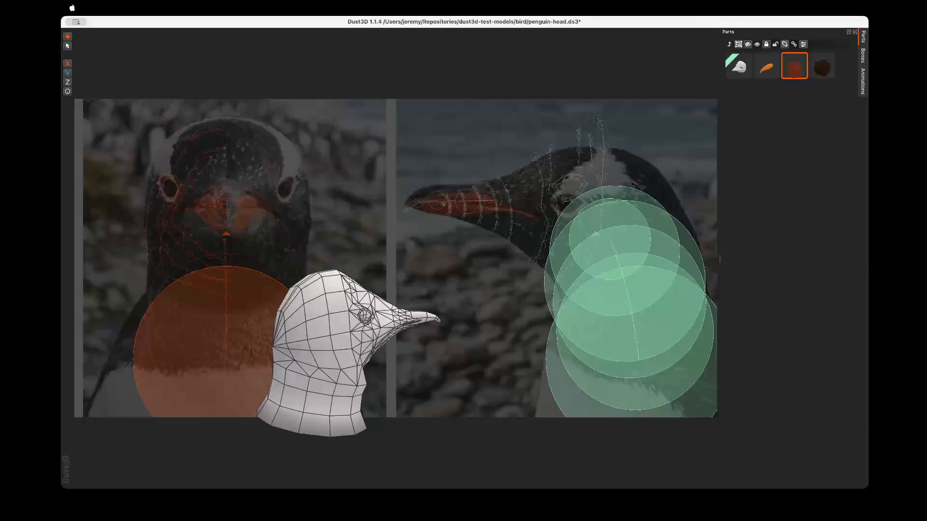
mouse_move(637, 333)
left_mouse_down()
mouse_move(598, 330)
mouse_move(633, 332)
left_mouse_up()
middle_click_drag(374, 350, 289, 351)
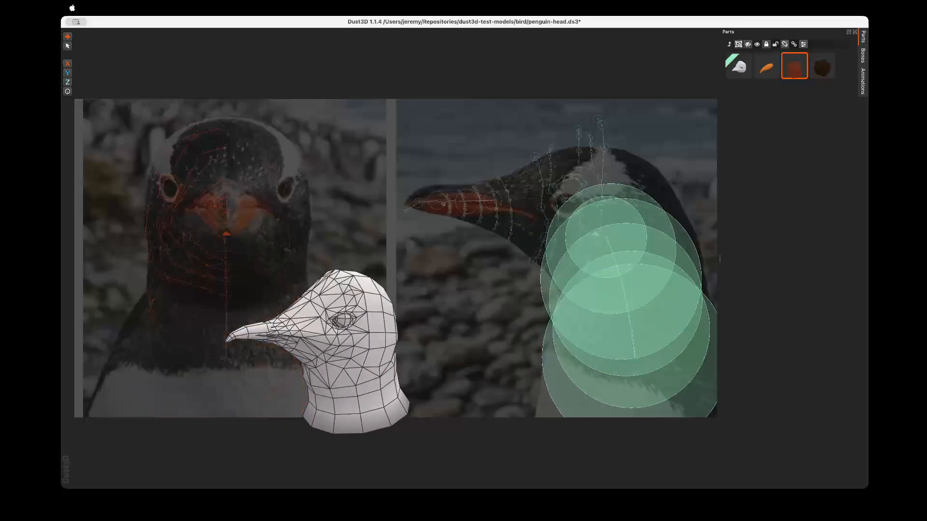
left_click(289, 351)
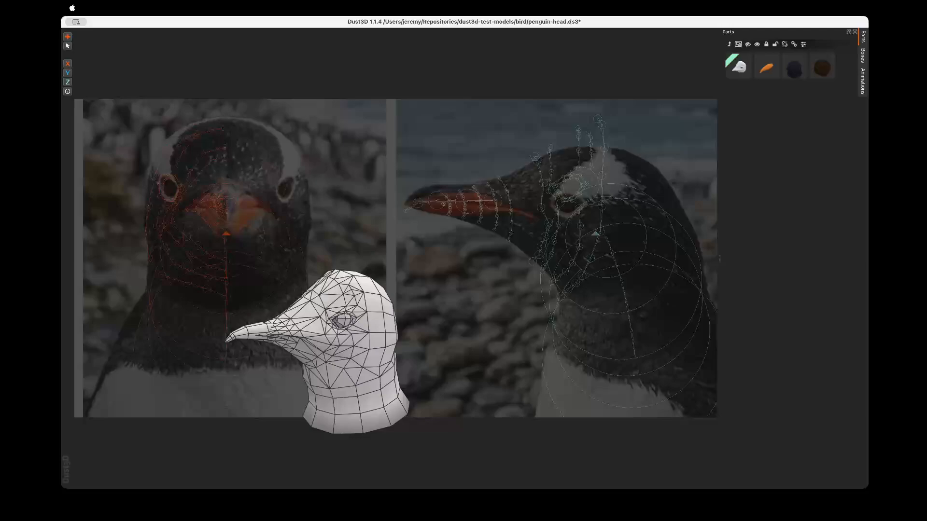
- Enter the head's group and select several of its stitching loops one after another to examine them
middle_click_drag(348, 350, 328, 349)
left_click(738, 66)
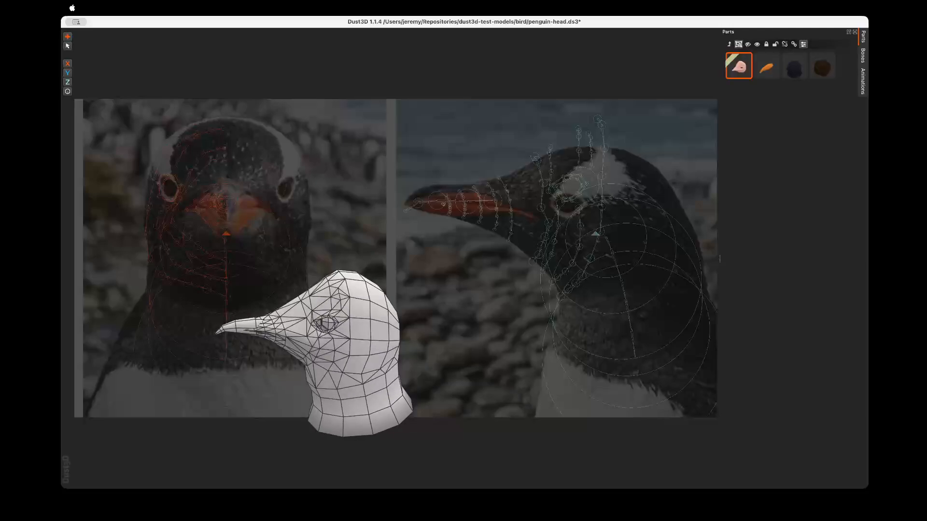
double_click(738, 66)
left_click(738, 94)
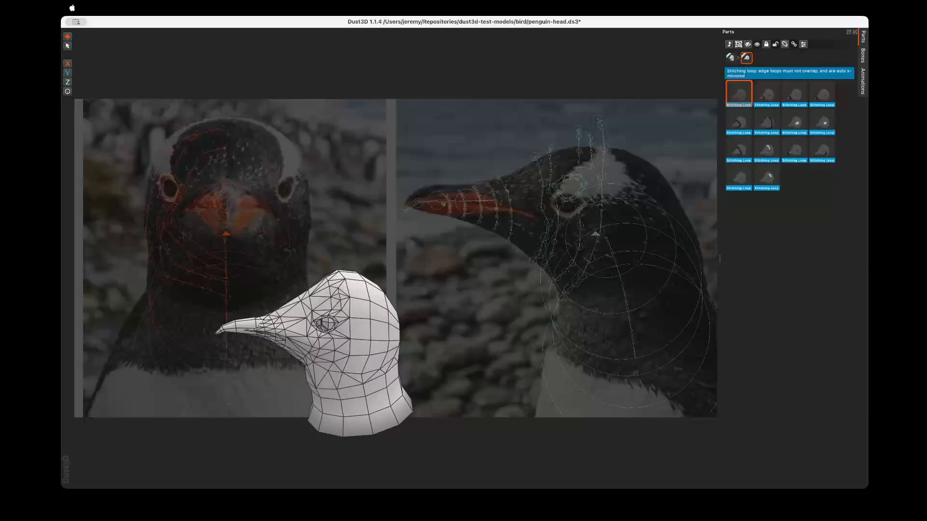
left_click(766, 93)
left_click(767, 122)
left_click(766, 176)
left_click(738, 177)
- Examine the coloured forehead patch and eye ring up close while selecting the stitching loops around them
scroll(319, 345, "up", 5)
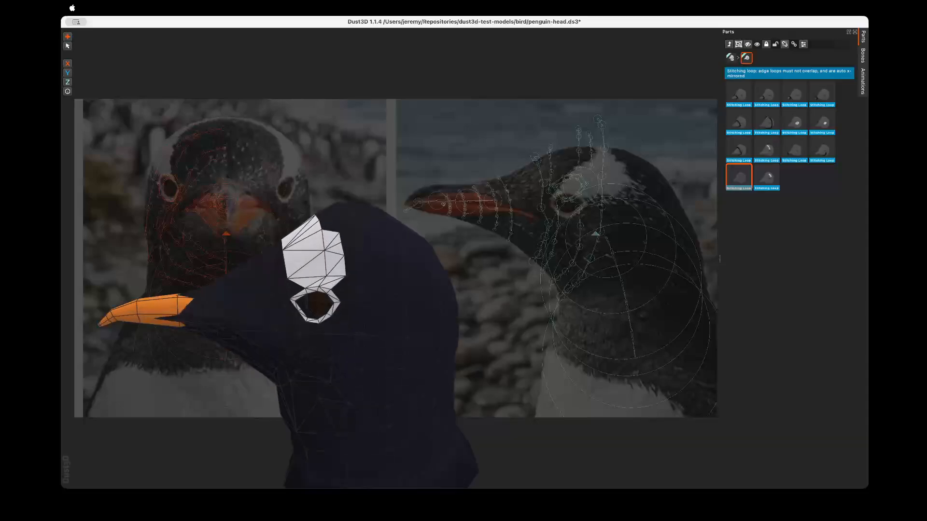
middle_click_drag(319, 345, 419, 373)
left_click(766, 149)
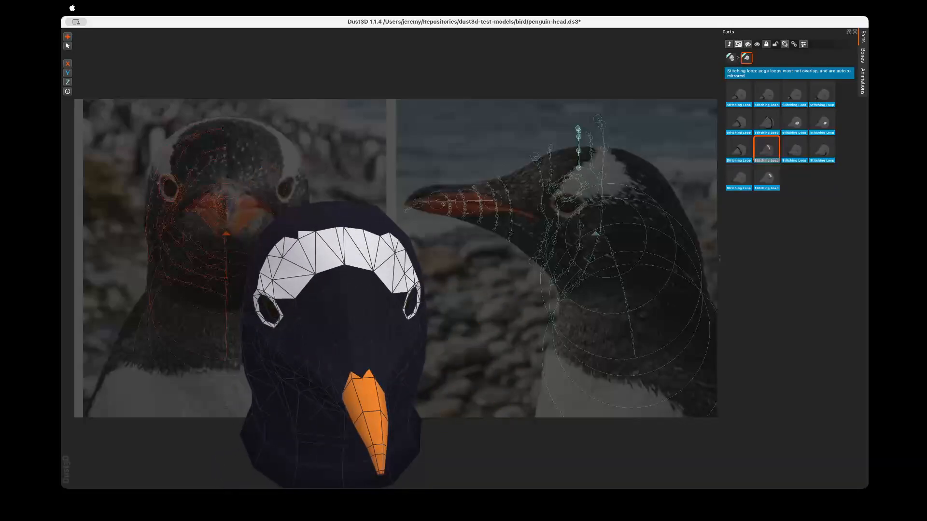
left_click(795, 121)
left_click(822, 122)
middle_click_drag(381, 347, 296, 349)
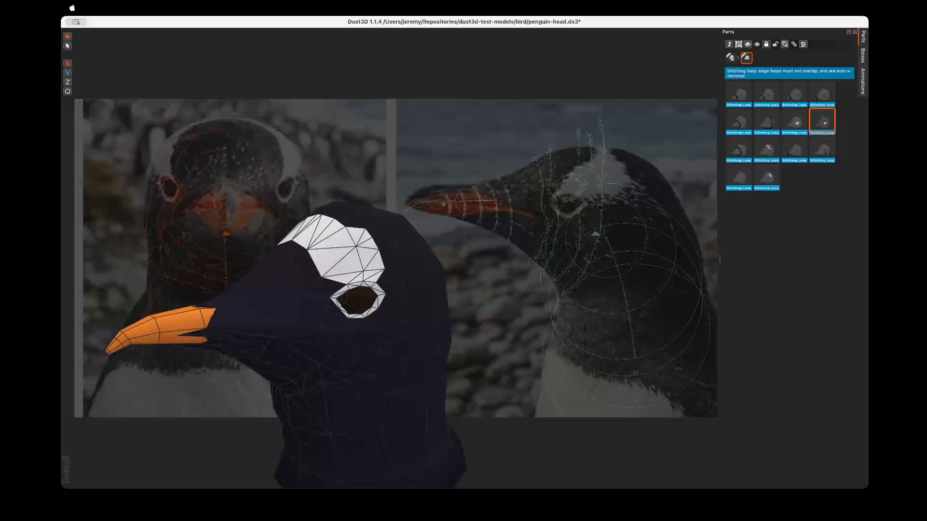
- Clear the loop selection and examine the whole coloured penguin head from a distance, from the side and the front
scroll(333, 342, "down", 10)
left_click(794, 251)
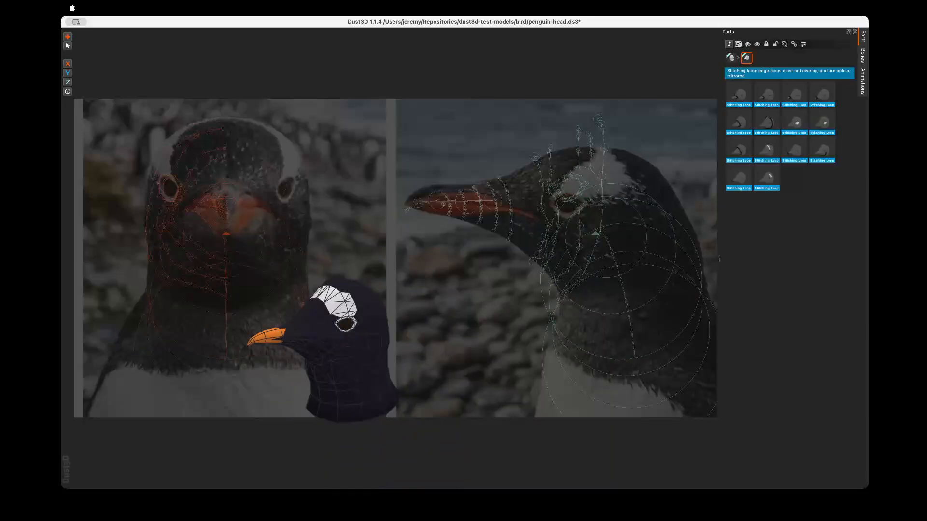
scroll(343, 345, "down", 8)
mouse_move(343, 345)
middle_mouse_down()
mouse_move(391, 345)
mouse_move(329, 344)
middle_mouse_up()
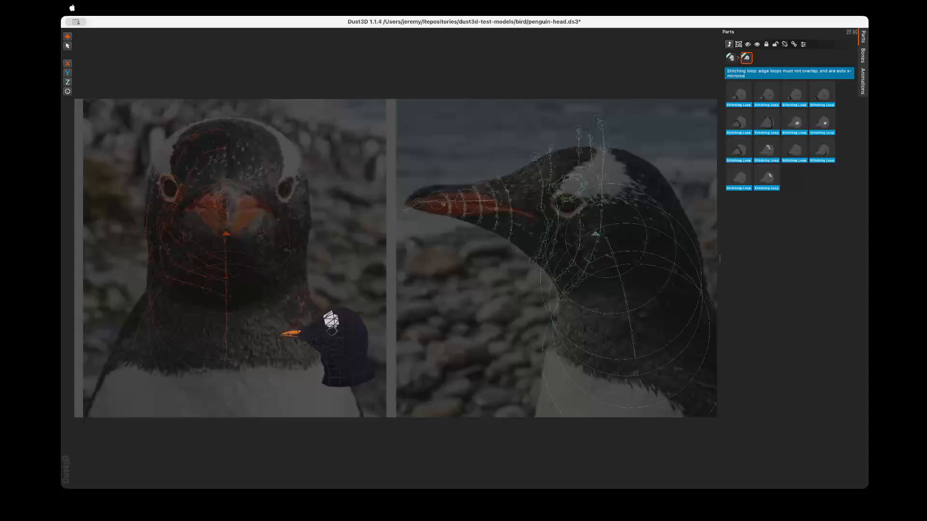
scroll(328, 347, "up", 8)
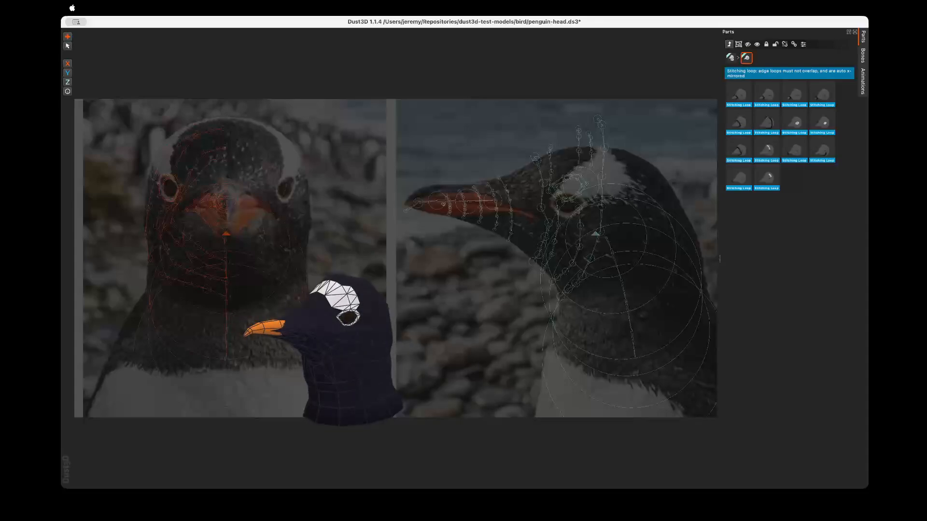
middle_click_drag(318, 345, 404, 350)
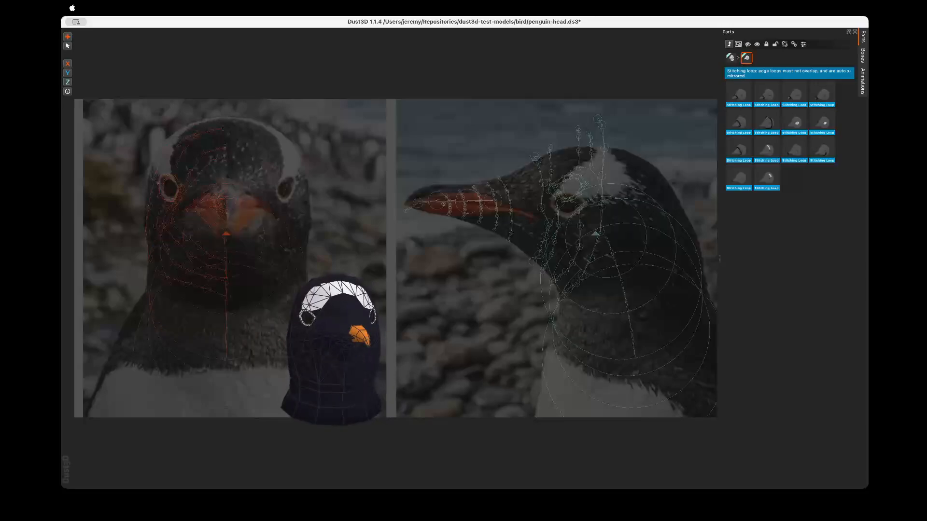
left_click(521, 264)
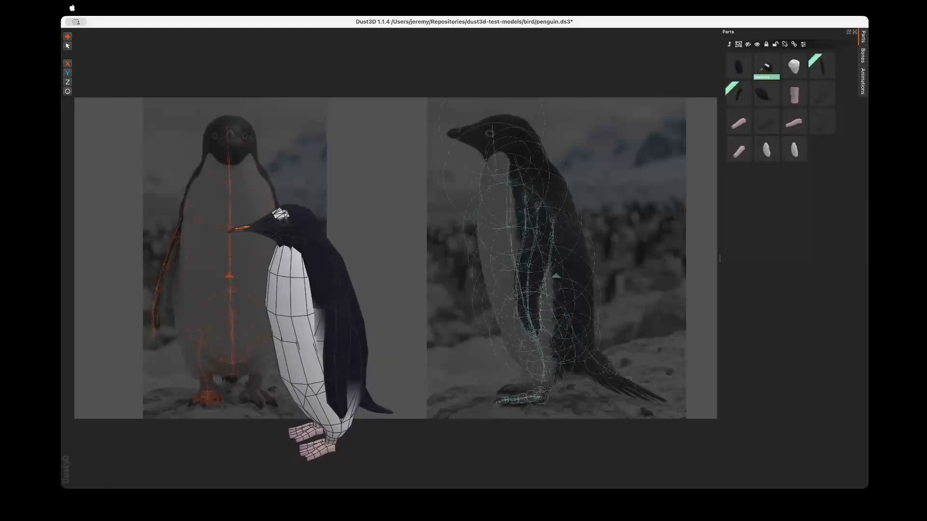
- Select the penguin's imported head part and move it off the body, out in front of the beak in the side view
double_click(492, 140)
left_click_drag(495, 163, 419, 191)
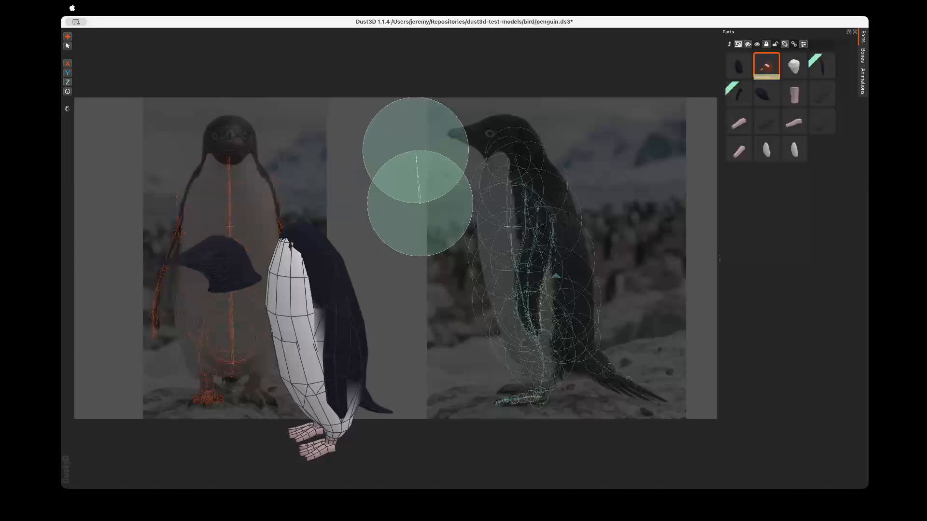
mouse_move(309, 289)
middle_mouse_down()
mouse_move(337, 291)
mouse_move(323, 291)
middle_mouse_up()
left_click(337, 291)
scroll(309, 299, "up", 5)
double_click(420, 203)
left_click_drag(420, 203, 421, 209)
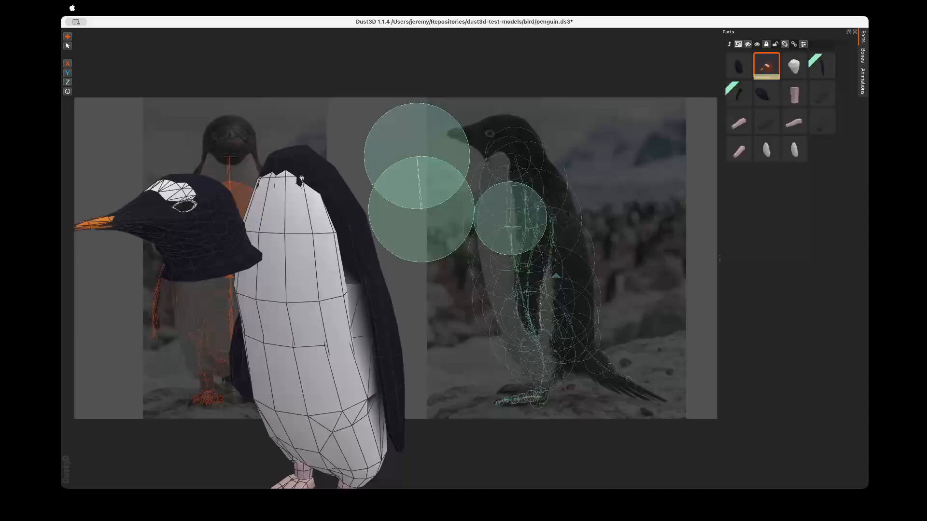
- Examine the Part Role options of the detached head part, leaving Imported Model in place
right_click(769, 68)
mouse_move(792, 94)
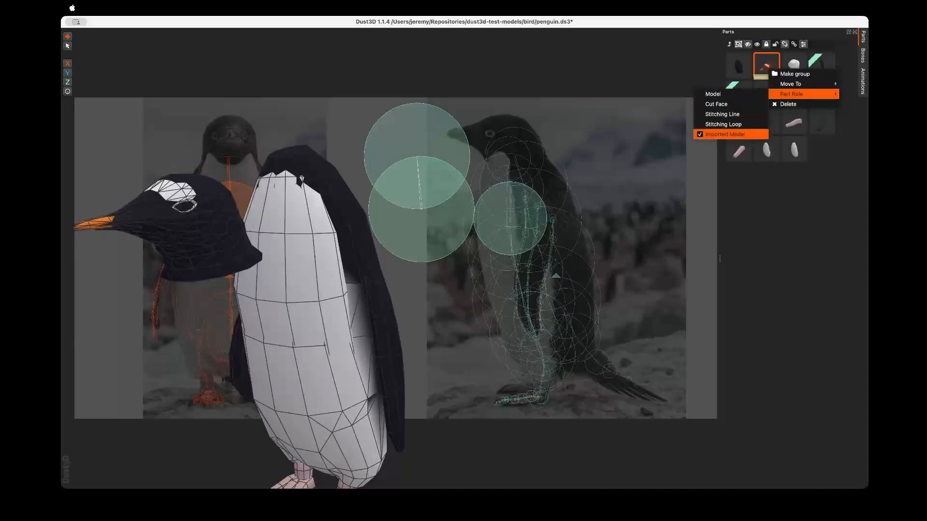
left_click(666, 159)
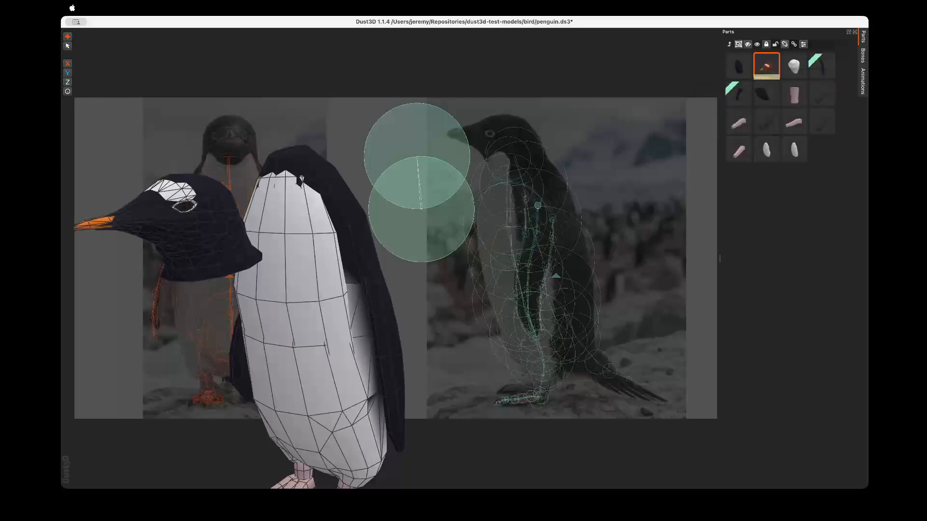
- Move the imported head's upper control node up and its lower node slightly up and back to change the head's size and orientation
left_click(360, 183)
left_click_drag(417, 156, 414, 137)
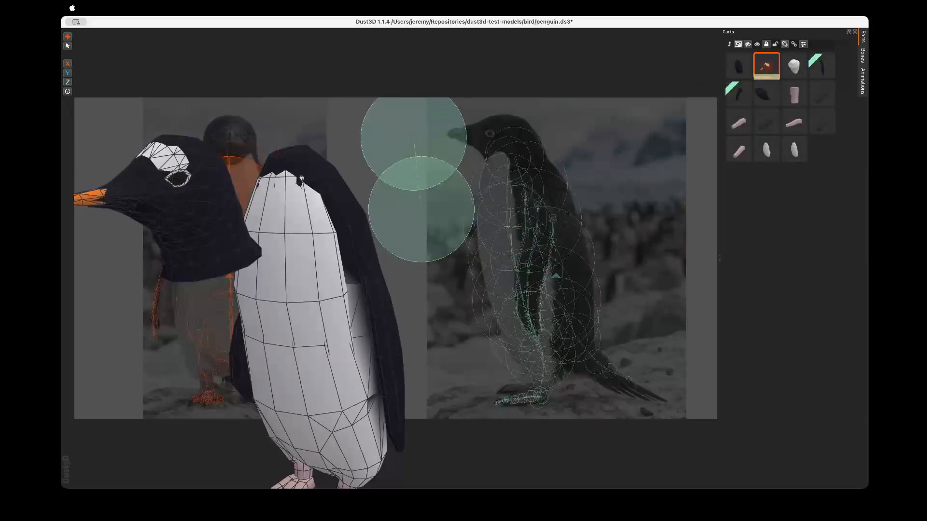
mouse_move(420, 209)
left_mouse_down()
mouse_move(451, 201)
mouse_move(425, 203)
left_mouse_up()
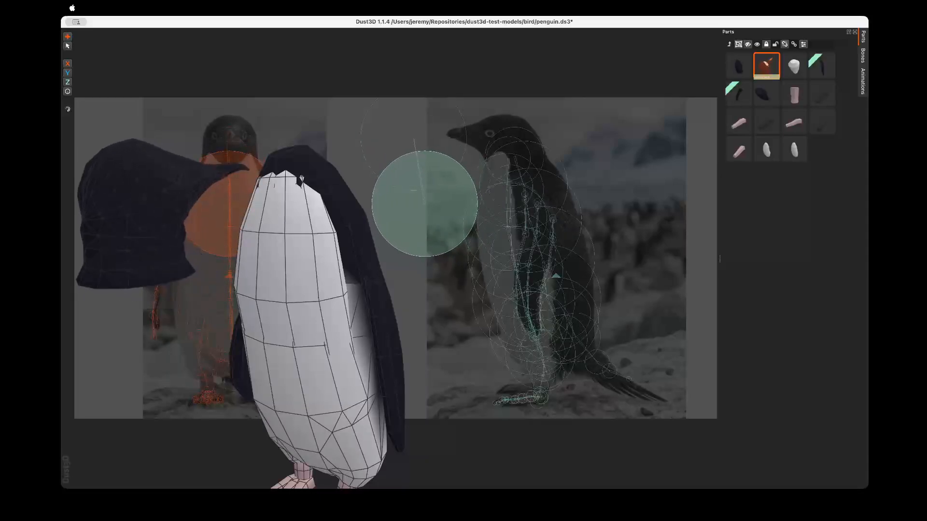
- Shrink the imported head's control nodes slightly and move its lower node up and forward in the side view to reorient the head
left_click(803, 44)
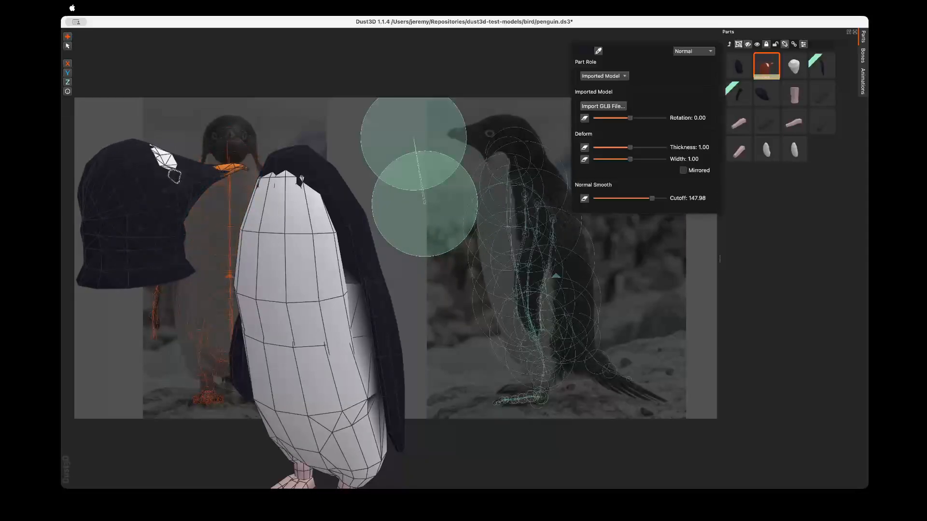
left_click(229, 203)
scroll(229, 203, "up", 3)
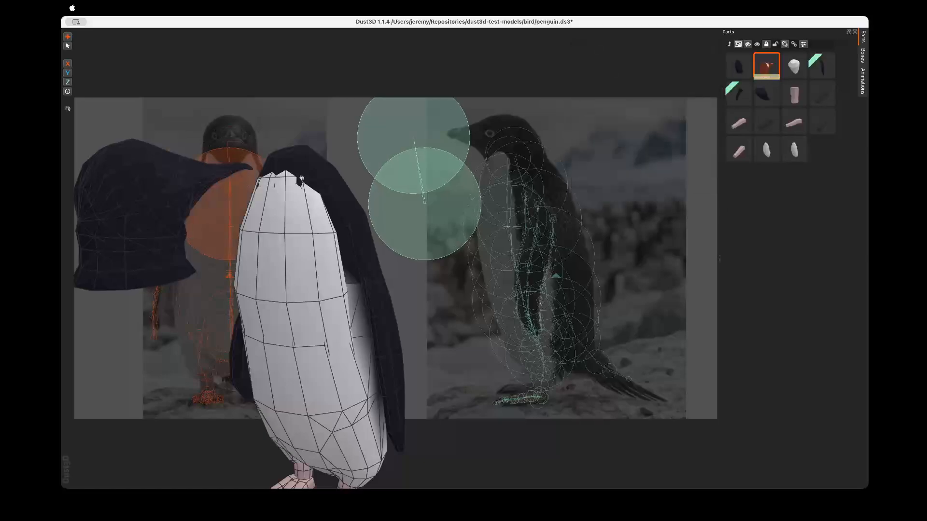
scroll(230, 203, "down", 2)
scroll(425, 204, "down", 3)
left_click(425, 204)
left_click_drag(424, 203, 408, 188)
double_click(408, 188)
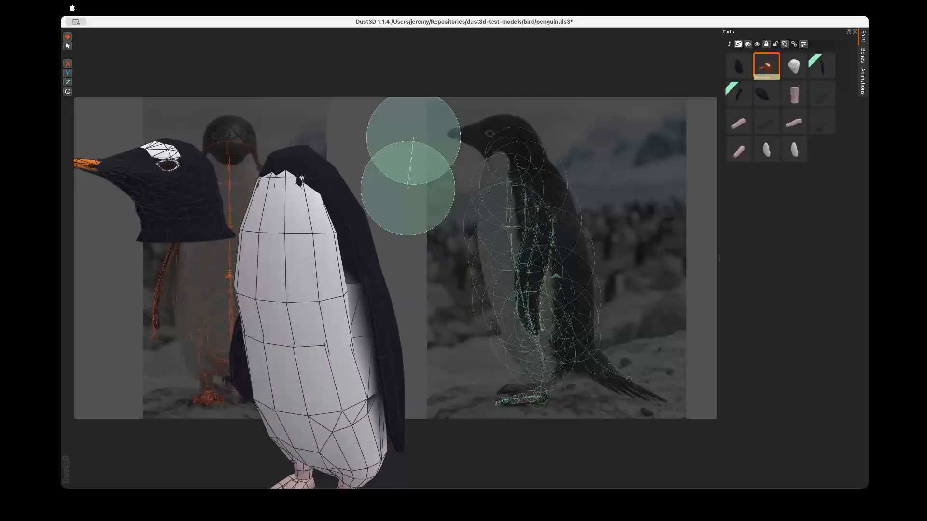
- Set the imported head's Rotation to 0.26 and move its lower control node slightly up in the side view
left_click(803, 44)
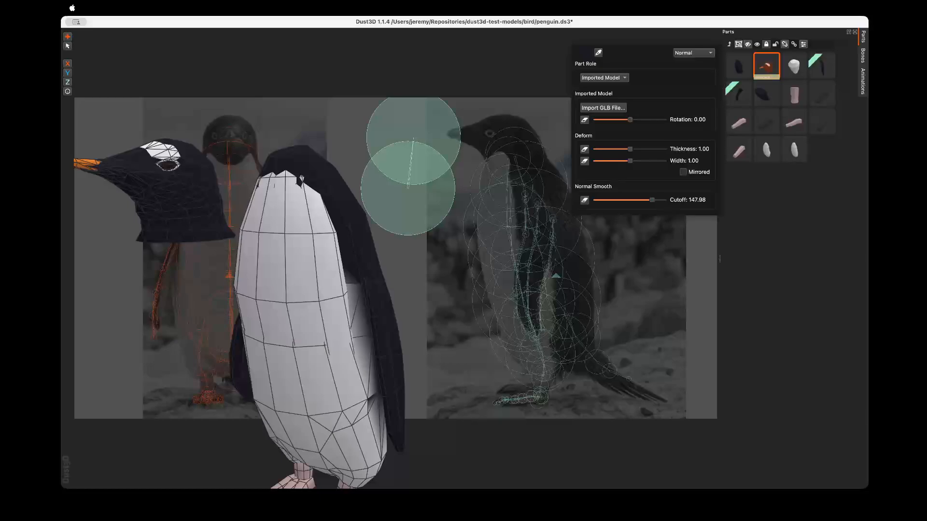
mouse_move(630, 119)
left_mouse_down()
mouse_move(604, 120)
mouse_move(646, 120)
mouse_move(625, 120)
mouse_move(638, 120)
left_mouse_up()
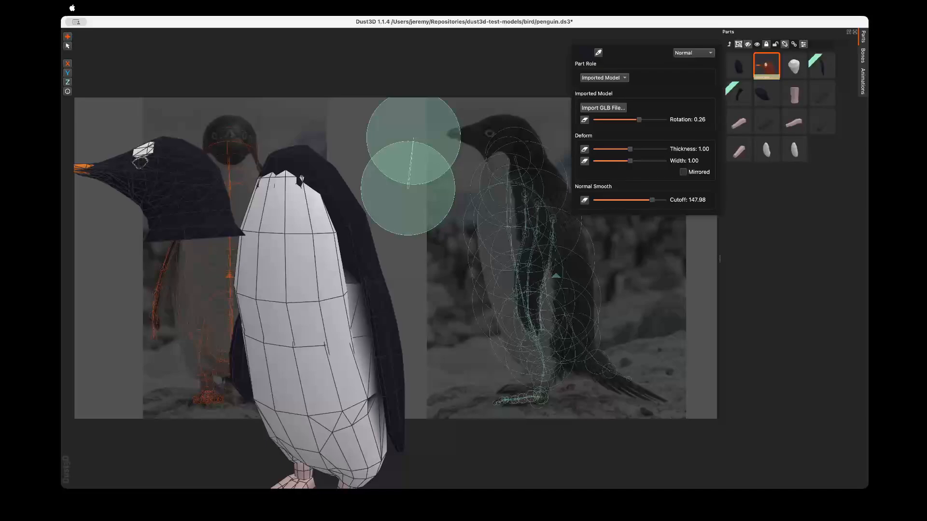
left_click(483, 87)
left_click(482, 86)
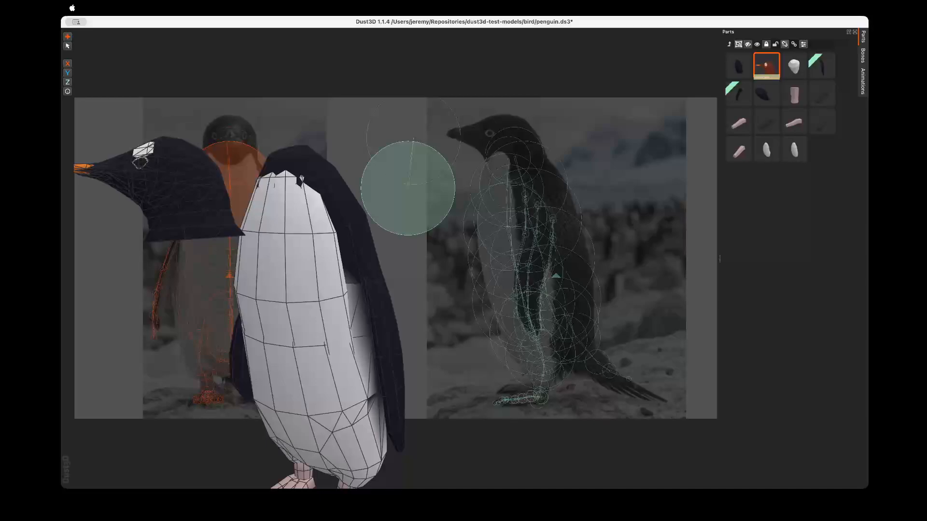
left_click_drag(408, 188, 411, 179)
left_click(482, 87)
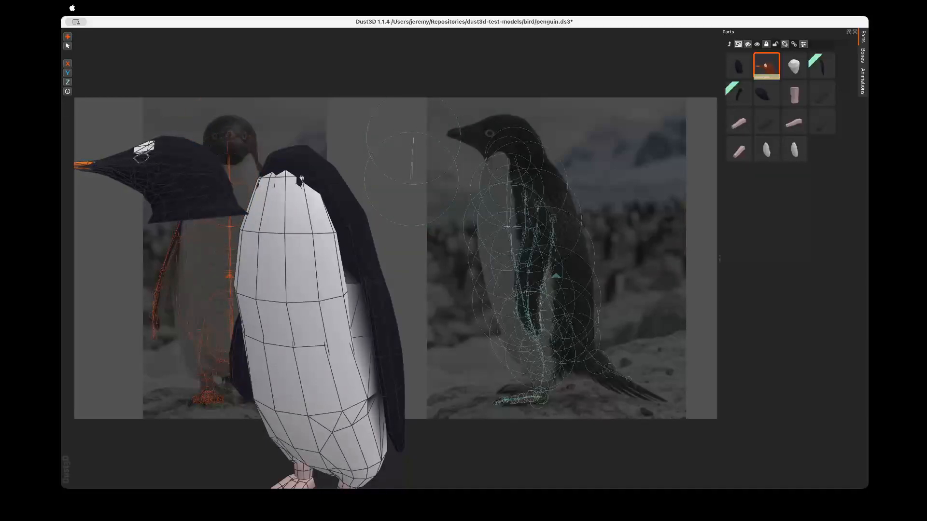
- Draw a new vertical two-node part in the side view and place it clear of the body, in front of the penguin
left_click(415, 267)
left_click(420, 314)
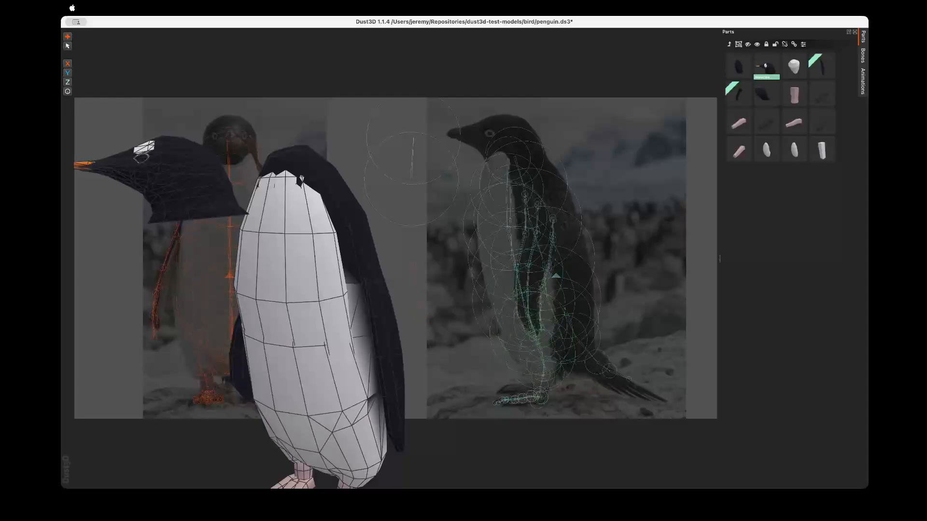
double_click(420, 314)
left_click_drag(420, 313, 128, 364)
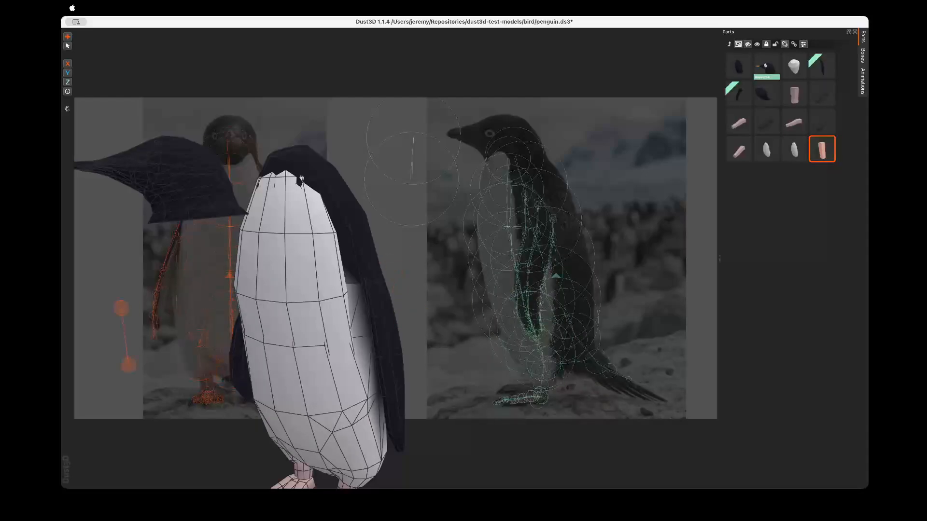
middle_click_drag(290, 337, 519, 307, "shift")
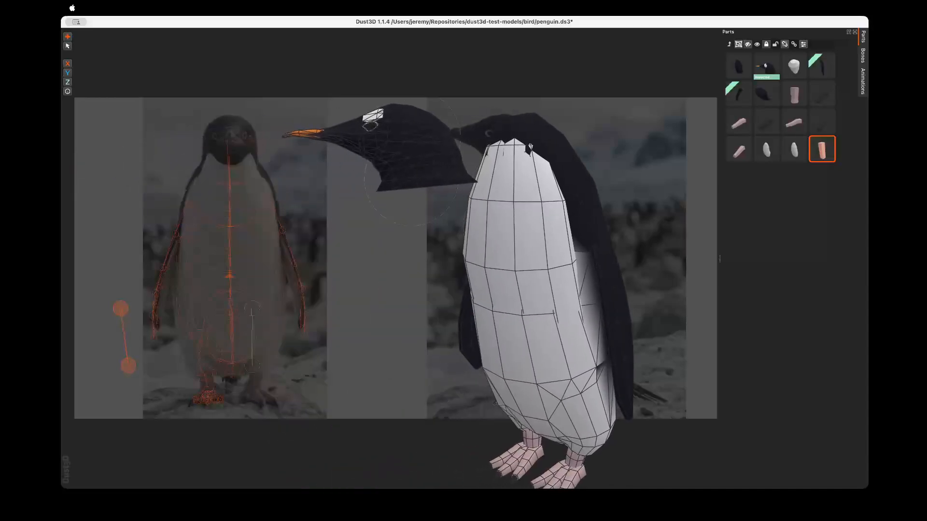
double_click(252, 365)
left_click_drag(252, 365, 416, 349)
- Change the new part's role to Imported Model and import penguin-head.glb into it
right_click(821, 149)
mouse_move(830, 174)
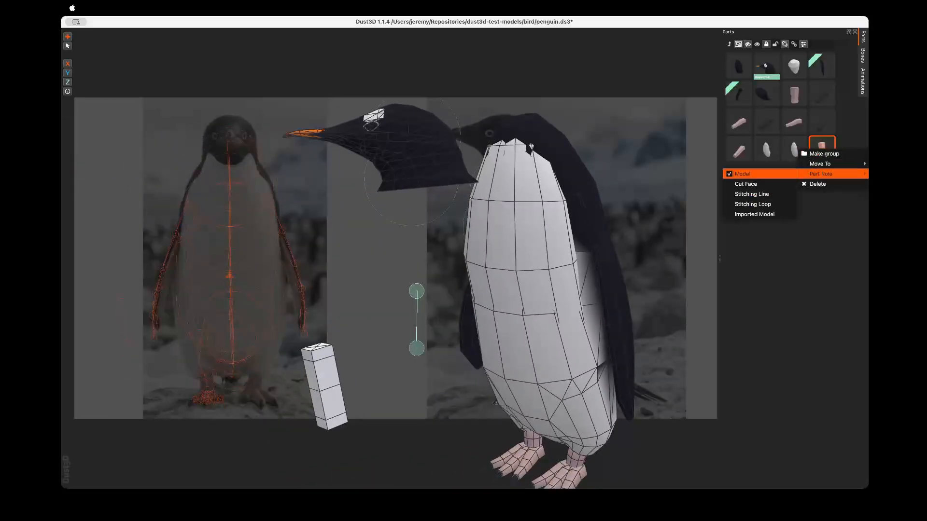
left_click(758, 215)
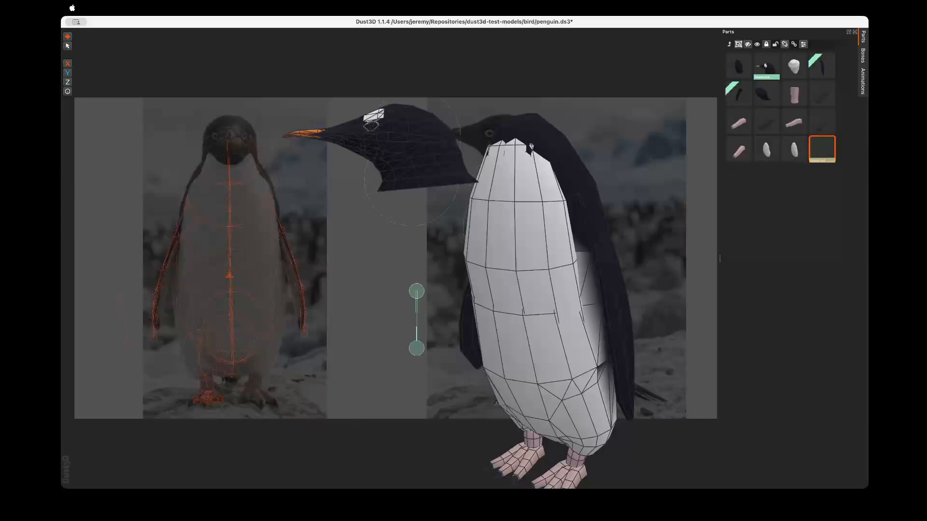
left_click(803, 44)
left_click(603, 107)
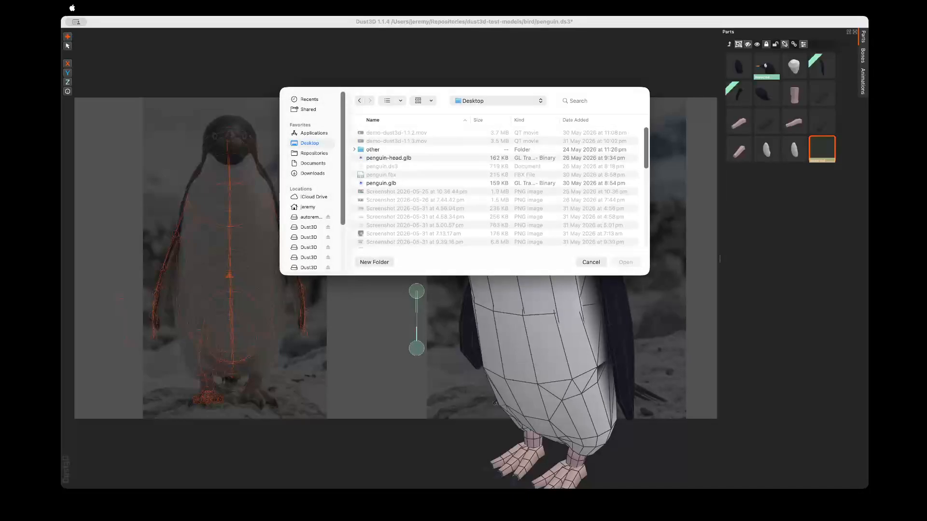
double_click(389, 158)
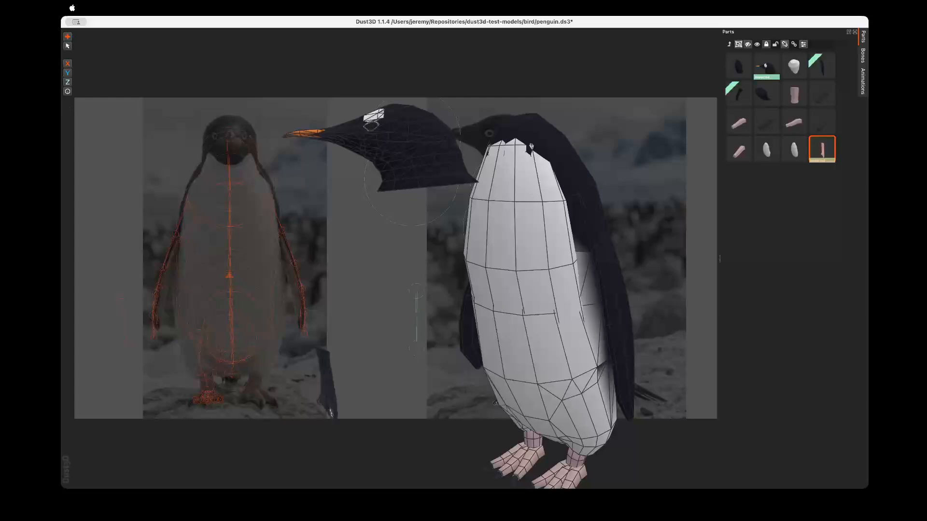
- Turn the second head upright by moving its lower node above the other one, enlarge both nodes and clear the selection
left_click_drag(415, 347, 416, 252)
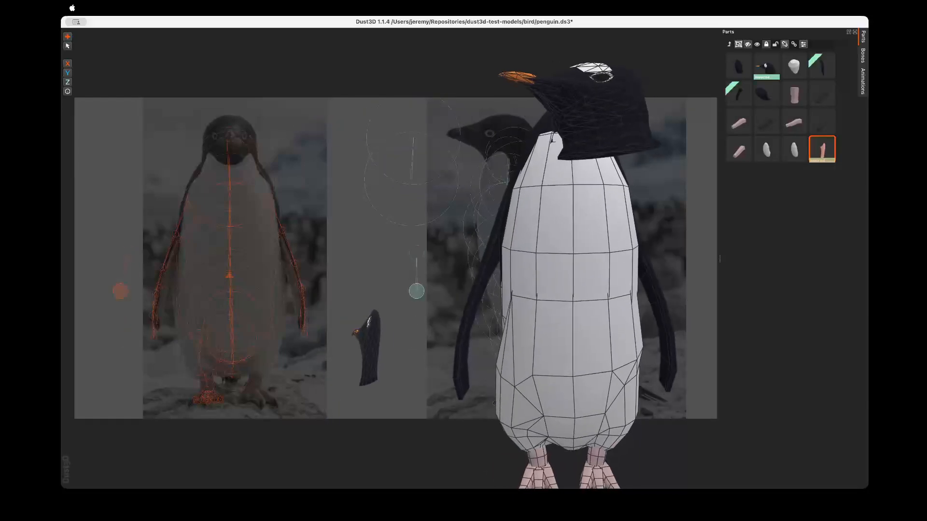
scroll(416, 272, "up", 5)
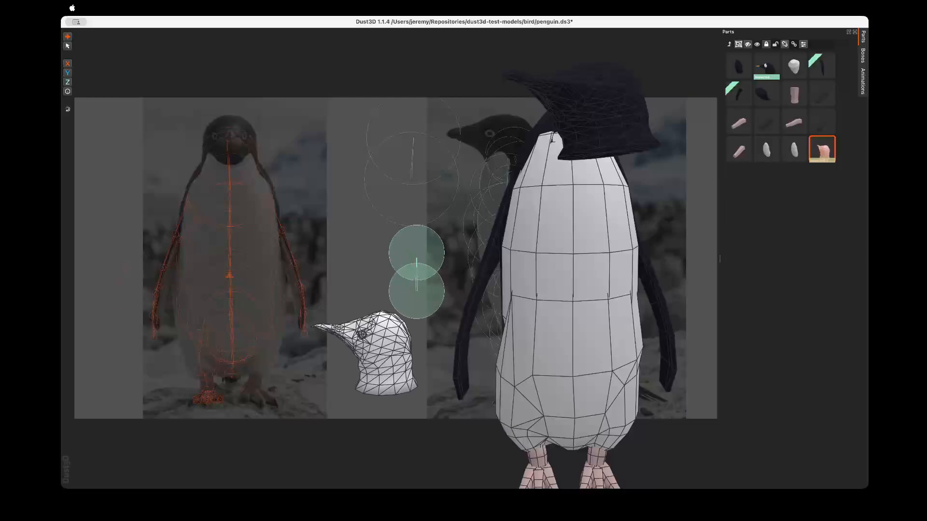
left_click_drag(416, 291, 422, 299)
middle_click_drag(423, 299, 259, 305, "shift")
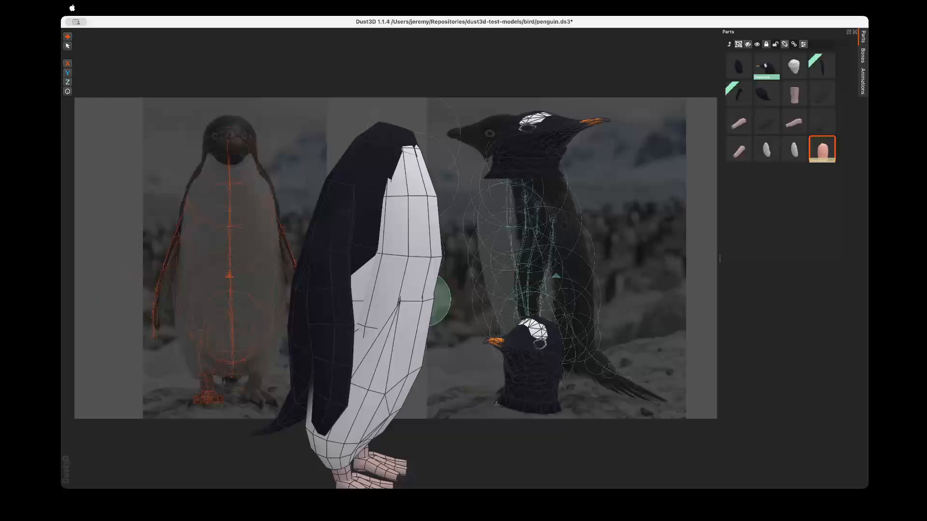
key("Escape")
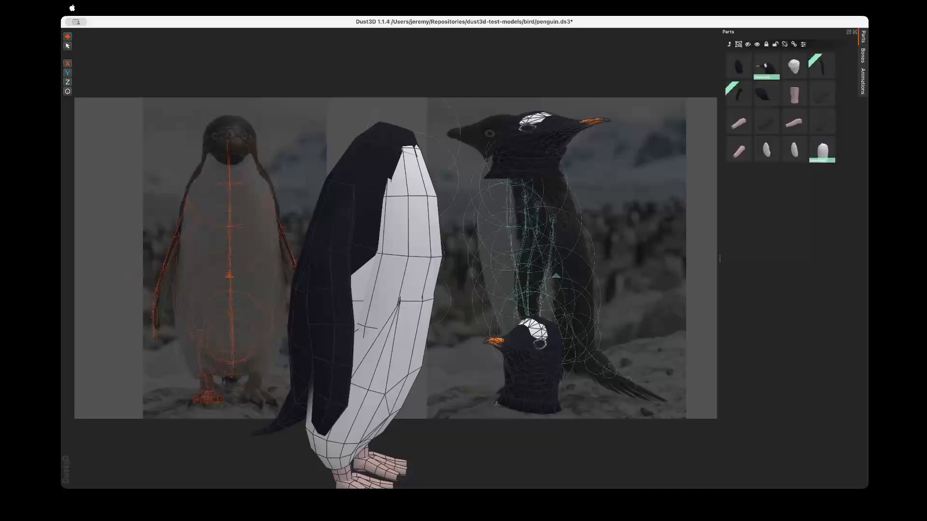
- Compare both imported heads from the front and delete the second imported head part
scroll(376, 300, "down", 5)
middle_click_drag(371, 304, 296, 306)
scroll(333, 299, "up", 5)
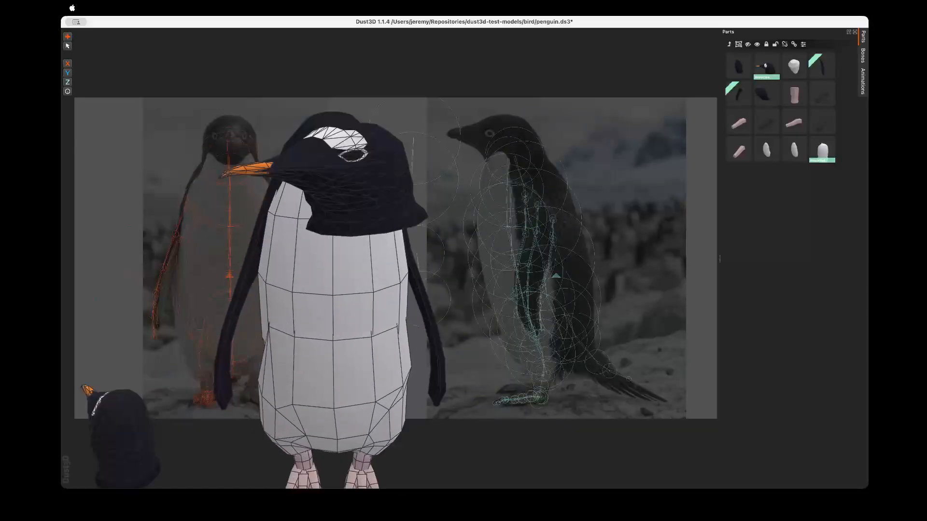
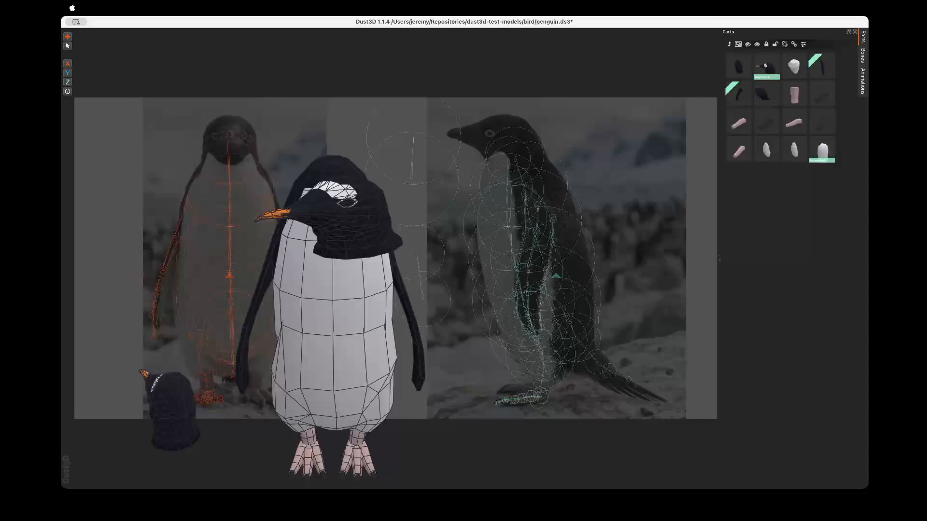
left_click(822, 148)
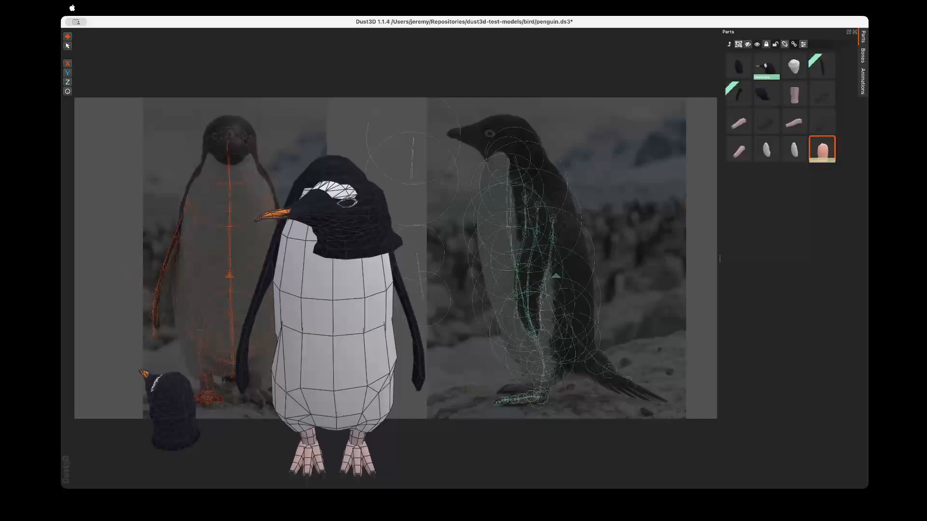
right_click(822, 147)
left_click(817, 181)
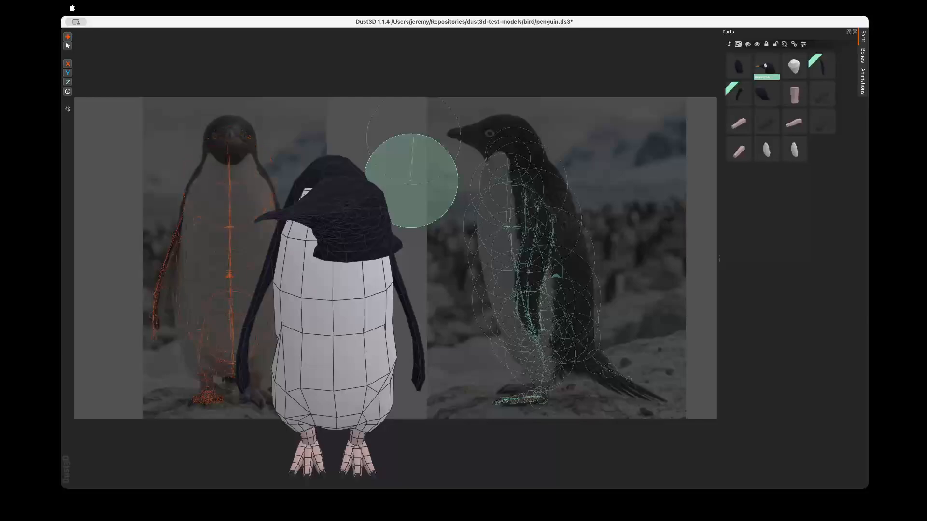
- Select the original imported head part and set its Normal Smooth Cutoff to 92.76
left_click(766, 66)
left_click(803, 44)
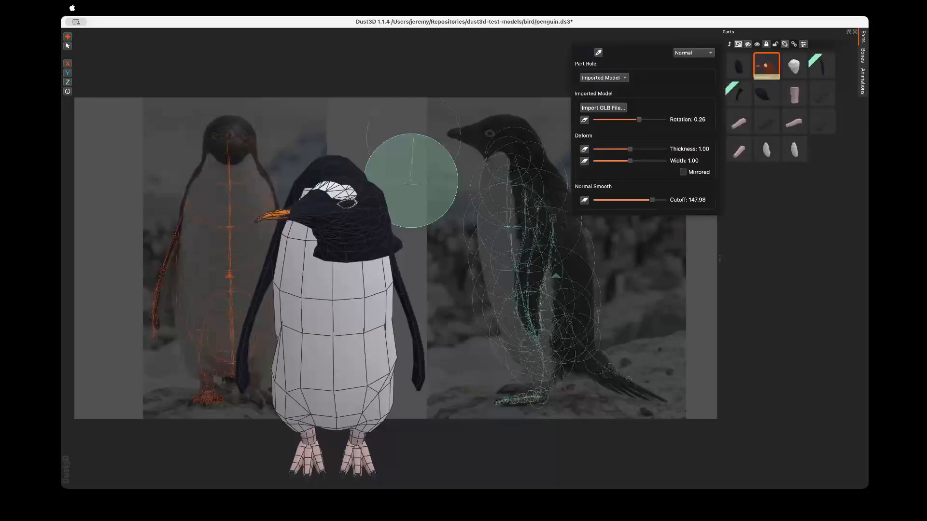
left_click(299, 270)
middle_click_drag(300, 270, 251, 281)
scroll(246, 281, "down", 1)
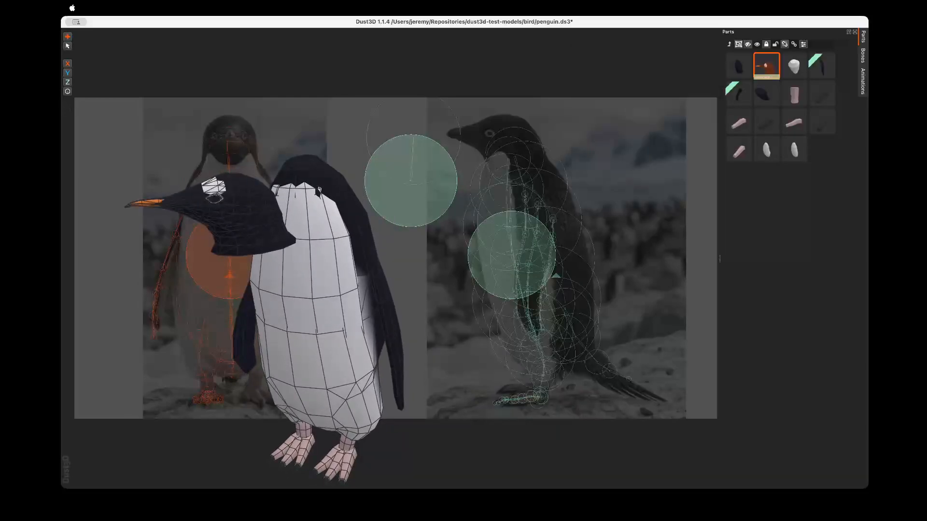
left_click(803, 45)
left_click_drag(651, 199, 630, 199)
key("Escape")
- Examine the imported head's colour picker and part settings, leaving the colour and deform values as they are
left_click(803, 44)
left_click(598, 52)
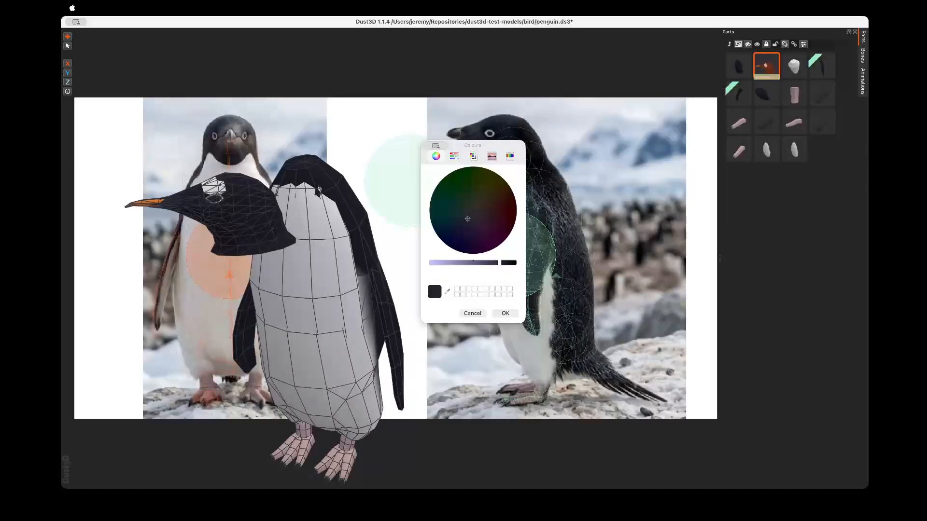
key("Escape")
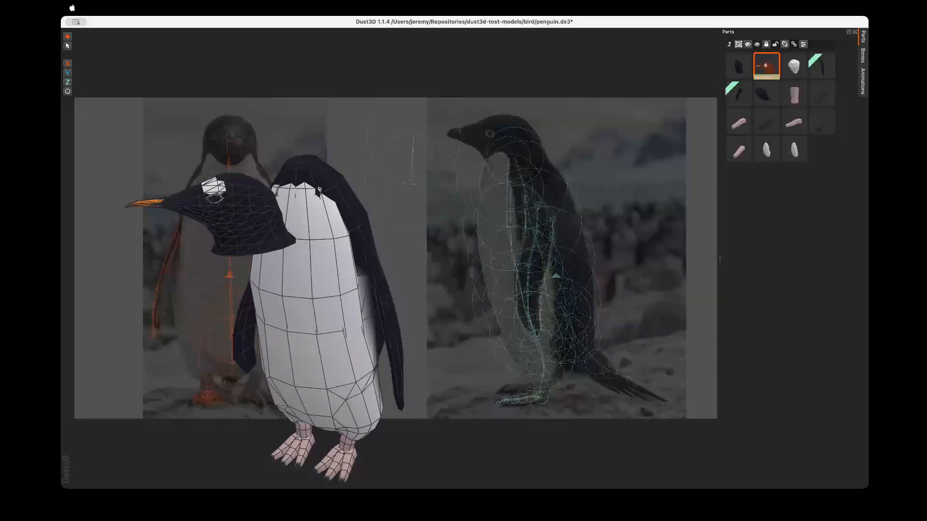
left_click(803, 44)
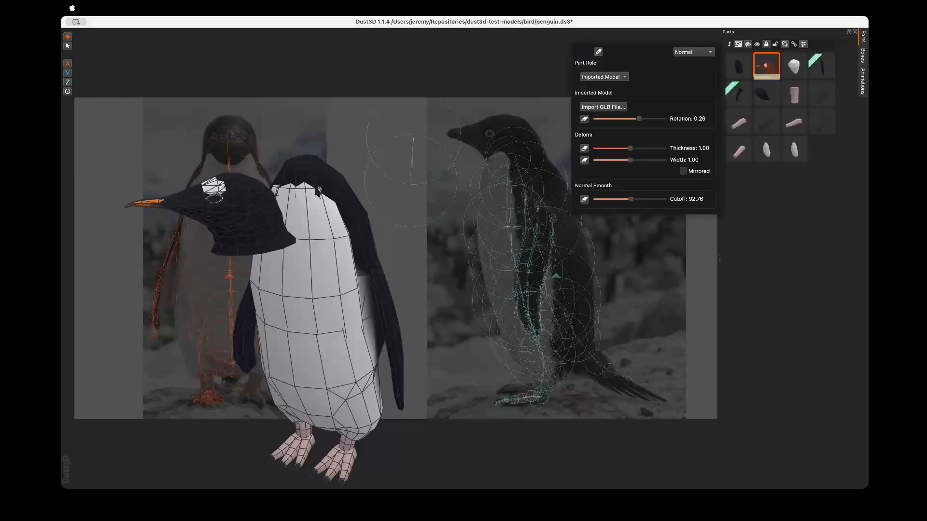
key("Escape")
- Move the imported head's nodes back over the neck in the side view and fine-tune their fit against the body
middle_click_drag(308, 270, 285, 259)
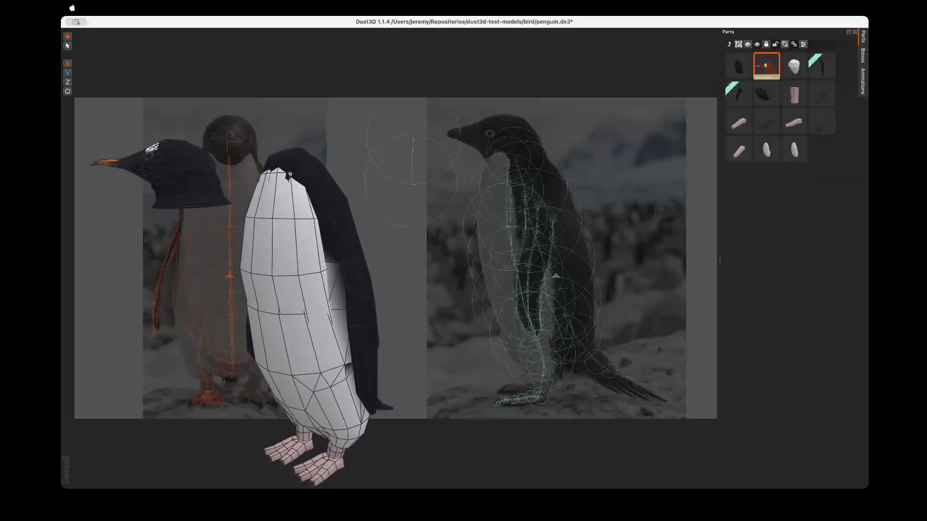
left_click(411, 180)
left_click_drag(412, 198, 495, 183)
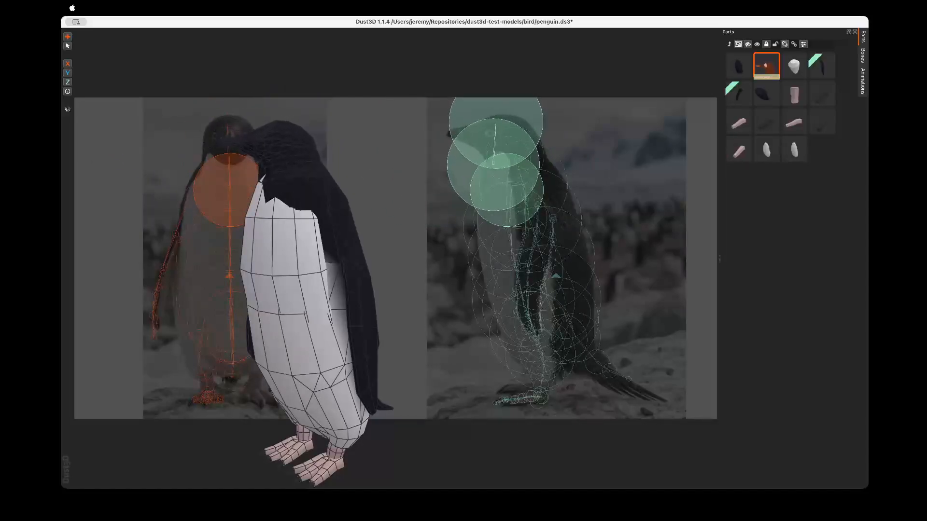
middle_click_drag(323, 232, 408, 231)
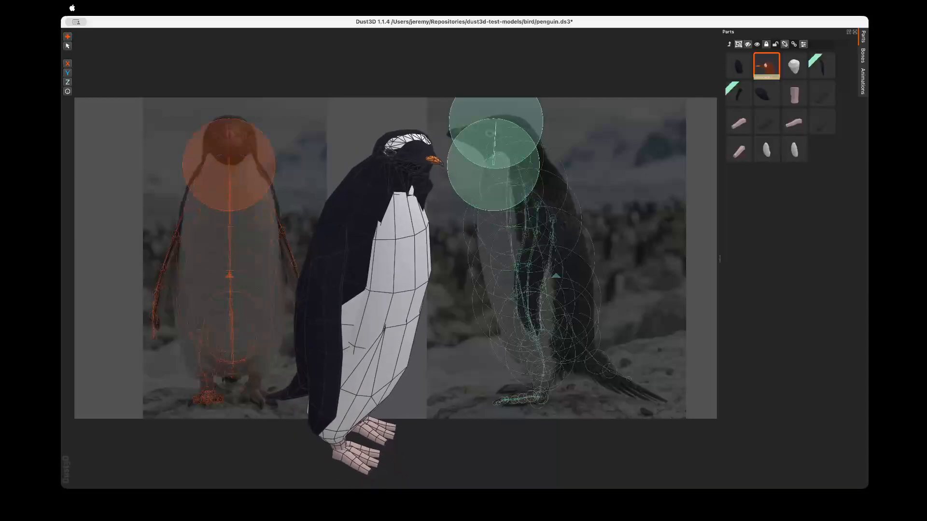
mouse_move(495, 183)
left_mouse_down()
mouse_move(486, 177)
mouse_move(506, 178)
mouse_move(500, 186)
mouse_move(506, 174)
left_mouse_up()
middle_click_drag(395, 270, 297, 271)
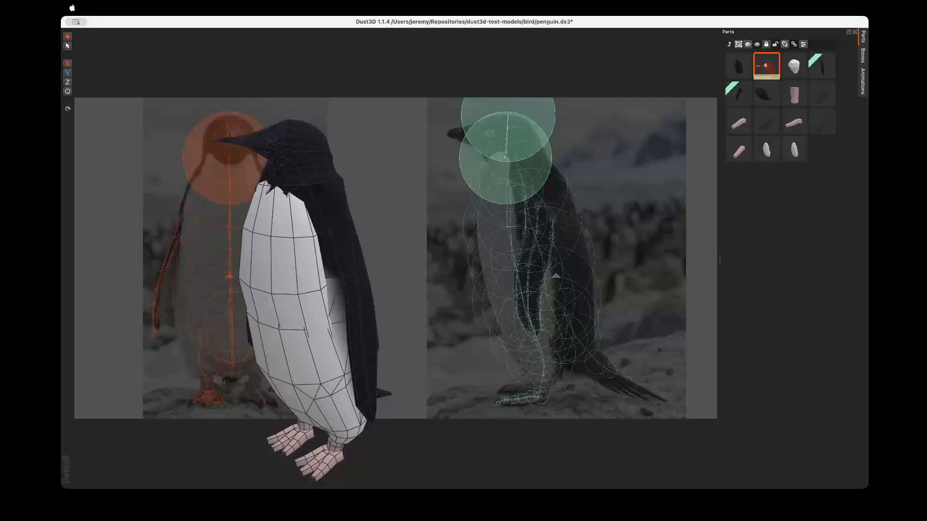
left_click_drag(505, 158, 498, 170)
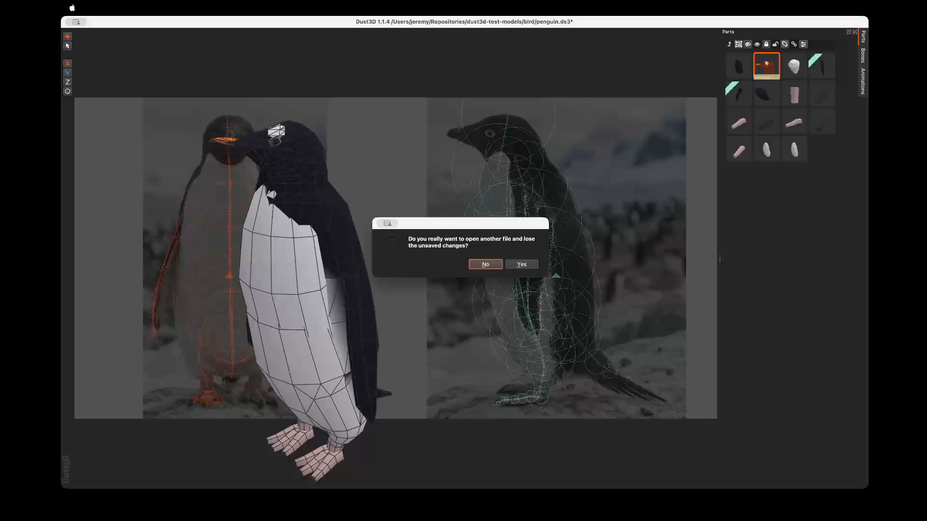
- Reopen penguin.ds3 while discarding the unsaved changes and view the restored penguin from the front
left_click(521, 264)
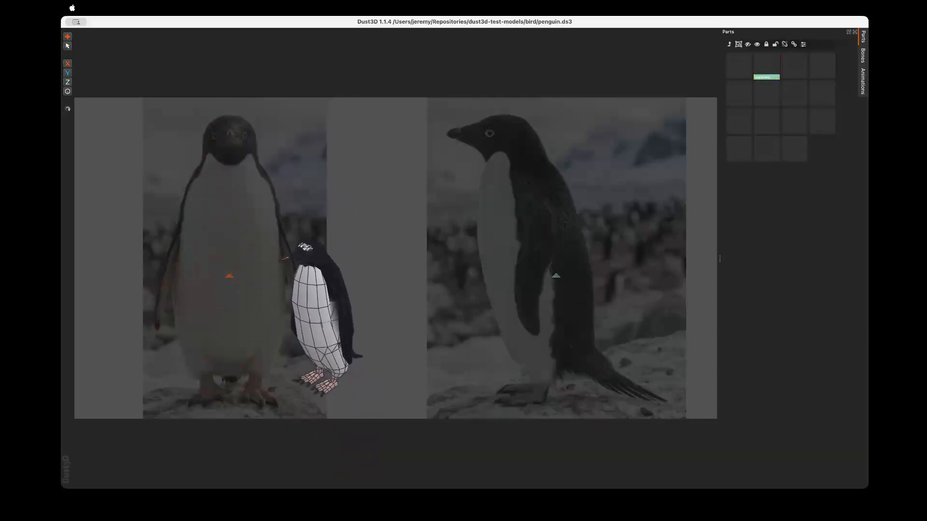
middle_click_drag(333, 270, 328, 296)
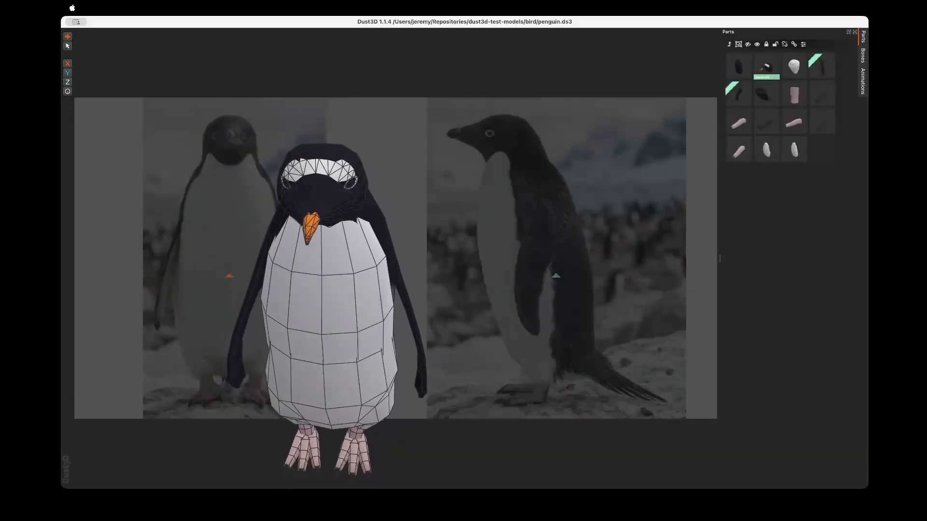
scroll(329, 295, "down", 4)
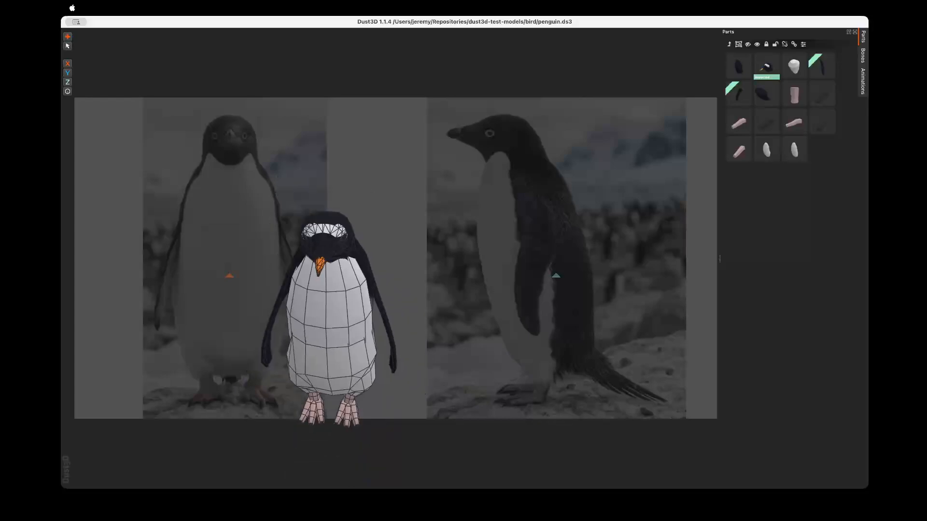
- Show the nodes of all penguin parts over the reference images and open the animation settings
left_click(756, 44)
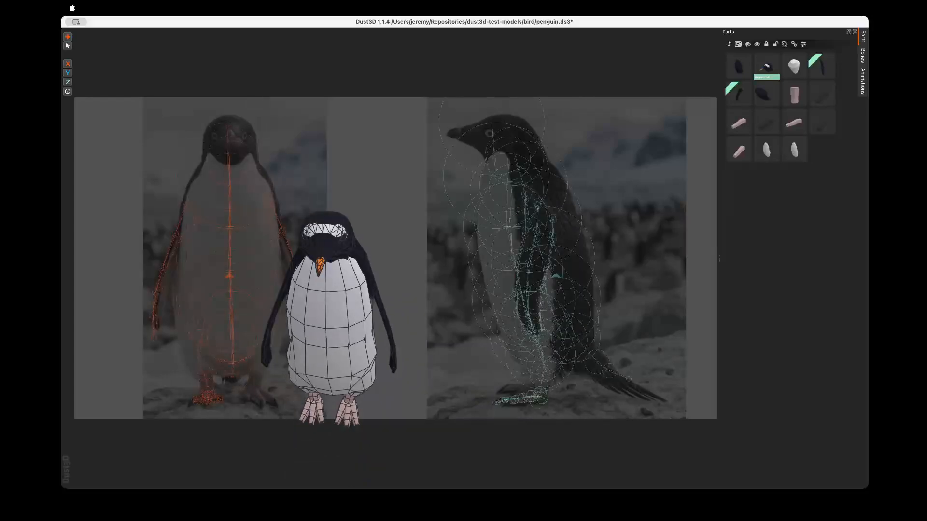
middle_click_drag(333, 299, 308, 324)
left_click(862, 81)
scroll(314, 300, "up", 5)
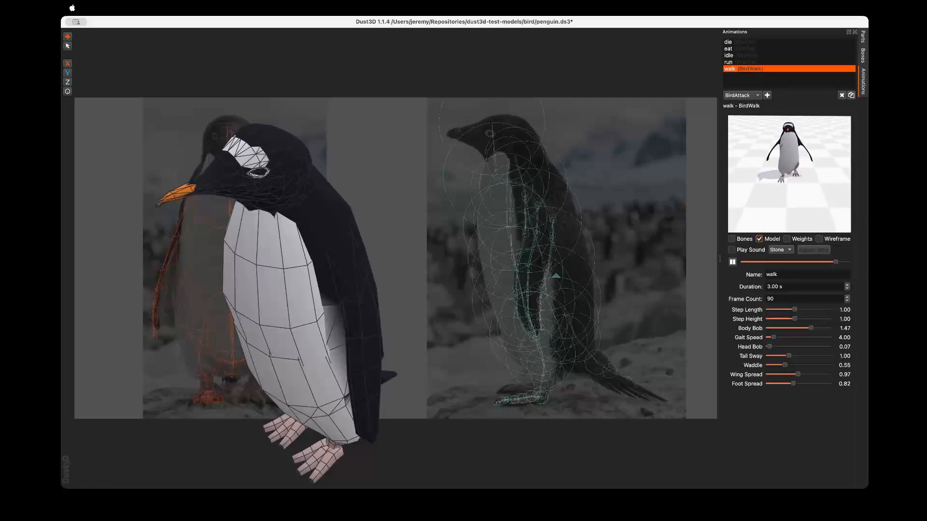
- Set the walk animation's Wing Spread to 1.45 and its Foot Spread to 0.40
left_click(742, 96)
left_click(742, 96)
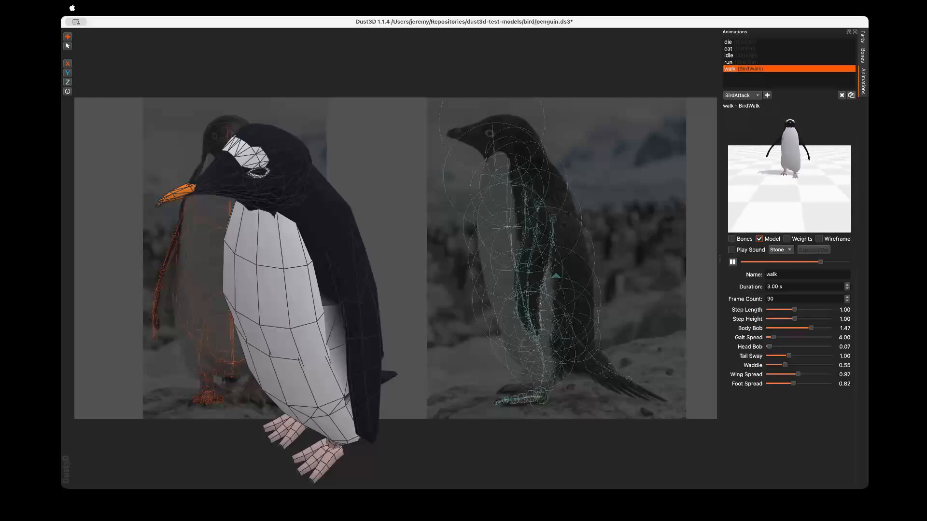
left_click_drag(793, 384, 813, 374)
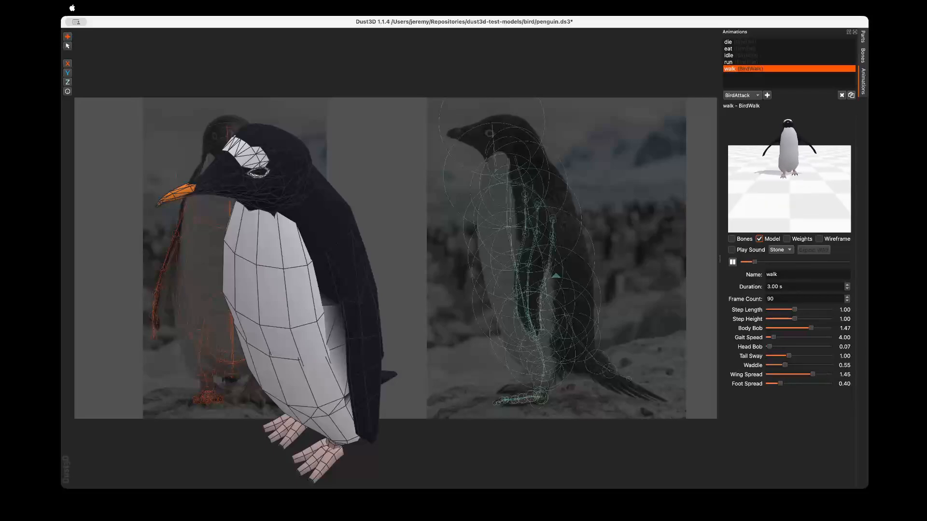
- Set the run animation's Wing Spread to 0.37, then return to the walk animation
left_click(738, 63)
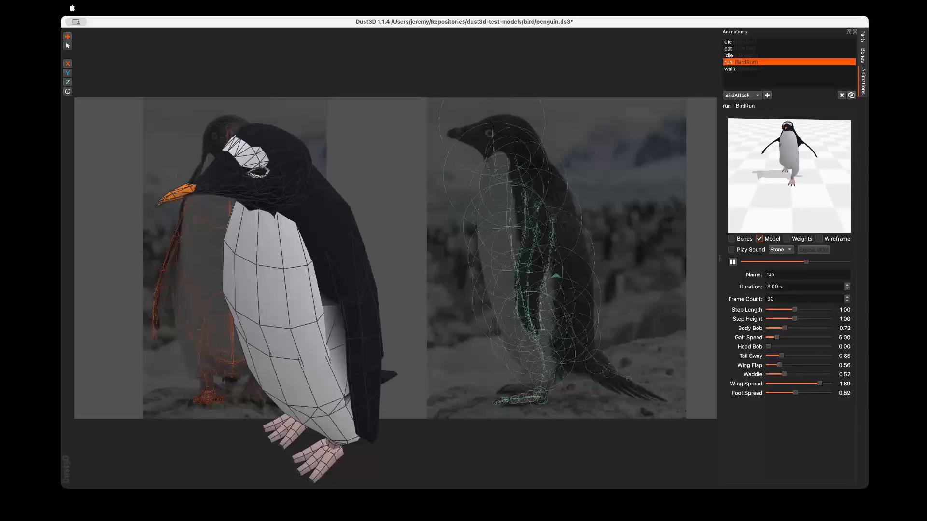
left_click_drag(820, 384, 780, 384)
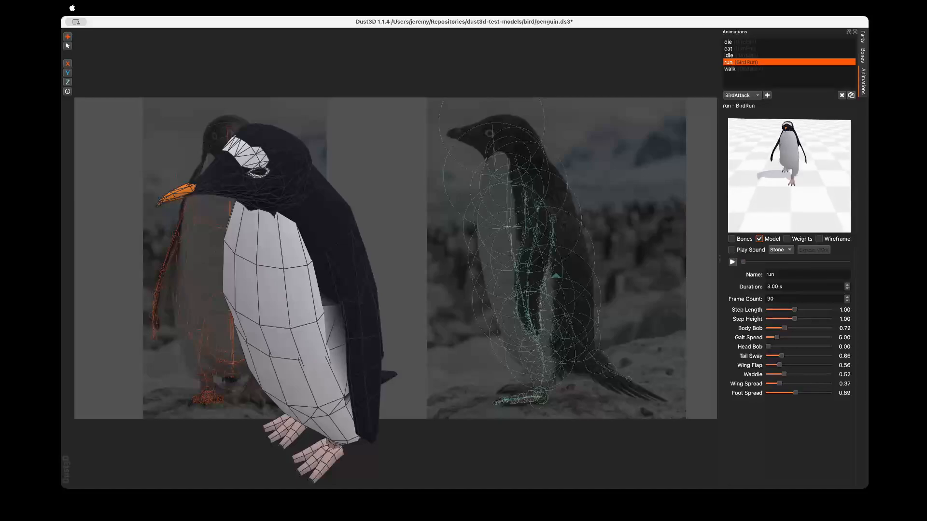
left_click(743, 69)
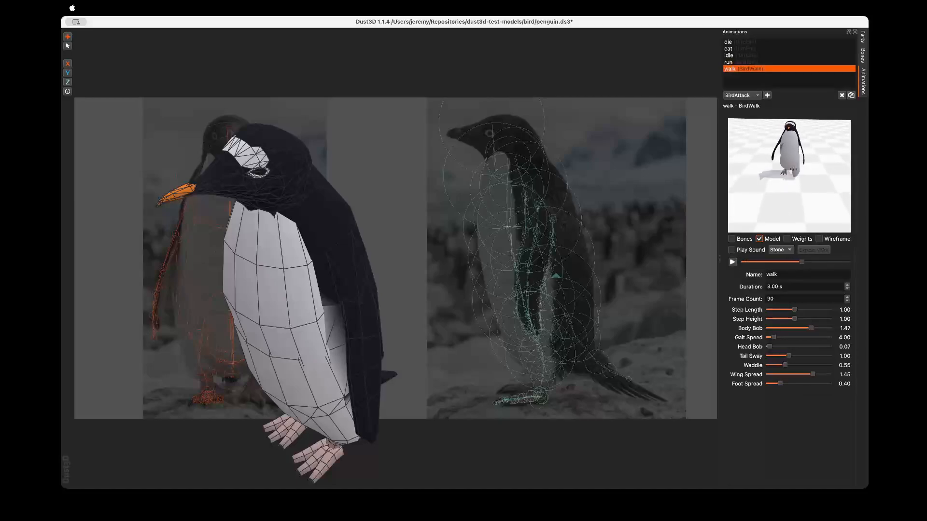
- Inspect the full penguin model from the side, the front and a close three-quarter angle
scroll(321, 314, "down", 4)
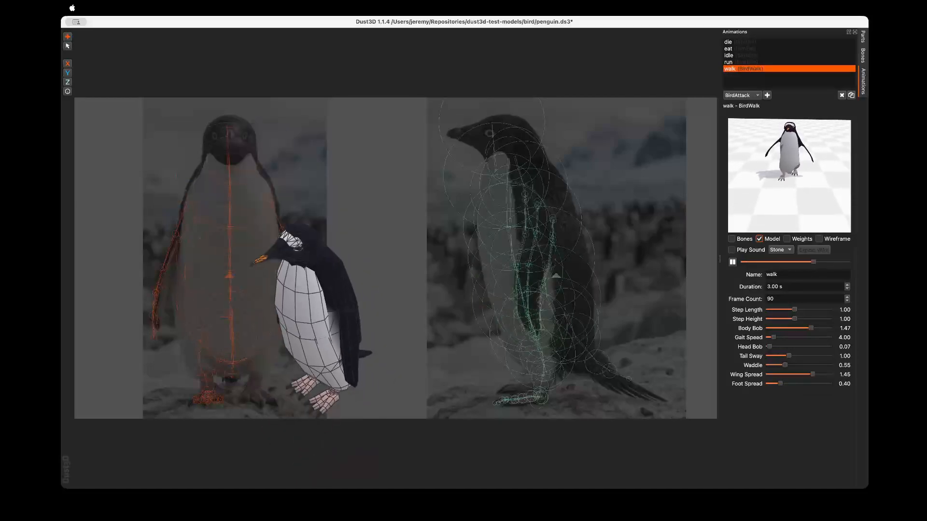
middle_click_drag(321, 314, 301, 299)
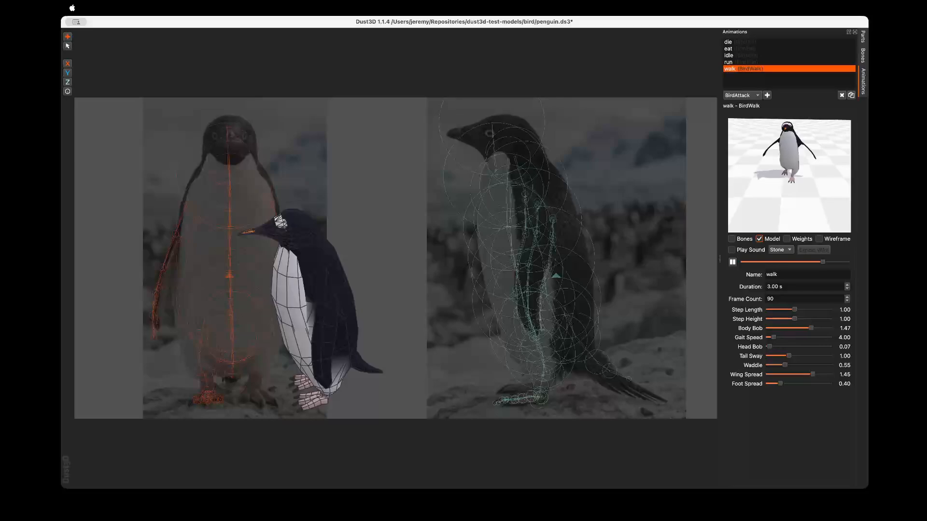
middle_click_drag(314, 309, 379, 306)
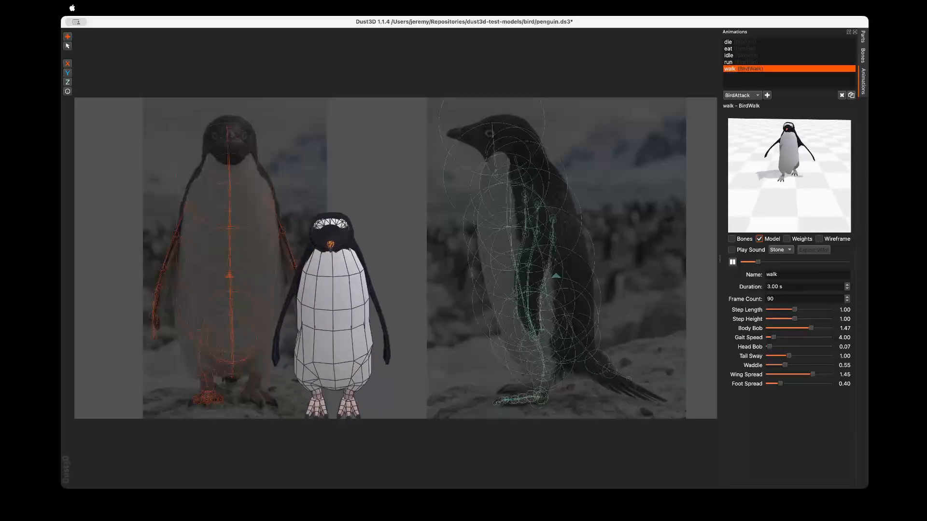
middle_click_drag(357, 309, 324, 320)
scroll(299, 309, "up", 5)
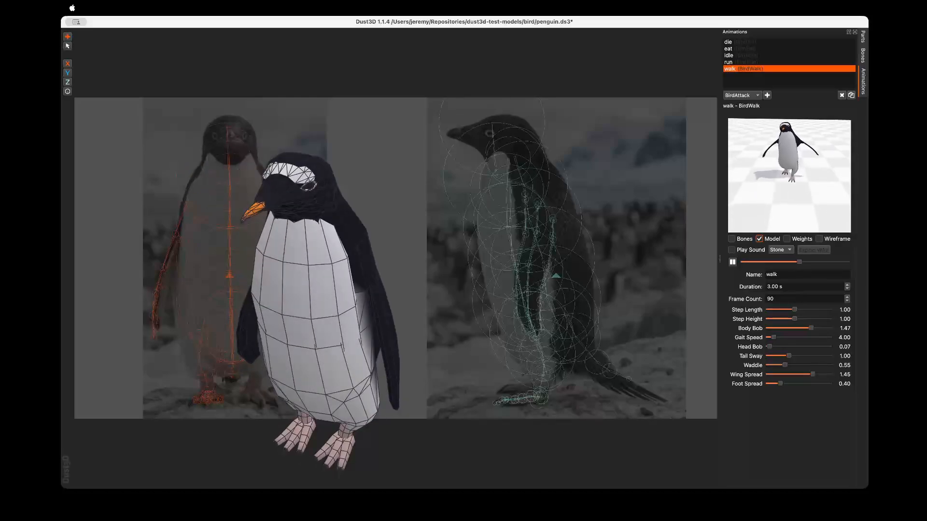